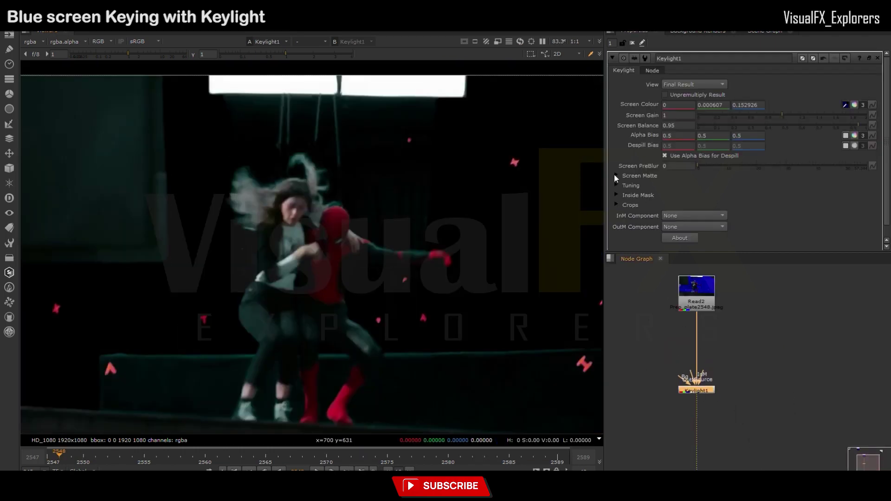
- Try Keylight1's Screen Matte clip levels (white 0.795), then settle on Clip Black 0 and Clip White 1
{"action": "left_click", "coordinate": [615, 176]}
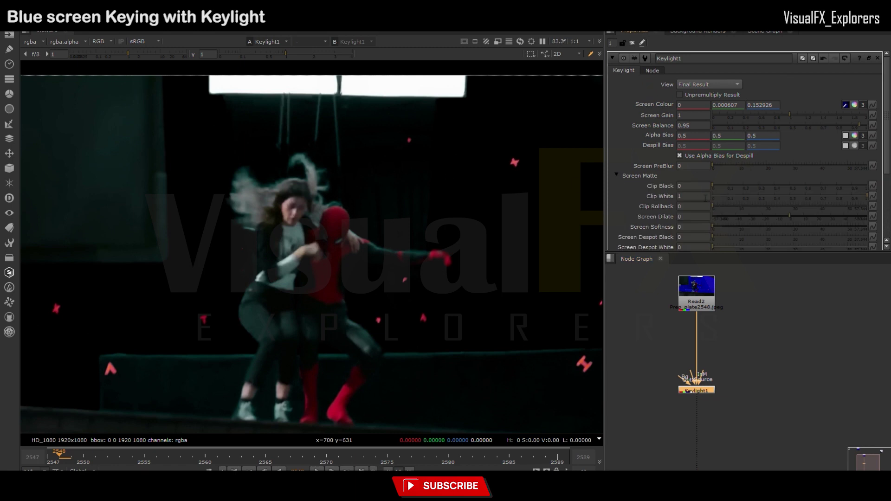
{"action": "left_click", "coordinate": [714, 185]}
{"action": "left_click", "coordinate": [822, 196]}
{"action": "left_click", "coordinate": [834, 196]}
{"action": "left_click", "coordinate": [711, 185]}
{"action": "left_click", "coordinate": [866, 196]}
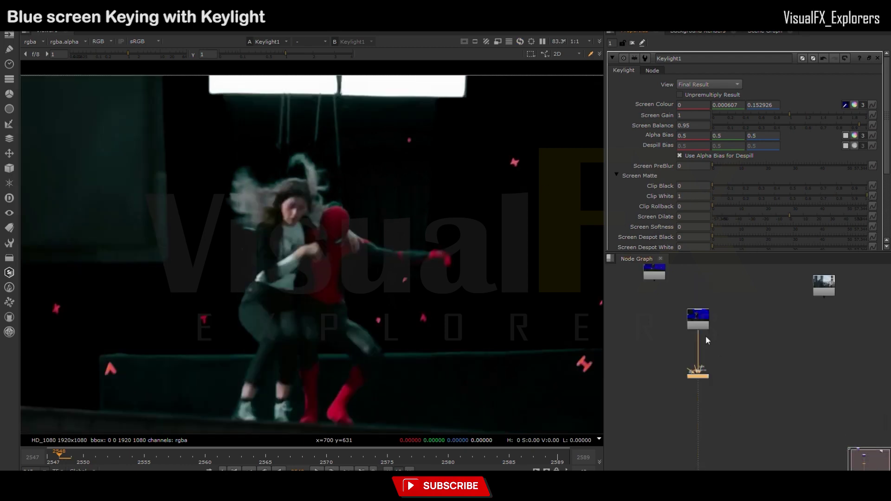
- In alpha view, add Grade1 under Keylight1 with a Roto1 mask and draw a mask shape
{"action": "key", "text": "a"}
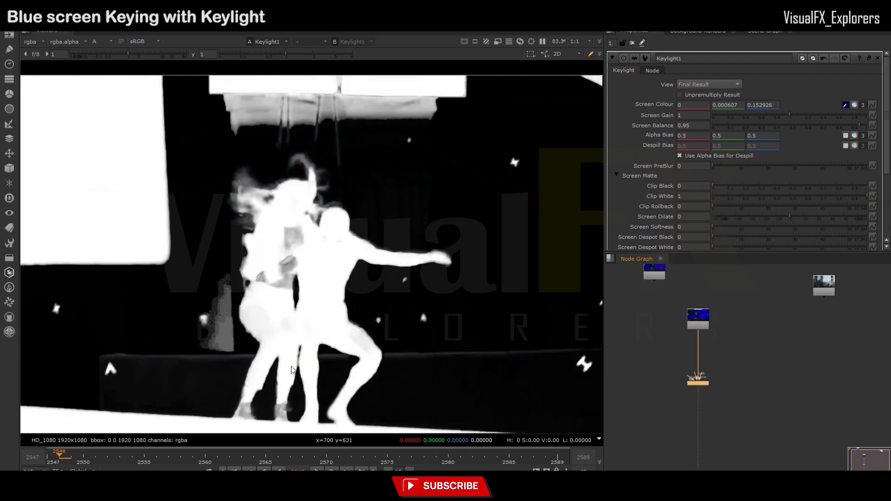
{"action": "scroll", "coordinate": [291, 369], "scroll_direction": "up", "scroll_amount": 2}
{"action": "key", "text": "g"}
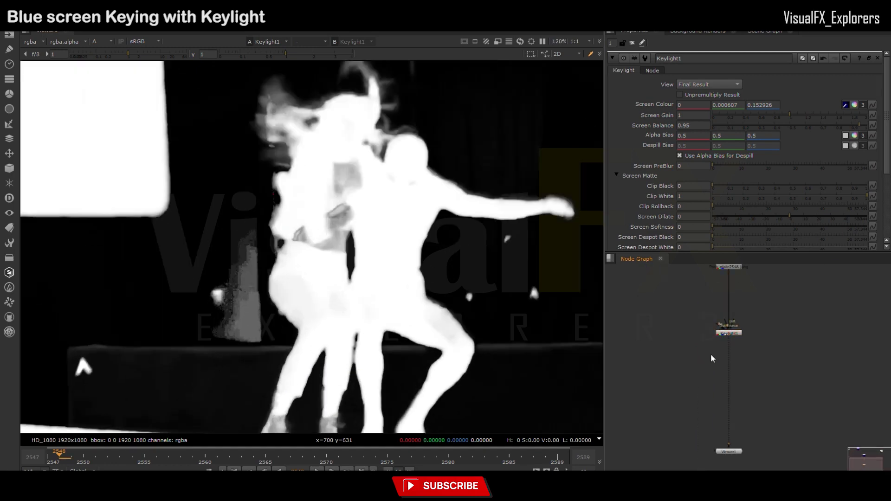
{"action": "key", "text": "o"}
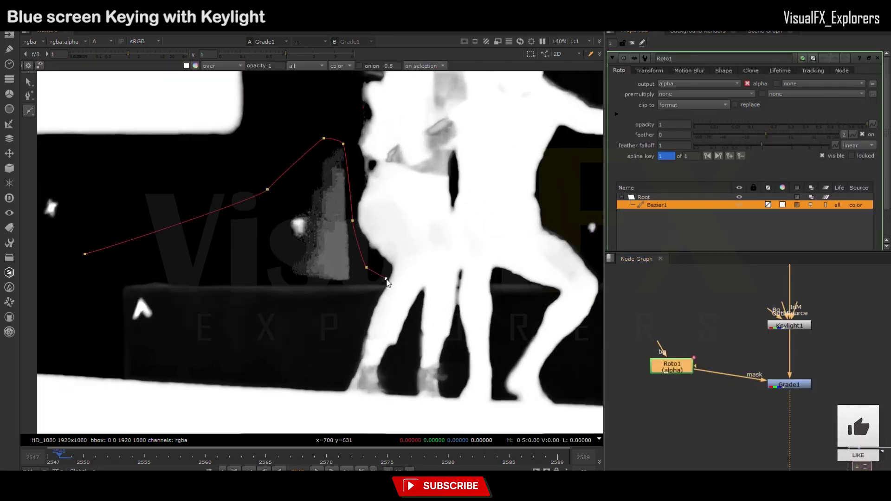
{"action": "left_click", "coordinate": [175, 368]}
{"action": "left_click", "coordinate": [85, 254]}
- Lower Grade1's gain toward 0, delete Roto1's Bezier1 shape, and move to about frame 2577
{"action": "left_click", "coordinate": [789, 384]}
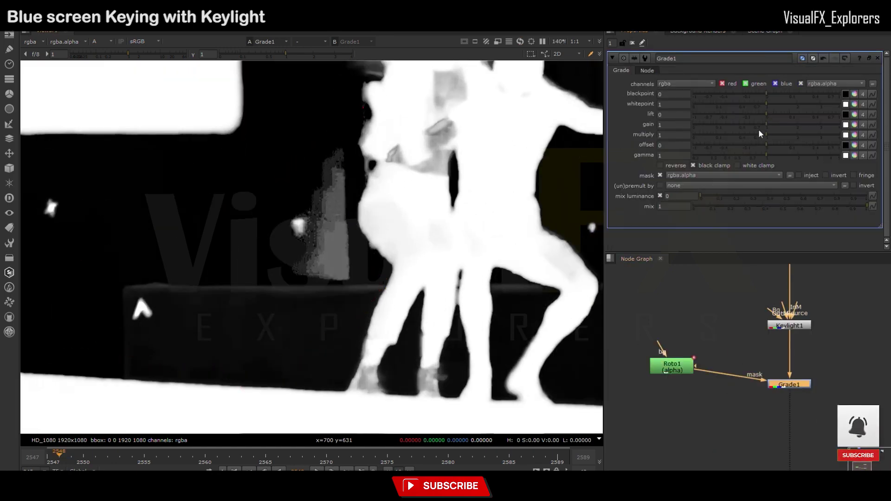
{"action": "left_click_drag", "start_coordinate": [764, 125], "coordinate": [697, 122]}
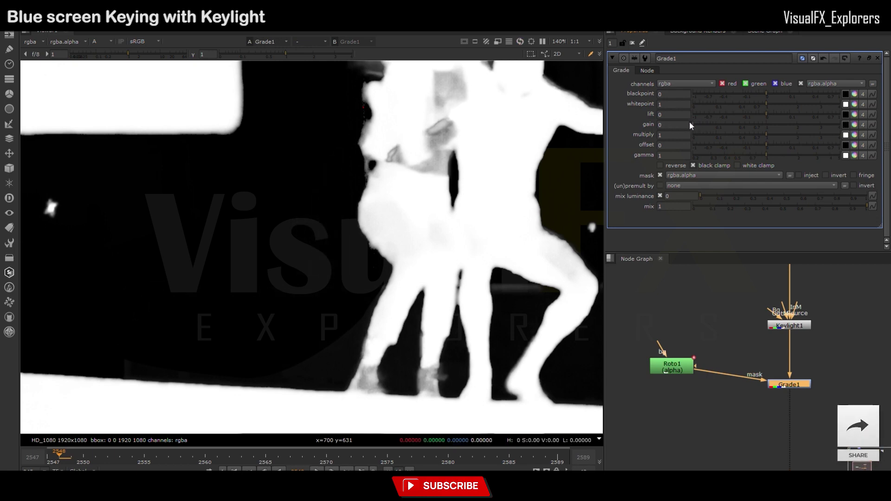
{"action": "left_click_drag", "start_coordinate": [672, 366], "coordinate": [644, 385]}
{"action": "double_click", "coordinate": [643, 385]}
{"action": "scroll", "coordinate": [358, 318], "scroll_direction": "up", "scroll_amount": 3}
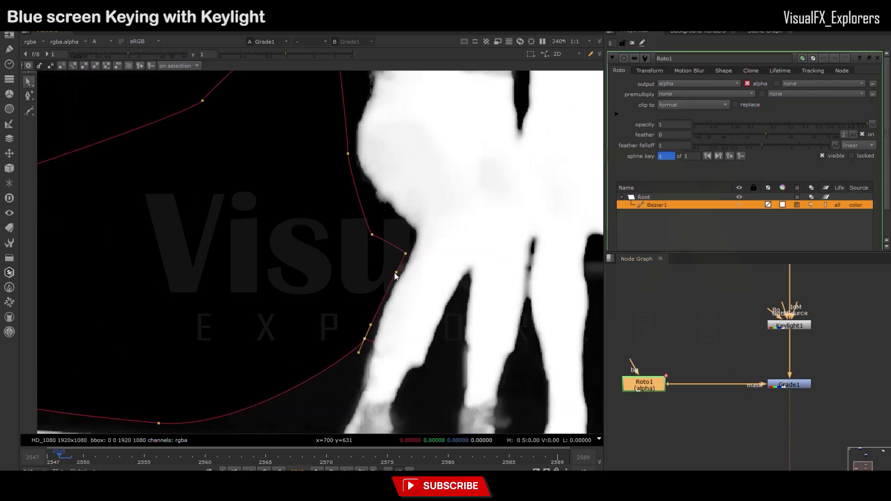
{"action": "scroll", "coordinate": [396, 275], "scroll_direction": "down", "scroll_amount": 3}
{"action": "key", "text": "Delete"}
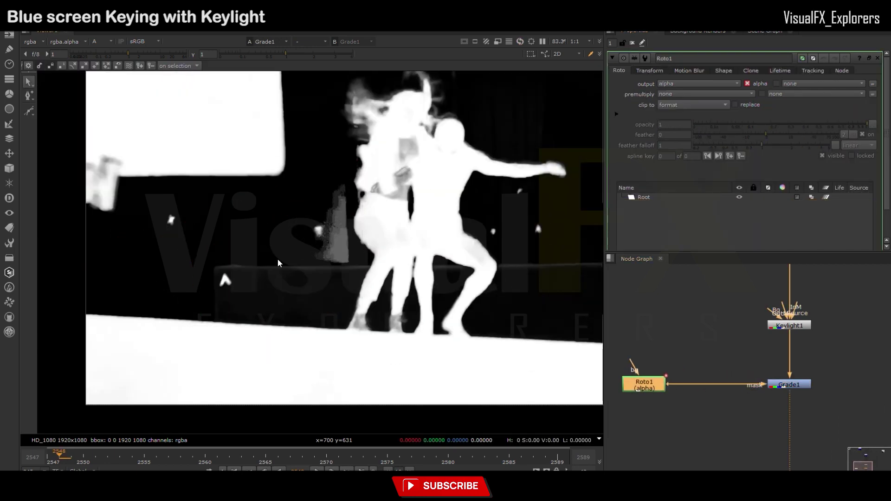
{"action": "scroll", "coordinate": [405, 255], "scroll_direction": "up", "scroll_amount": 2}
{"action": "scroll", "coordinate": [404, 254], "scroll_direction": "down", "scroll_amount": 4}
{"action": "mouse_move", "coordinate": [59, 452]}
{"action": "left_mouse_down"}
{"action": "mouse_move", "coordinate": [406, 452]}
{"action": "mouse_move", "coordinate": [161, 456]}
{"action": "mouse_move", "coordinate": [212, 457]}
{"action": "left_mouse_up"}
- Return the viewer to RGB and fit the whole image in view
{"action": "key", "text": "a"}
{"action": "key", "text": "f"}
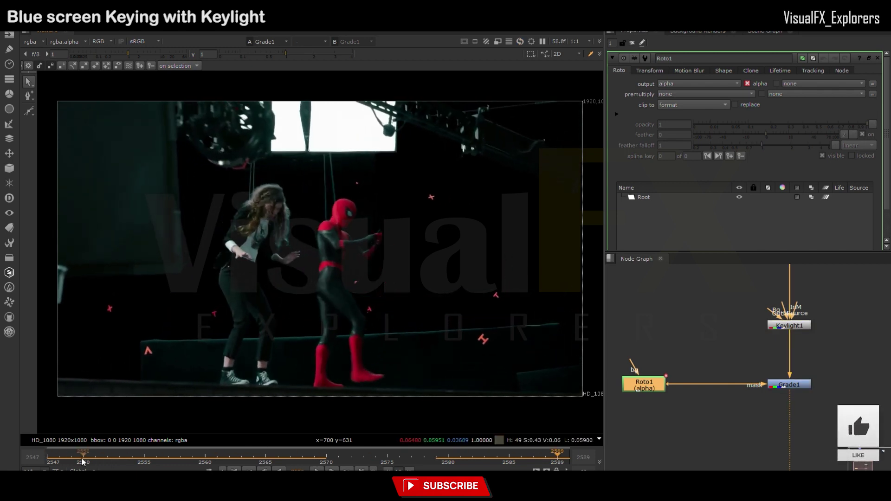
- Paste a second key, Keylight2, sample the blue screen, and set Clip White 0.9 and Clip Black 0.26
{"action": "scroll", "coordinate": [430, 293], "scroll_direction": "up", "scroll_amount": 2}
{"action": "scroll", "coordinate": [728, 393], "scroll_direction": "down", "scroll_amount": 3}
{"action": "key", "text": "ctrl+v"}
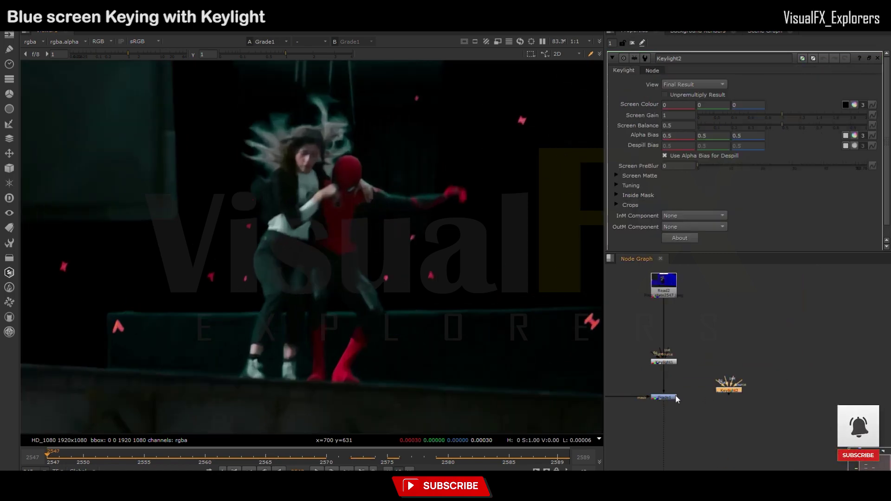
{"action": "key", "text": "1"}
{"action": "left_click", "coordinate": [844, 104]}
{"action": "scroll", "coordinate": [254, 309], "scroll_direction": "up", "scroll_amount": 5}
{"action": "left_click", "coordinate": [252, 307], "text": "ctrl"}
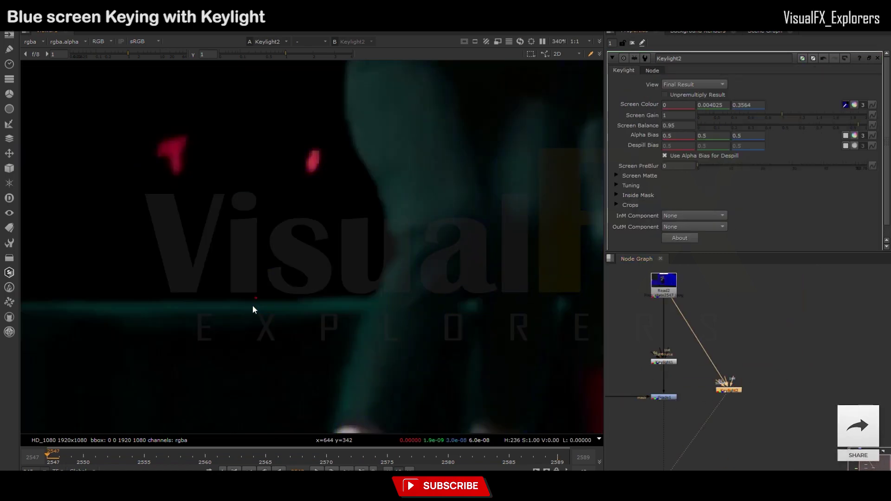
{"action": "left_click", "coordinate": [617, 176]}
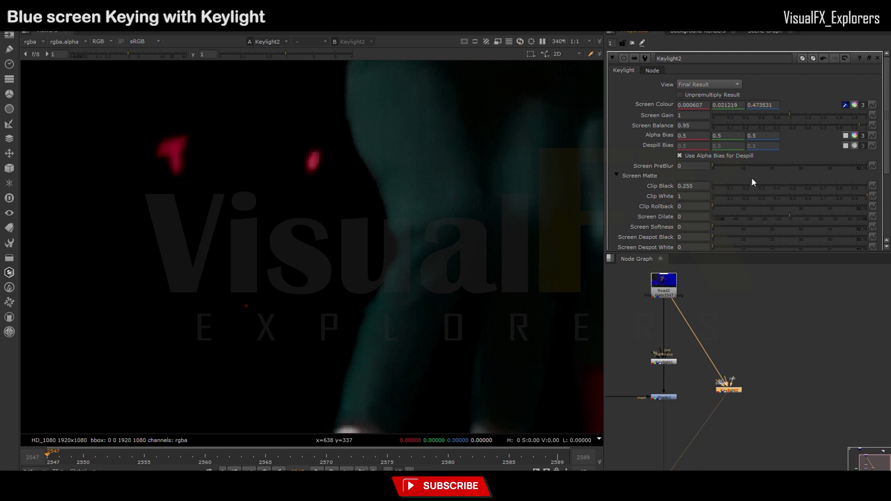
{"action": "left_click", "coordinate": [850, 195]}
{"action": "left_click", "coordinate": [744, 187]}
{"action": "left_click_drag", "start_coordinate": [744, 185], "coordinate": [751, 186]}
{"action": "left_click", "coordinate": [853, 196]}
- In alpha view, push Keylight2's Clip Black to 0.725 and Clip White to 0.785
{"action": "key", "text": "a"}
{"action": "scroll", "coordinate": [422, 265], "scroll_direction": "down", "scroll_amount": 3}
{"action": "left_click", "coordinate": [842, 196]}
{"action": "left_click", "coordinate": [767, 186]}
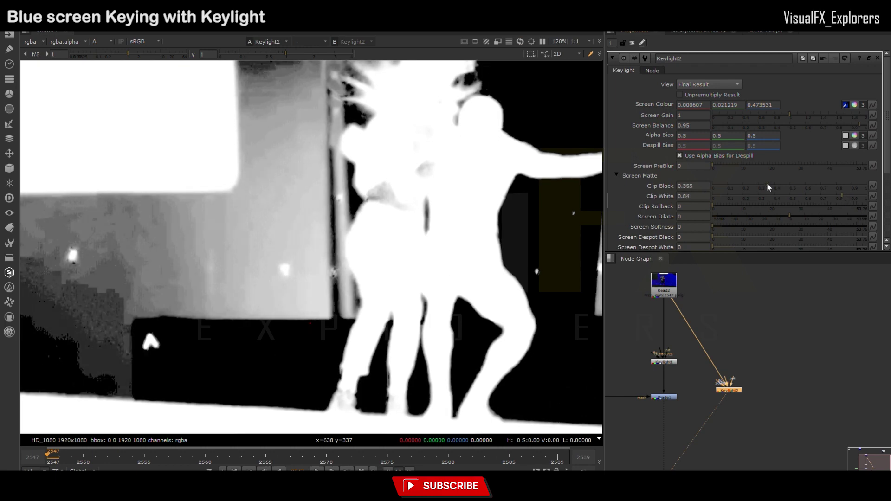
{"action": "left_click_drag", "start_coordinate": [766, 186], "coordinate": [824, 186]}
{"action": "left_click", "coordinate": [833, 196]}
{"action": "key", "text": "a"}
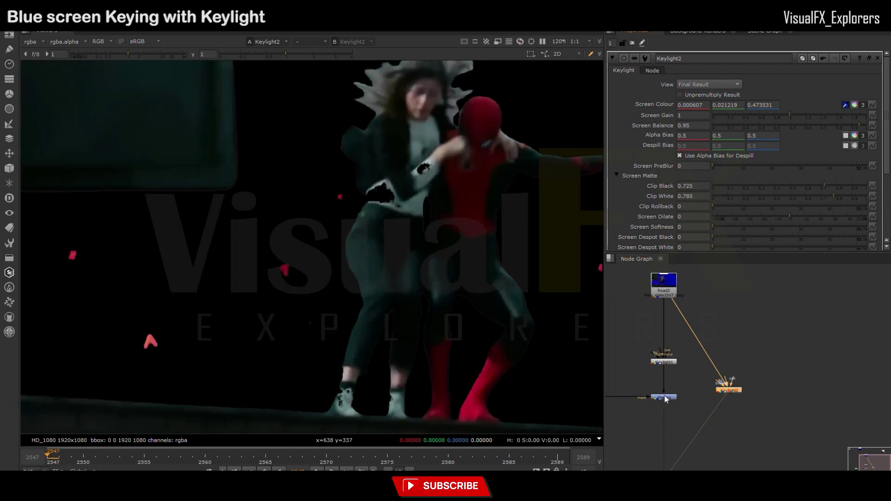
- Connect Keylight2 to the Read2 plate and compare its key with the graded Keylight1 result
{"action": "left_click", "coordinate": [663, 397]}
{"action": "key", "text": "1"}
{"action": "left_click_drag", "start_coordinate": [733, 394], "coordinate": [736, 399]}
{"action": "key", "text": "1"}
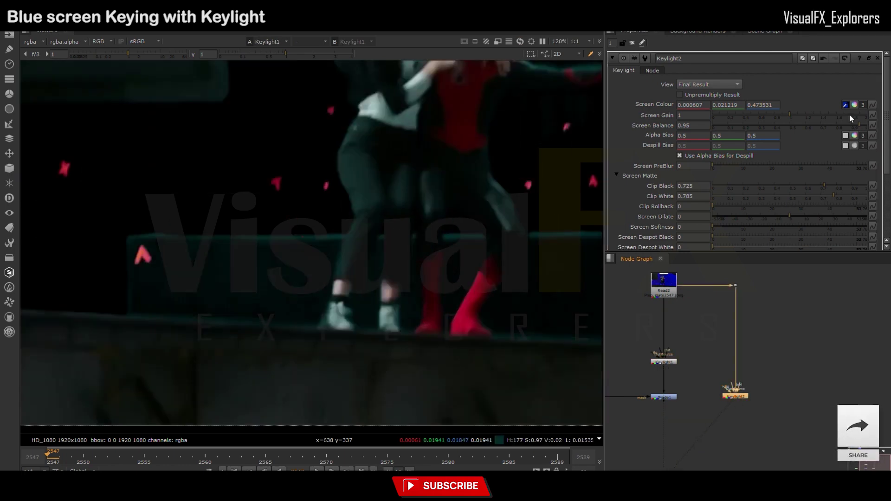
{"action": "key", "text": "1"}
- Resample the blue screen for Keylight2 and lower Clip Black to 0.05 and Clip White to 0.6
{"action": "left_click", "coordinate": [266, 259], "text": "ctrl"}
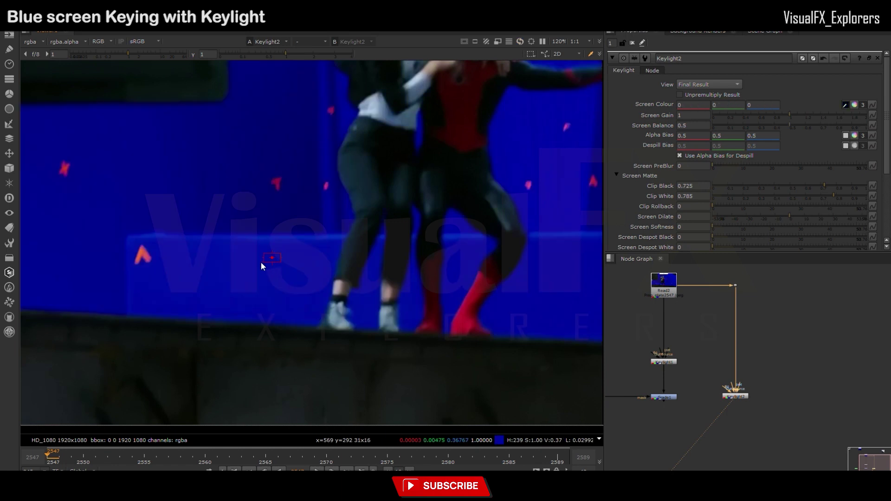
{"action": "left_click_drag", "start_coordinate": [738, 187], "coordinate": [719, 186]}
{"action": "left_click", "coordinate": [820, 196]}
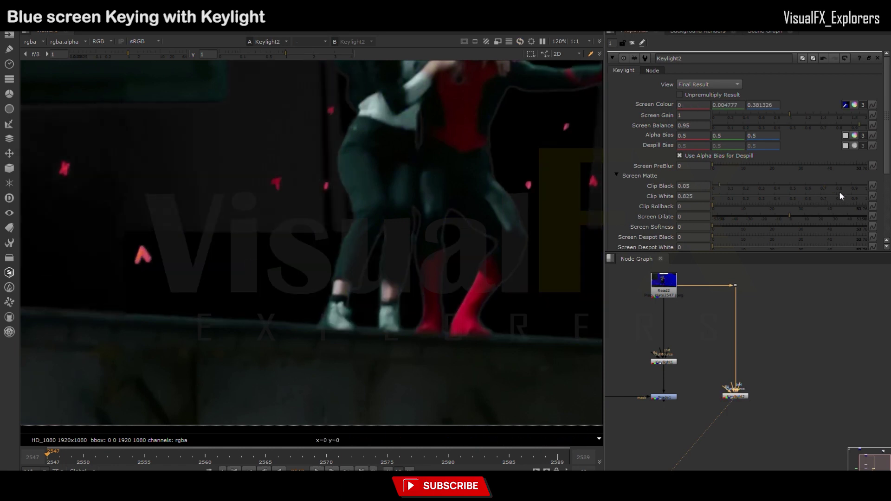
{"action": "key", "text": "a"}
{"action": "left_click_drag", "start_coordinate": [839, 195], "coordinate": [806, 196]}
{"action": "left_click", "coordinate": [730, 186]}
- Settle Keylight2 on Clip Black 0.145 and Clip White 0.59, checking alpha and the raw plate
{"action": "key", "text": "a"}
{"action": "left_click", "coordinate": [734, 186]}
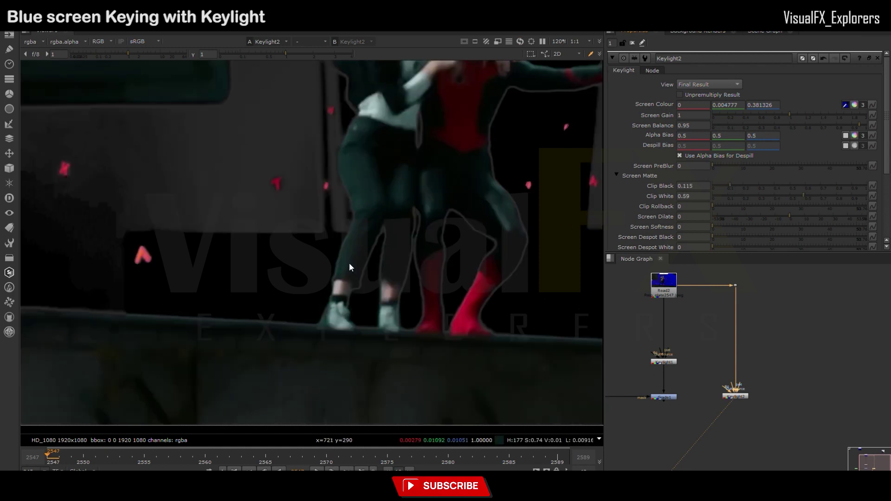
{"action": "left_click", "coordinate": [803, 194]}
{"action": "left_click", "coordinate": [804, 196]}
{"action": "key", "text": "a"}
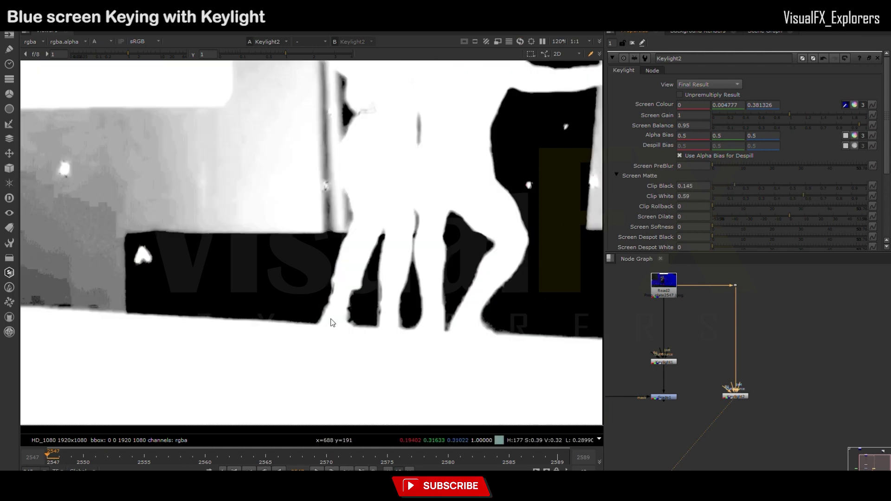
{"action": "key", "text": "a"}
{"action": "scroll", "coordinate": [344, 271], "scroll_direction": "down", "scroll_amount": 2}
{"action": "scroll", "coordinate": [357, 277], "scroll_direction": "down", "scroll_amount": 2}
{"action": "scroll", "coordinate": [357, 276], "scroll_direction": "up", "scroll_amount": 1}
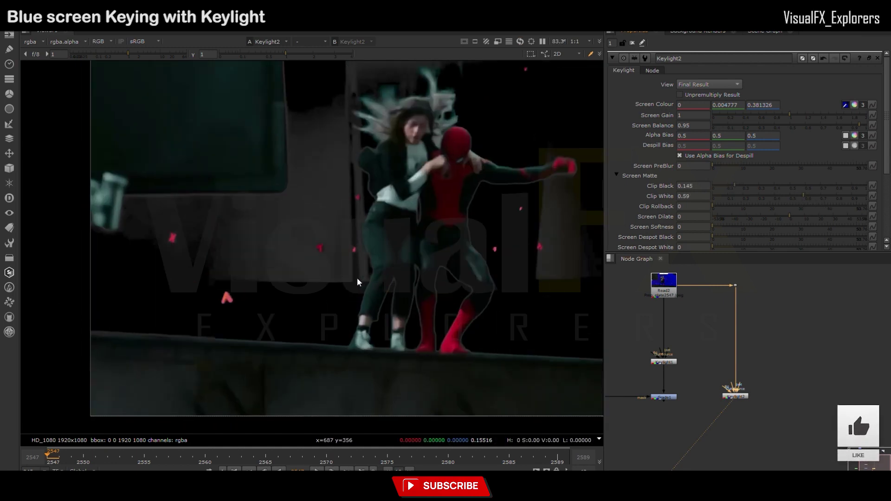
{"action": "key", "text": "2"}
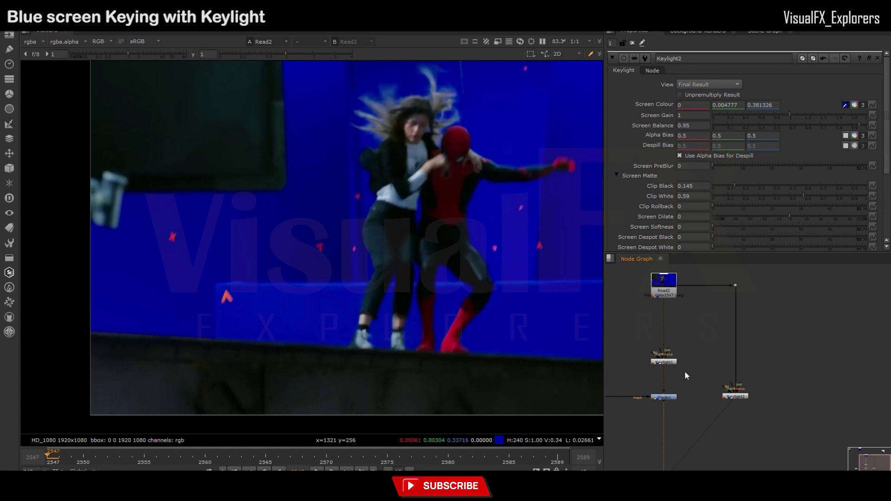
- Add Keymix1 below Grade1 with a Roto2 mask drawn as a four-point shape around the feet
{"action": "key", "text": "1"}
{"action": "scroll", "coordinate": [449, 310], "scroll_direction": "down", "scroll_amount": 2}
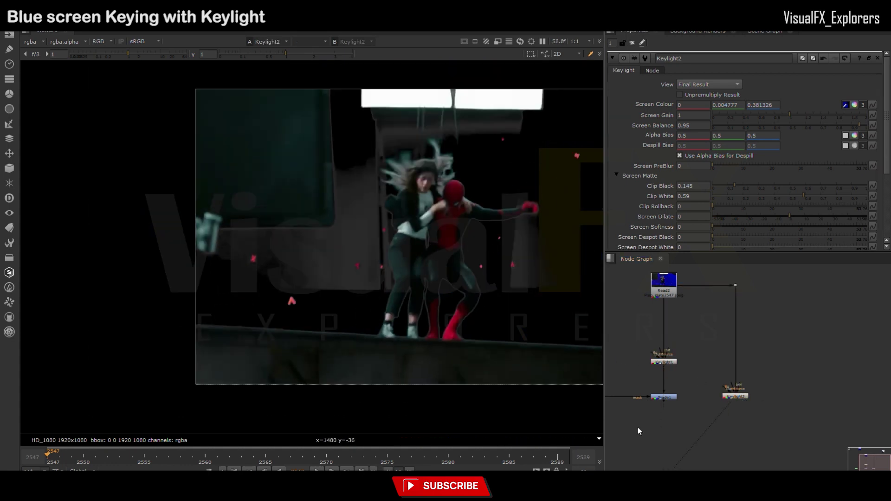
{"action": "key", "text": "Tab"}
{"action": "type", "text": "keymix"}
{"action": "key", "text": "Return"}
{"action": "key", "text": "o"}
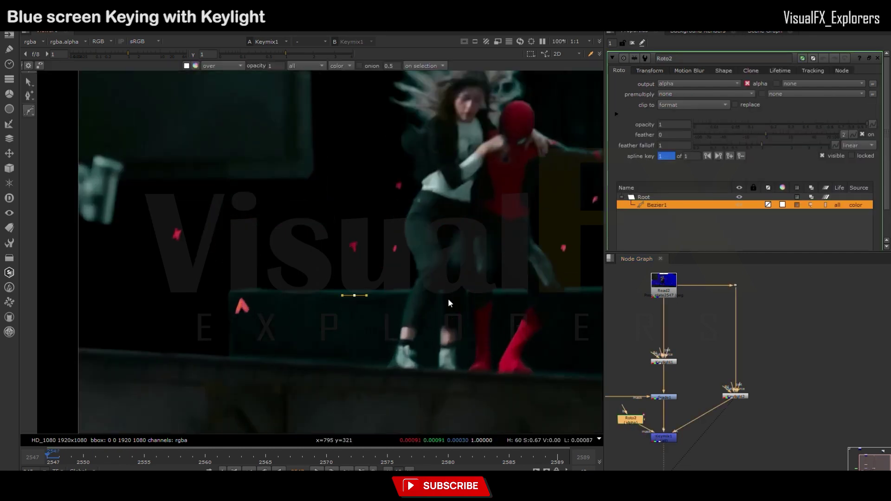
{"action": "left_click", "coordinate": [328, 283]}
{"action": "left_click", "coordinate": [459, 283]}
{"action": "left_click", "coordinate": [460, 324]}
{"action": "left_click", "coordinate": [330, 315]}
{"action": "left_click", "coordinate": [328, 283]}
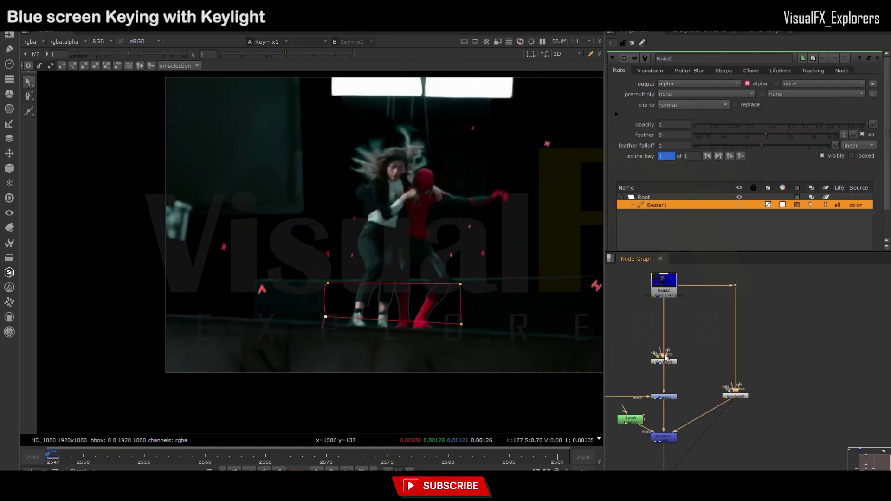
- Widen and lower the Roto2 feet shape so it spans far left and right
{"action": "scroll", "coordinate": [321, 301], "scroll_direction": "up", "scroll_amount": 3}
{"action": "mouse_move", "coordinate": [558, 271]}
{"action": "left_mouse_down"}
{"action": "mouse_move", "coordinate": [561, 289]}
{"action": "mouse_move", "coordinate": [561, 270]}
{"action": "mouse_move", "coordinate": [581, 260]}
{"action": "left_mouse_up"}
{"action": "left_click_drag", "start_coordinate": [455, 348], "coordinate": [554, 344]}
{"action": "left_click_drag", "start_coordinate": [211, 323], "coordinate": [202, 338]}
{"action": "left_click_drag", "start_coordinate": [554, 344], "coordinate": [566, 356]}
{"action": "left_click_drag", "start_coordinate": [218, 266], "coordinate": [56, 257]}
{"action": "left_click_drag", "start_coordinate": [202, 338], "coordinate": [78, 339]}
{"action": "scroll", "coordinate": [534, 362], "scroll_direction": "down", "scroll_amount": 3}
{"action": "left_click_drag", "start_coordinate": [550, 360], "coordinate": [550, 408]}
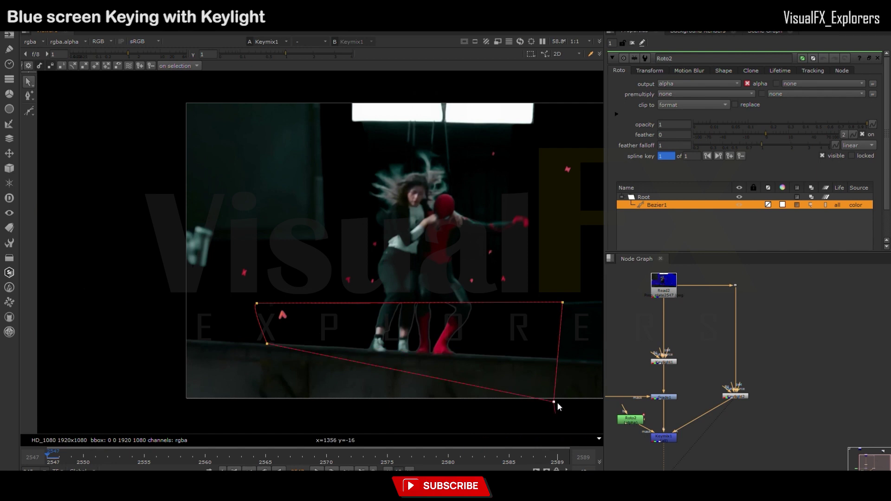
{"action": "left_click_drag", "start_coordinate": [267, 344], "coordinate": [248, 409]}
- Keyframe the reshaped feet mask at frame 2589 and play back the shot to check it
{"action": "key", "text": "End"}
{"action": "left_click_drag", "start_coordinate": [179, 278], "coordinate": [186, 315]}
{"action": "left_click_drag", "start_coordinate": [489, 302], "coordinate": [490, 306]}
{"action": "left_click", "coordinate": [186, 314]}
{"action": "key", "text": "l"}
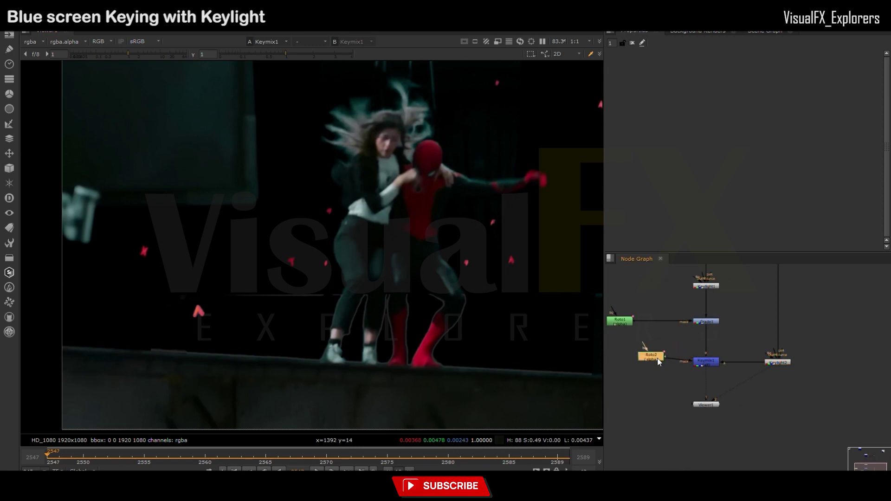
{"action": "double_click", "coordinate": [686, 413]}
- View Merge1 and make a first pass at Keylight3's Screen Matte clip levels and dilate
{"action": "left_click_drag", "start_coordinate": [687, 414], "coordinate": [709, 419]}
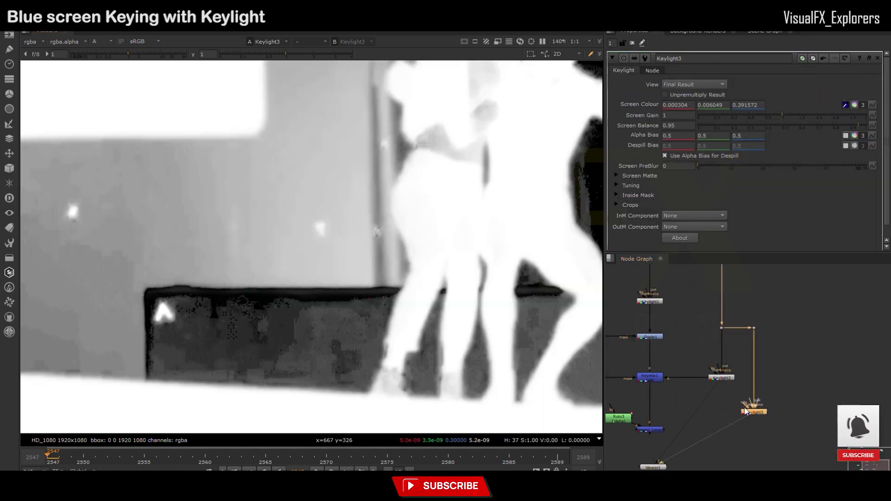
{"action": "left_click", "coordinate": [616, 175]}
{"action": "left_click", "coordinate": [817, 195]}
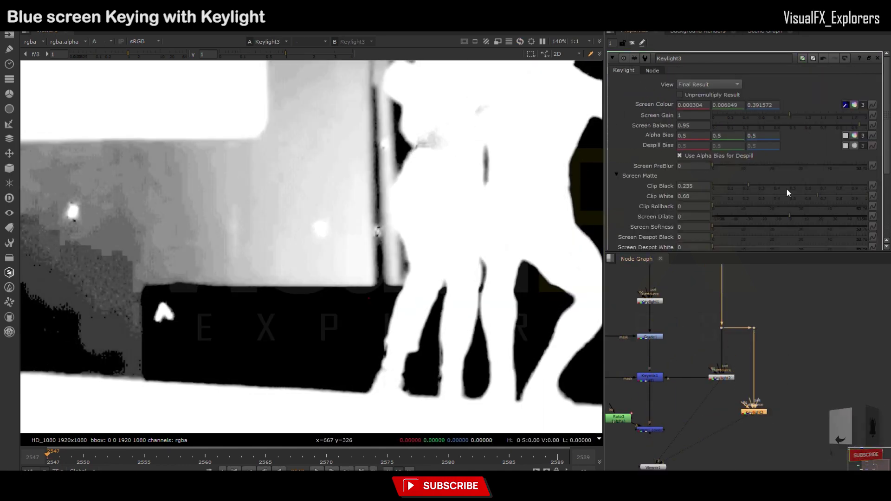
{"action": "left_click", "coordinate": [817, 185]}
{"action": "left_click", "coordinate": [816, 196]}
{"action": "left_click", "coordinate": [791, 217]}
- Finish Keylight3's matte: Screen Dilate 5, Softness 0.2, Clip White 0.825, Clip Black 0.62
{"action": "key", "text": "a"}
{"action": "left_click", "coordinate": [797, 217]}
{"action": "left_click", "coordinate": [720, 226]}
{"action": "left_click", "coordinate": [794, 216]}
{"action": "left_click_drag", "start_coordinate": [794, 216], "coordinate": [792, 217]}
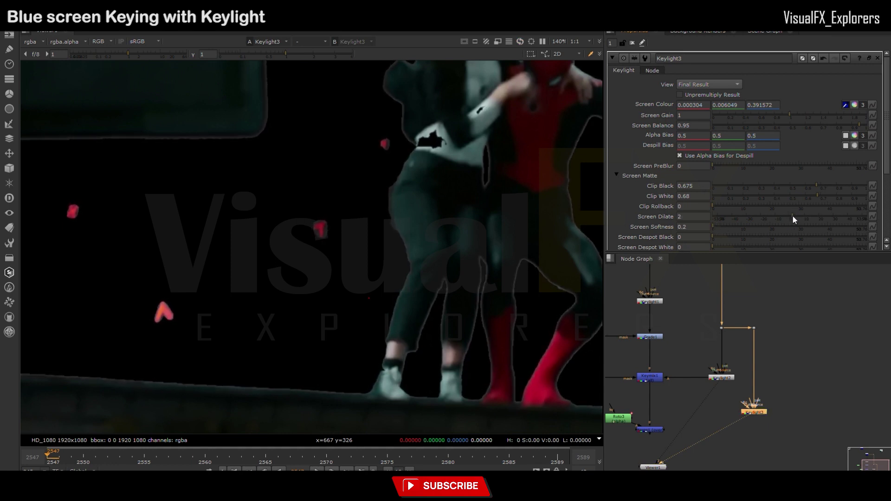
{"action": "left_click", "coordinate": [829, 196]}
{"action": "left_click", "coordinate": [796, 216]}
{"action": "left_click", "coordinate": [841, 197]}
{"action": "left_click", "coordinate": [806, 186]}
- Connect Keymix1's A input to Keylight3
{"action": "left_click", "coordinate": [618, 417]}
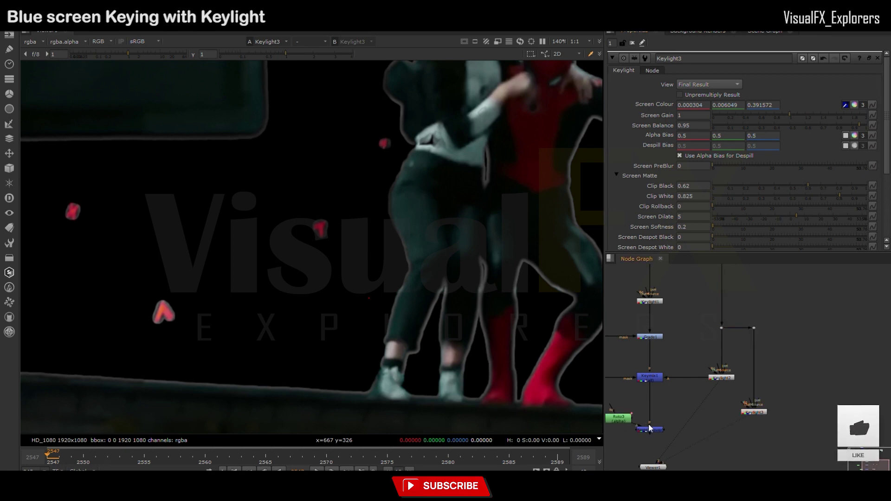
{"action": "left_click_drag", "start_coordinate": [618, 418], "coordinate": [648, 383]}
{"action": "mouse_move", "coordinate": [698, 370]}
{"action": "left_mouse_down"}
{"action": "mouse_move", "coordinate": [785, 352]}
{"action": "mouse_move", "coordinate": [789, 364]}
{"action": "left_mouse_up"}
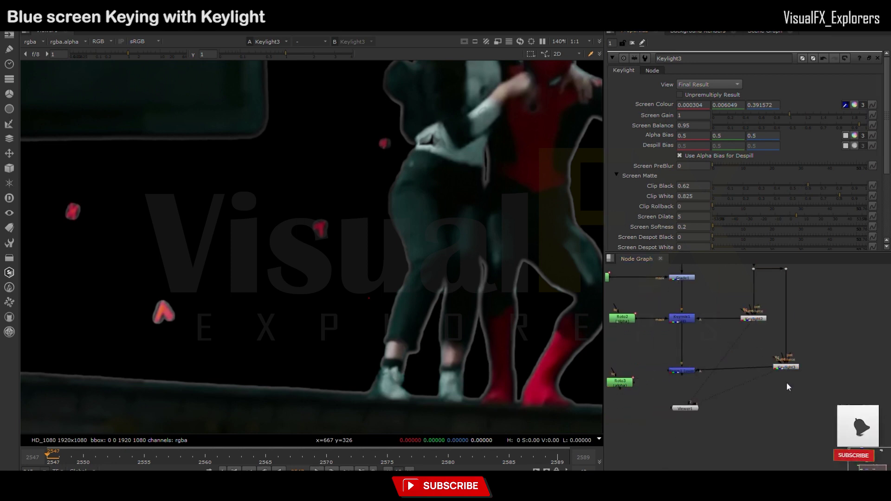
- Add Invert1 after Keylight3 and feed the inverted matte into the stencil Merge1
{"action": "key", "text": "i"}
{"action": "key", "text": "1"}
{"action": "key", "text": "a"}
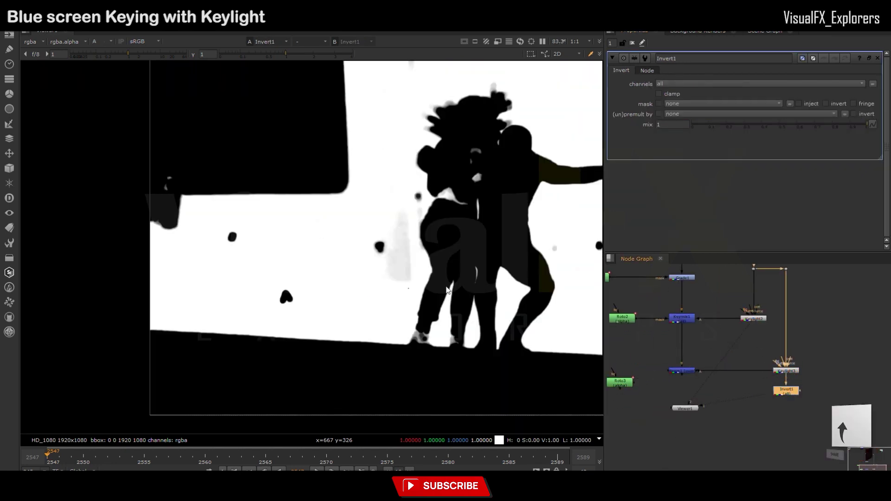
{"action": "left_click_drag", "start_coordinate": [682, 371], "coordinate": [686, 386]}
{"action": "double_click", "coordinate": [686, 385]}
{"action": "key", "text": "1"}
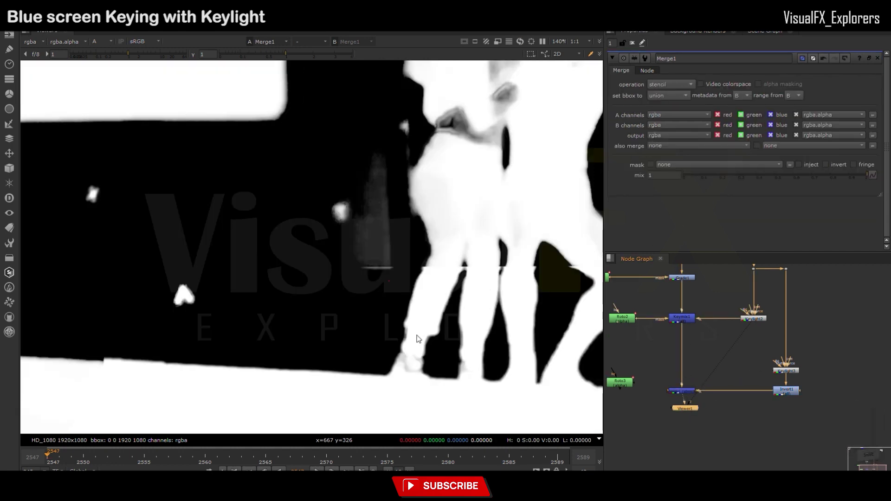
- Compare the Keymix1 and Merge1 results in colour, then add an over Merge2 after Merge1
{"action": "scroll", "coordinate": [770, 366], "scroll_direction": "down", "scroll_amount": 1}
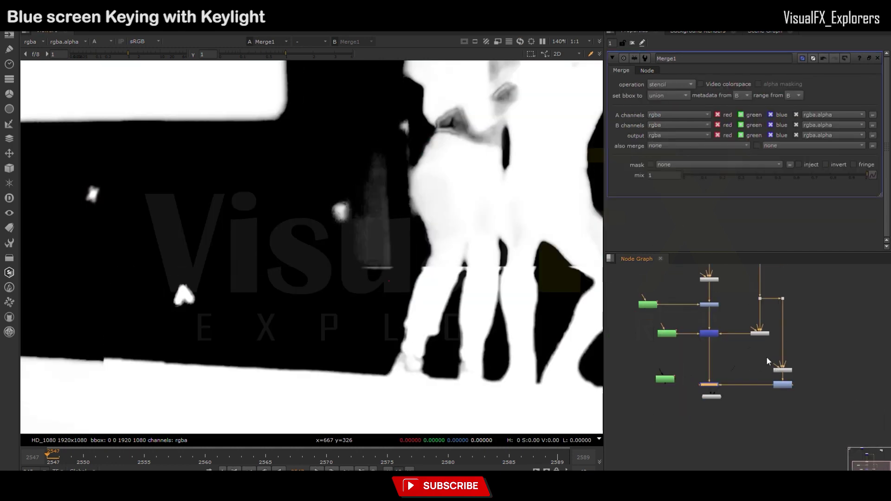
{"action": "left_click", "coordinate": [704, 331]}
{"action": "key", "text": "1"}
{"action": "left_click", "coordinate": [702, 390]}
{"action": "key", "text": "1"}
{"action": "key", "text": "a"}
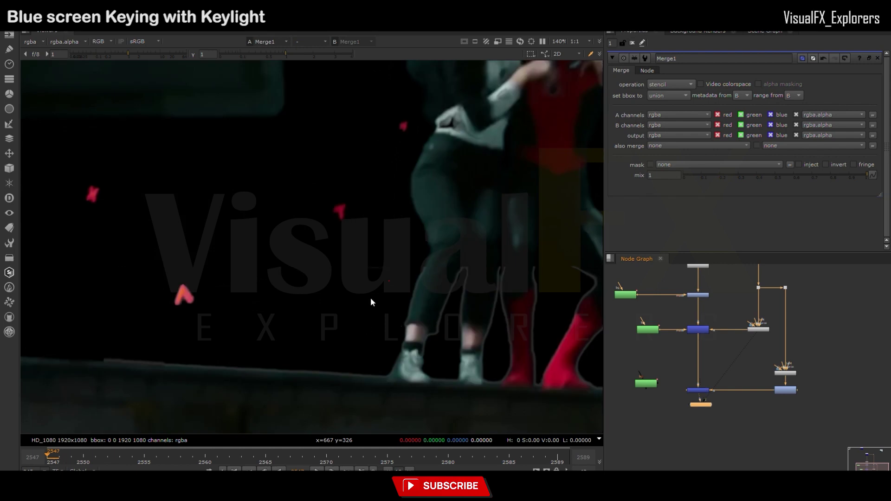
{"action": "key", "text": "m"}
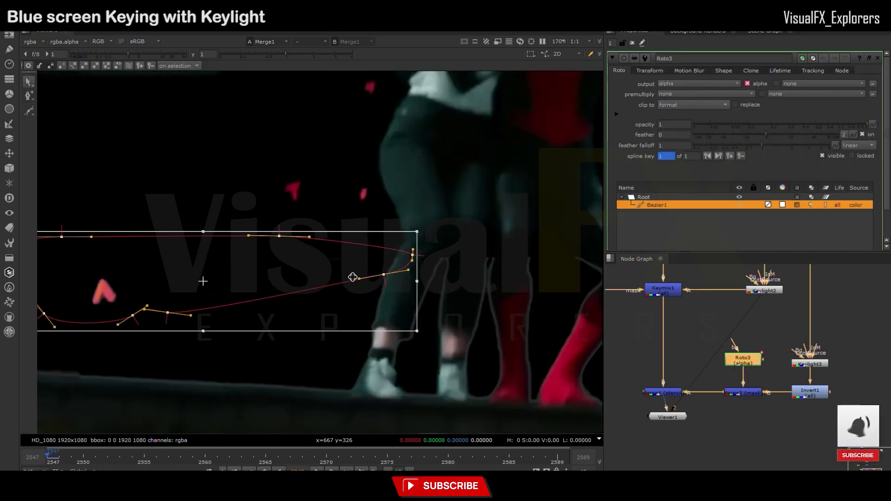
- Add a Dilate node from the node search
{"action": "scroll", "coordinate": [702, 356], "scroll_direction": "down", "scroll_amount": 1}
{"action": "left_click", "coordinate": [703, 357]}
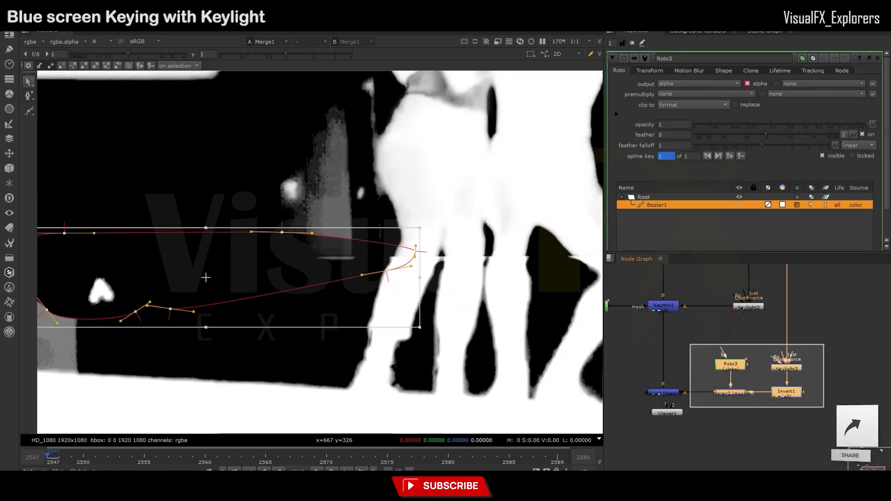
{"action": "key", "text": "Tab"}
{"action": "type", "text": "Dilate"}
{"action": "key", "text": "Return"}
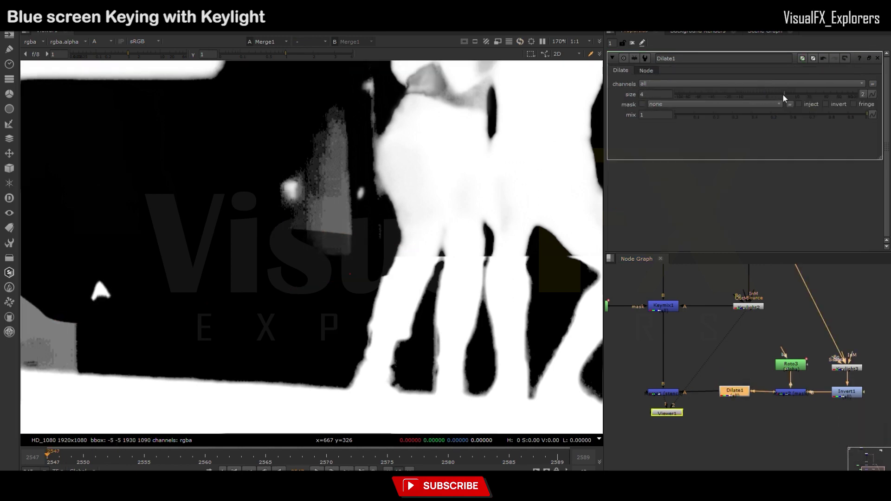
- Place Dilate1 between Invert1 and the merge and raise its size to 2
{"action": "mouse_move", "coordinate": [800, 394]}
{"action": "left_mouse_down"}
{"action": "mouse_move", "coordinate": [748, 395]}
{"action": "mouse_move", "coordinate": [794, 392]}
{"action": "left_mouse_up"}
{"action": "left_click_drag", "start_coordinate": [770, 93], "coordinate": [783, 93]}
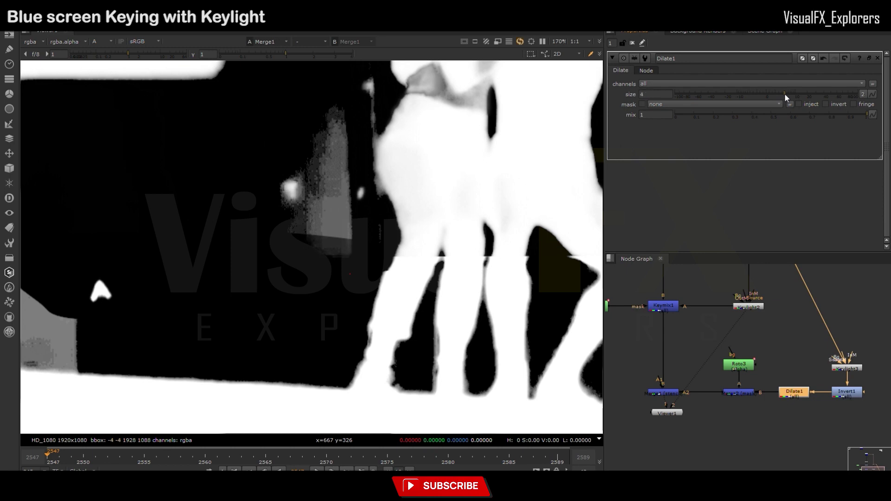
{"action": "key", "text": "a"}
{"action": "scroll", "coordinate": [435, 308], "scroll_direction": "down", "scroll_amount": 3}
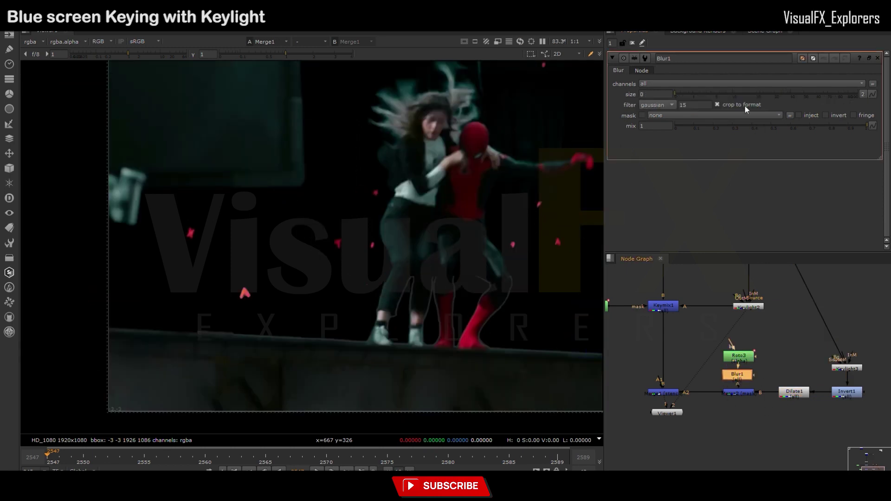
{"action": "scroll", "coordinate": [375, 302], "scroll_direction": "up", "scroll_amount": 1}
- Reshape and keyframe the Roto3 shape around frames 2567, 2562 and 2552 to follow the ledge
{"action": "double_click", "coordinate": [738, 356]}
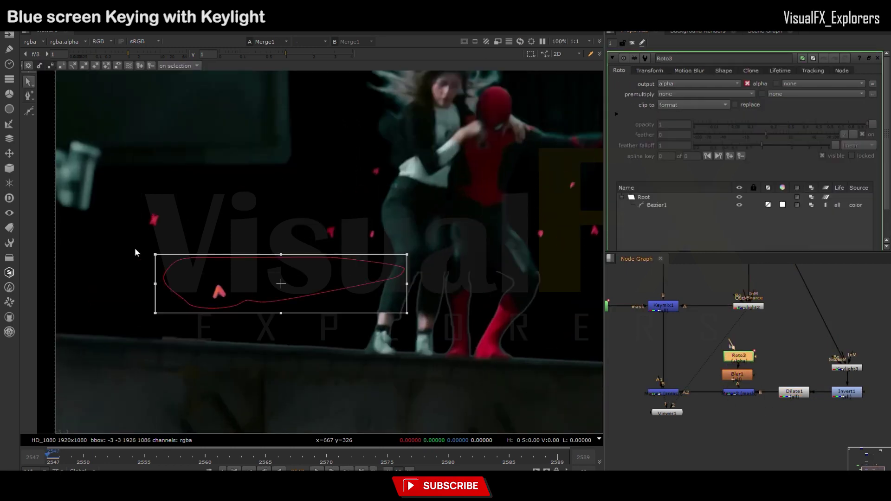
{"action": "left_click_drag", "start_coordinate": [297, 297], "coordinate": [273, 328]}
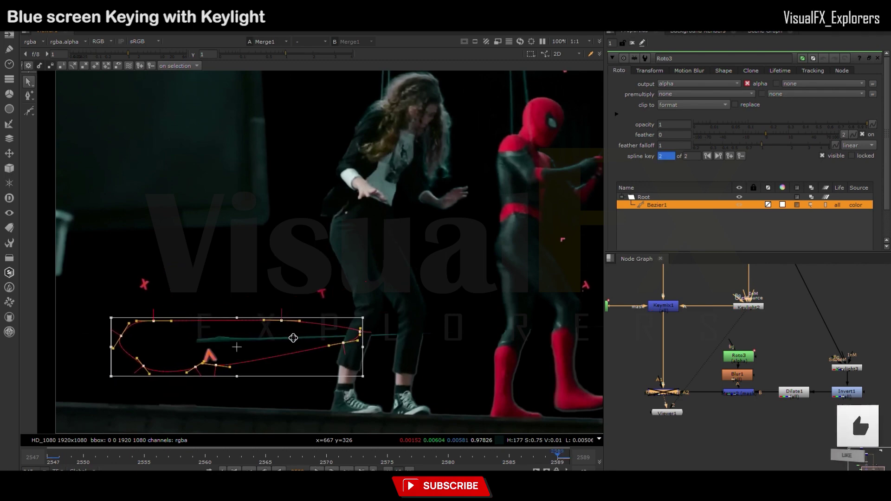
{"action": "left_click", "coordinate": [493, 456]}
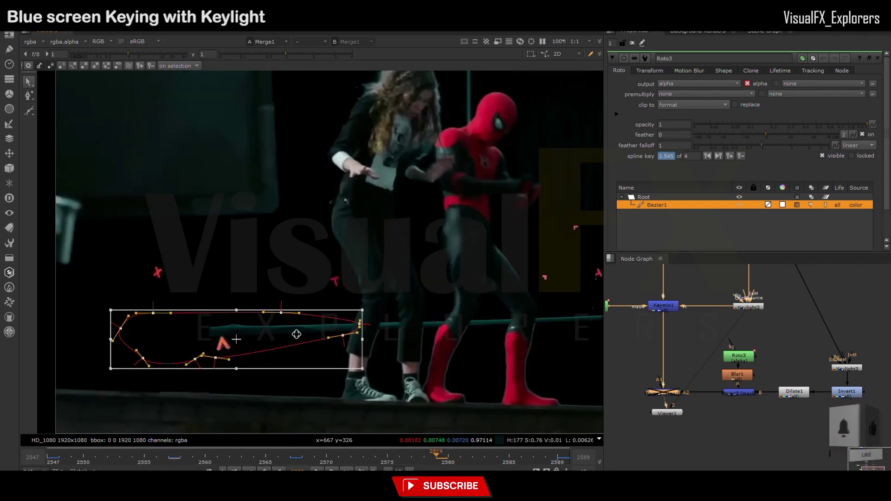
{"action": "left_click", "coordinate": [236, 461]}
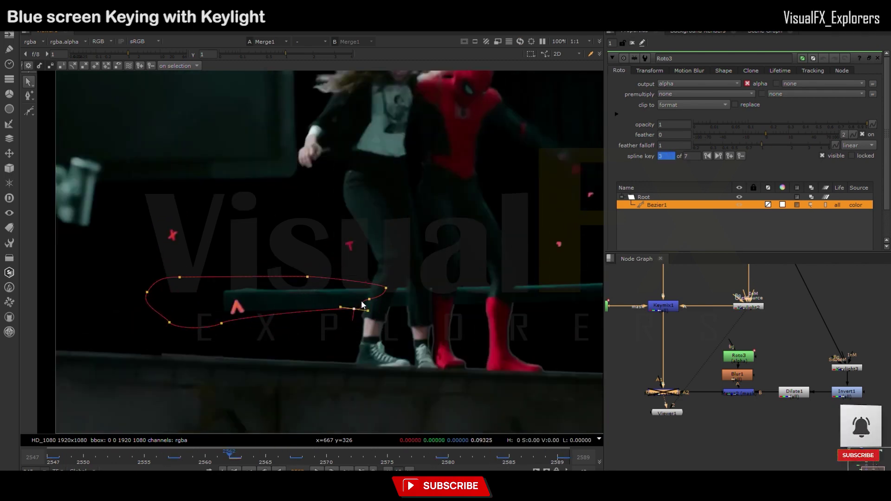
{"action": "left_click", "coordinate": [107, 457]}
{"action": "left_click_drag", "start_coordinate": [369, 303], "coordinate": [390, 287]}
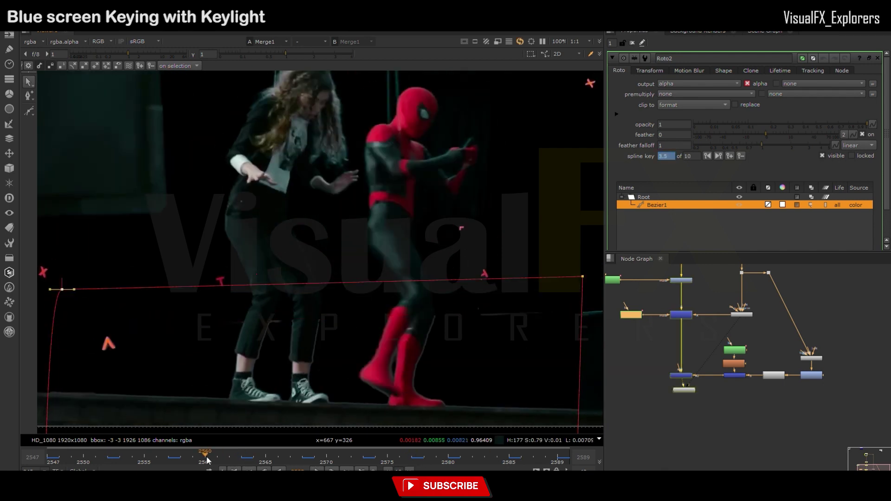
- Raise Roto2's right point and lower its left point along the ledge, then play back to review
{"action": "left_click_drag", "start_coordinate": [446, 280], "coordinate": [446, 274]}
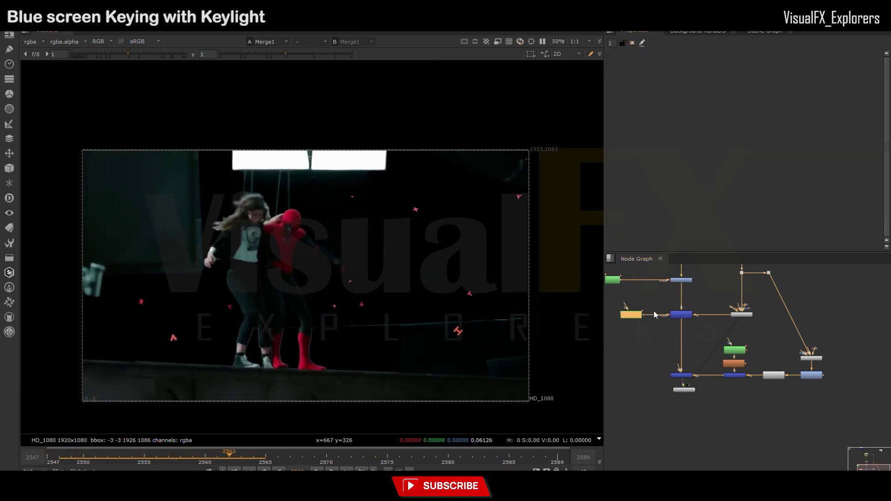
{"action": "left_click_drag", "start_coordinate": [54, 279], "coordinate": [54, 285]}
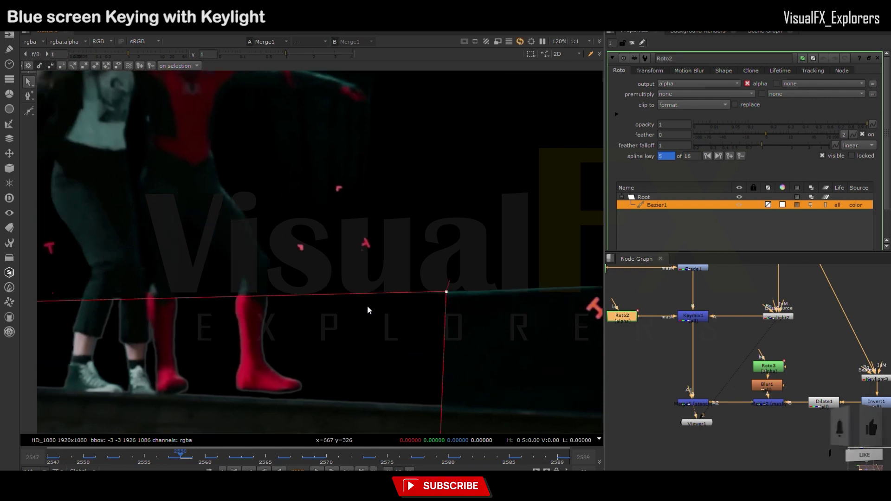
{"action": "left_click", "coordinate": [631, 43]}
{"action": "key", "text": "f"}
{"action": "key", "text": "l"}
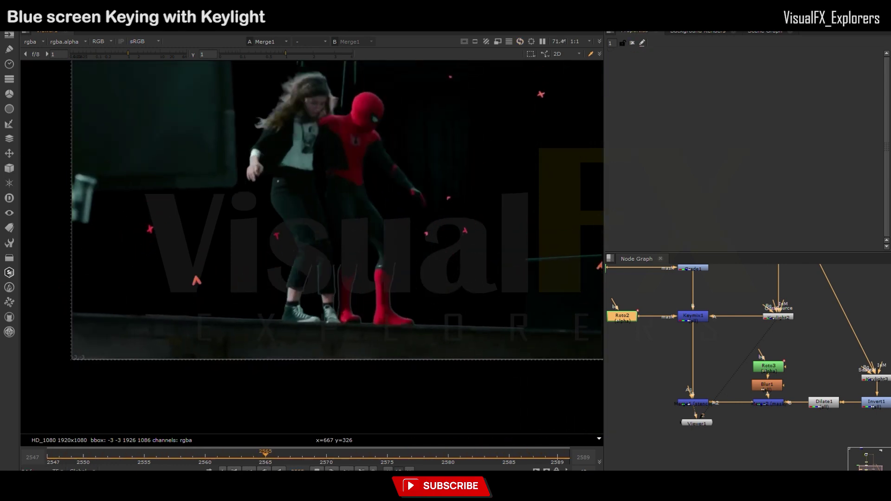
{"action": "scroll", "coordinate": [692, 305], "scroll_direction": "down", "scroll_amount": 3}
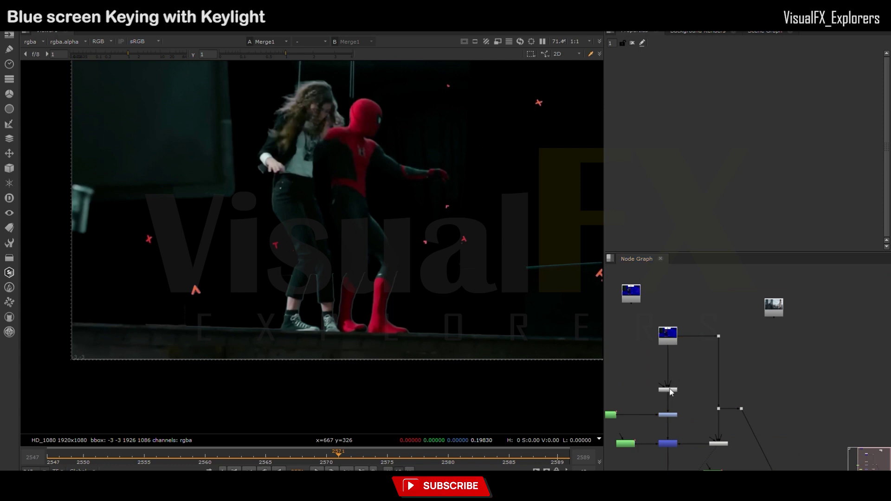
- Place two tracks on the plate's markers in Tracker1 and track them through the shot
{"action": "left_click_drag", "start_coordinate": [776, 318], "coordinate": [790, 322]}
{"action": "left_click", "coordinate": [790, 375]}
{"action": "key", "text": "1"}
{"action": "key", "text": "f"}
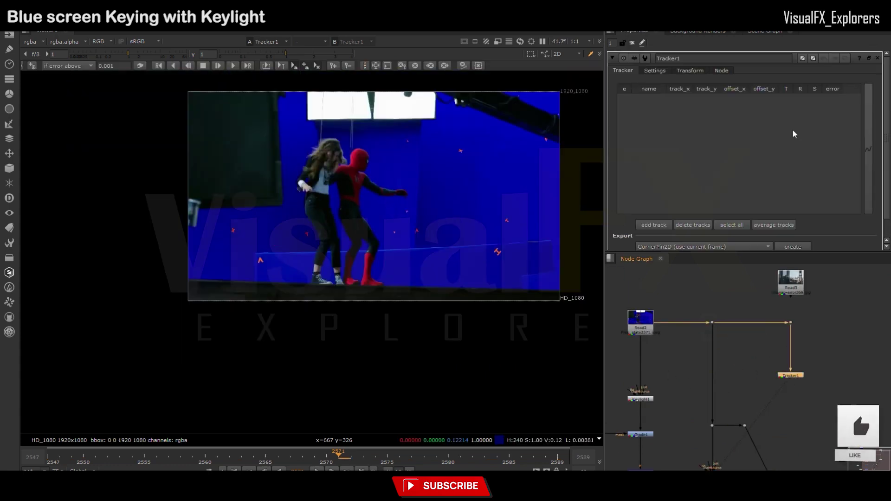
{"action": "left_click", "coordinate": [654, 225]}
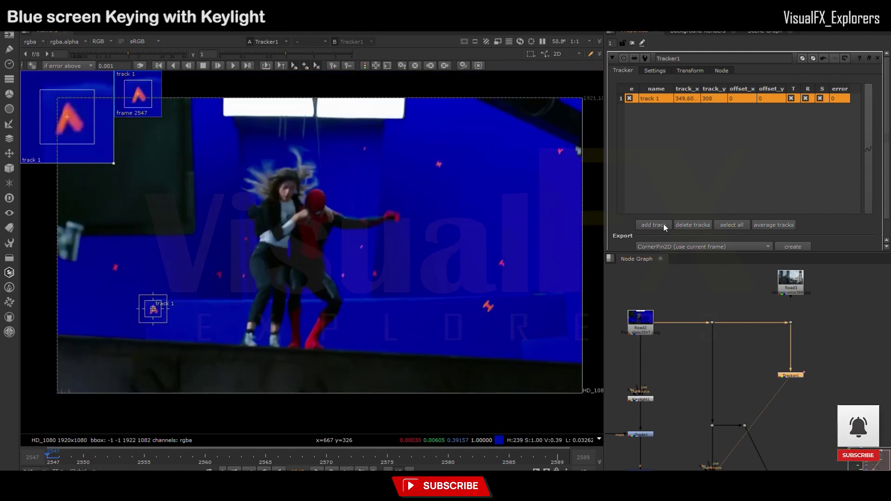
{"action": "left_click", "coordinate": [664, 226]}
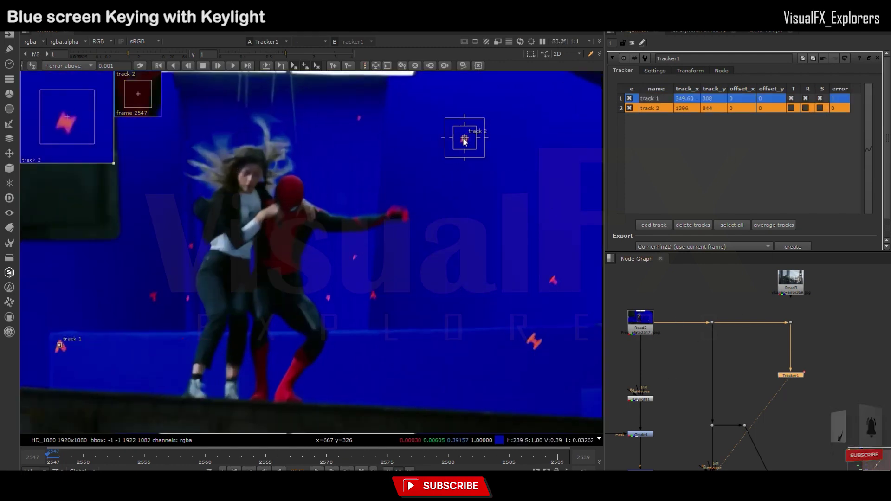
{"action": "left_click", "coordinate": [732, 225]}
{"action": "left_click", "coordinate": [217, 66]}
- Set Tracker1's transform to match-move and open the Merge3 over node's settings
{"action": "left_click", "coordinate": [690, 70]}
{"action": "scroll", "coordinate": [786, 358], "scroll_direction": "down", "scroll_amount": 3}
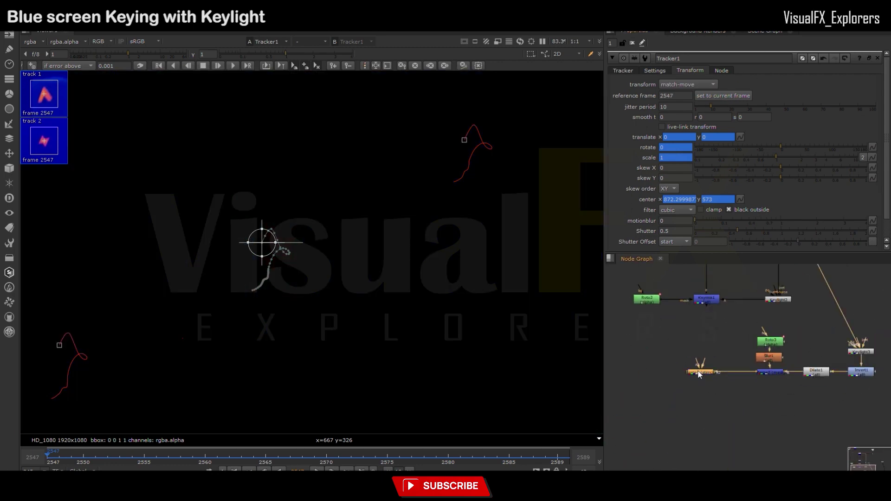
{"action": "scroll", "coordinate": [710, 370], "scroll_direction": "up", "scroll_amount": 2}
{"action": "scroll", "coordinate": [710, 374], "scroll_direction": "down", "scroll_amount": 2}
{"action": "key", "text": "1"}
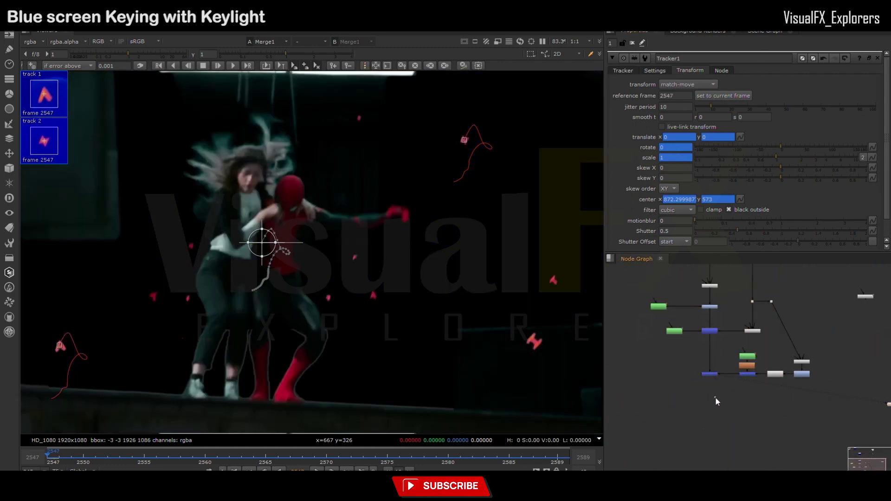
{"action": "double_click", "coordinate": [715, 396]}
{"action": "scroll", "coordinate": [748, 317], "scroll_direction": "down", "scroll_amount": 3}
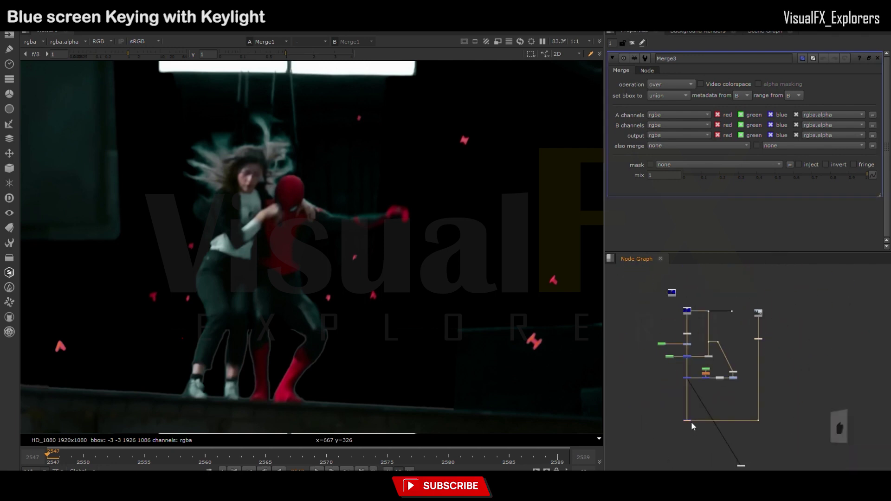
- Scale the city plate to 1.42, rotate it and shift it upward, then play back the shot
{"action": "key", "text": "1"}
{"action": "double_click", "coordinate": [758, 339]}
{"action": "scroll", "coordinate": [761, 343], "scroll_direction": "up", "scroll_amount": 3}
{"action": "double_click", "coordinate": [755, 298]}
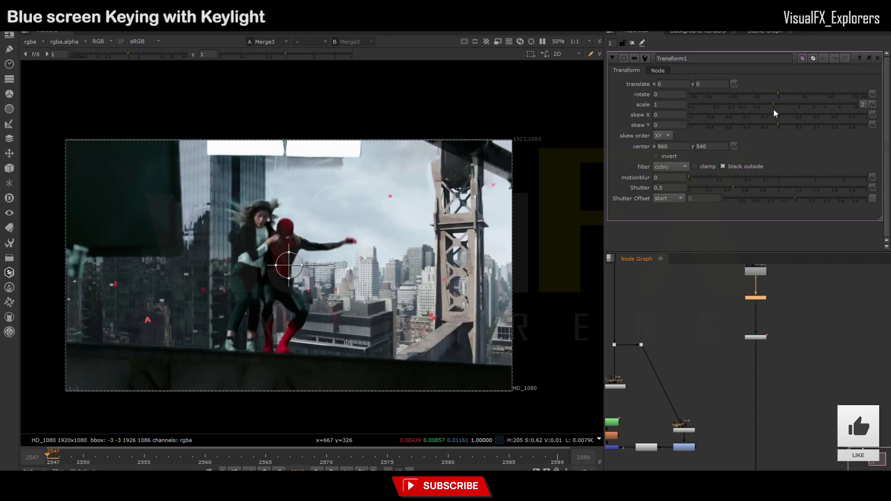
{"action": "key", "text": "1"}
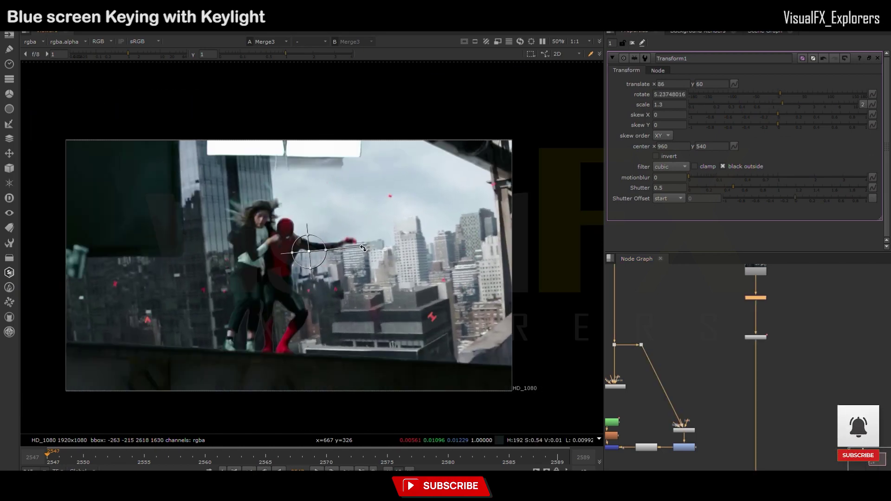
{"action": "left_click_drag", "start_coordinate": [366, 253], "coordinate": [365, 246]}
{"action": "left_click_drag", "start_coordinate": [315, 259], "coordinate": [314, 255]}
{"action": "key", "text": "f"}
{"action": "left_click", "coordinate": [632, 42]}
{"action": "key", "text": "l"}
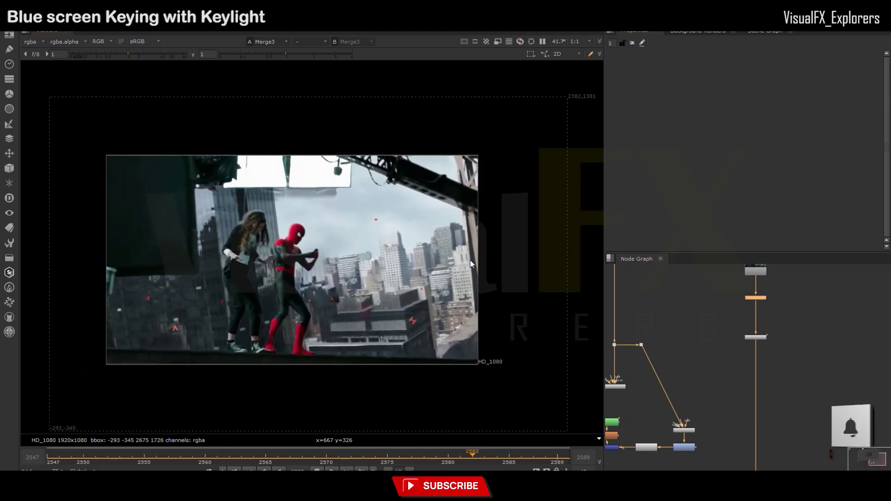
{"action": "left_click_drag", "start_coordinate": [228, 452], "coordinate": [157, 446]}
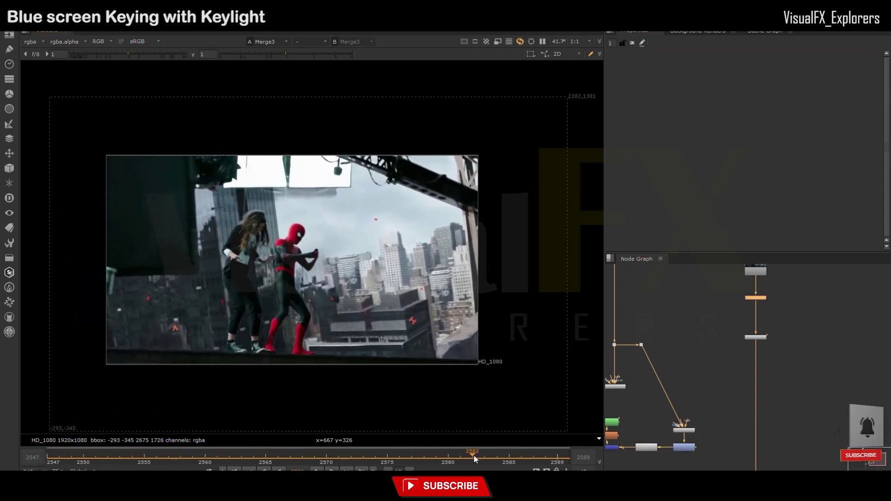
- Rotate the city backdrop back toward level, ending at rotate 3.746
{"action": "scroll", "coordinate": [744, 299], "scroll_direction": "up", "scroll_amount": 3}
{"action": "double_click", "coordinate": [743, 296]}
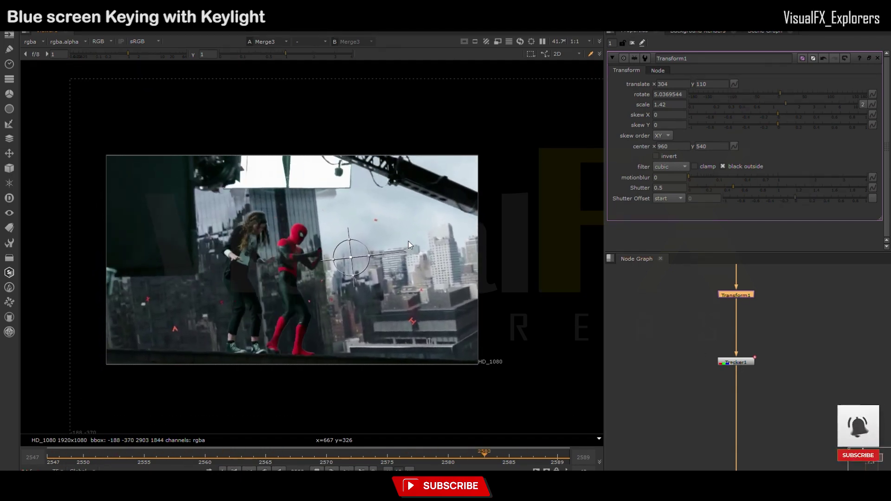
{"action": "mouse_move", "coordinate": [411, 238]}
{"action": "left_mouse_down"}
{"action": "mouse_move", "coordinate": [408, 249]}
{"action": "mouse_move", "coordinate": [409, 242]}
{"action": "left_mouse_up"}
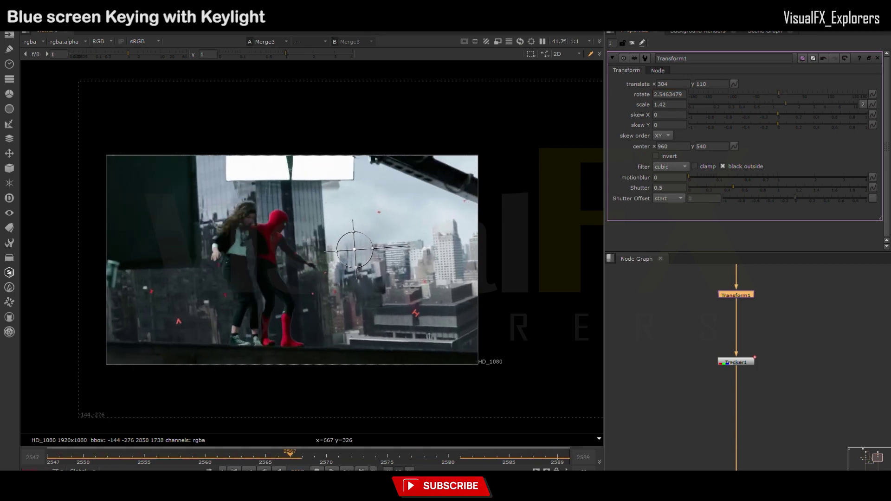
{"action": "left_click", "coordinate": [876, 58]}
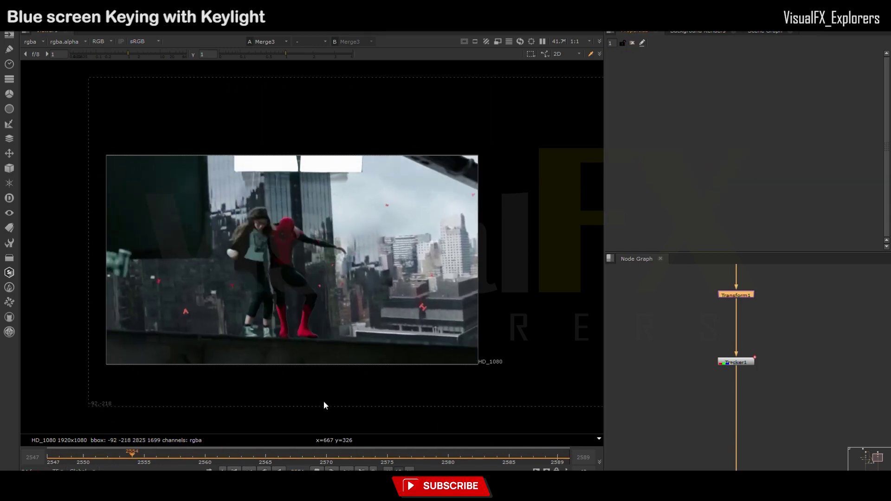
{"action": "double_click", "coordinate": [736, 294]}
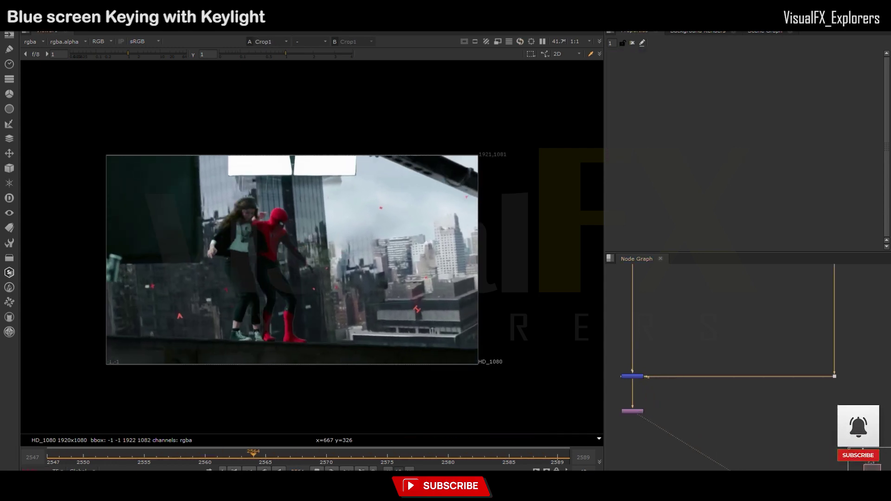
- Scrub the timeline back to the first frame, 2547
{"action": "left_click_drag", "start_coordinate": [109, 457], "coordinate": [54, 459]}
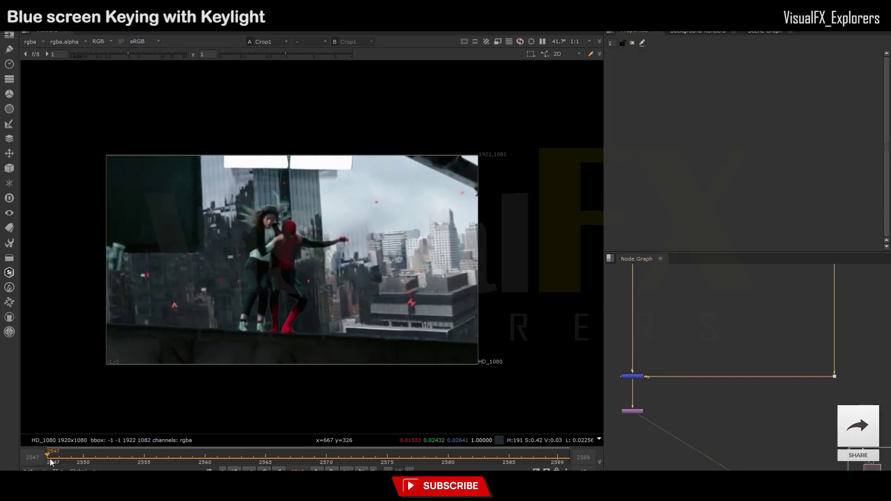
- Add Roto4 and draw a closed Bezier along the left dancer's legs and back, feeding Blur2
{"action": "key", "text": "o"}
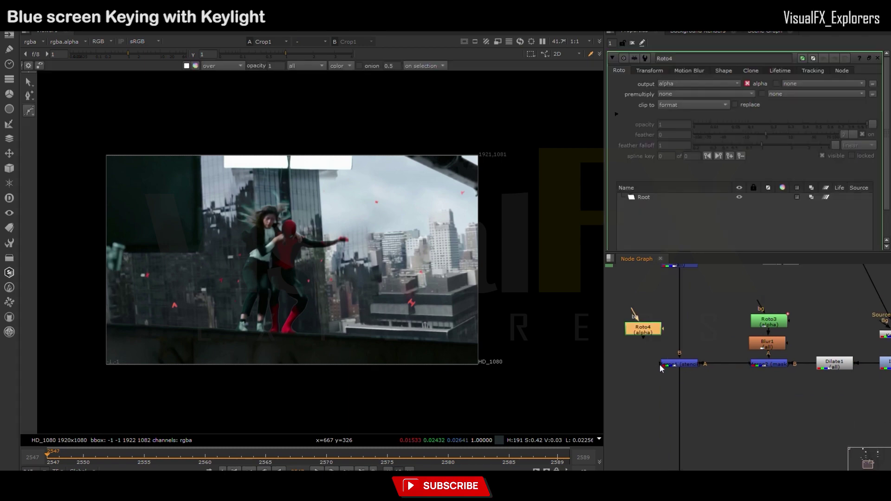
{"action": "scroll", "coordinate": [228, 286], "scroll_direction": "up", "scroll_amount": 1}
{"action": "left_click", "coordinate": [236, 306]}
{"action": "left_click", "coordinate": [235, 290]}
{"action": "left_click", "coordinate": [212, 277]}
{"action": "left_click", "coordinate": [196, 270]}
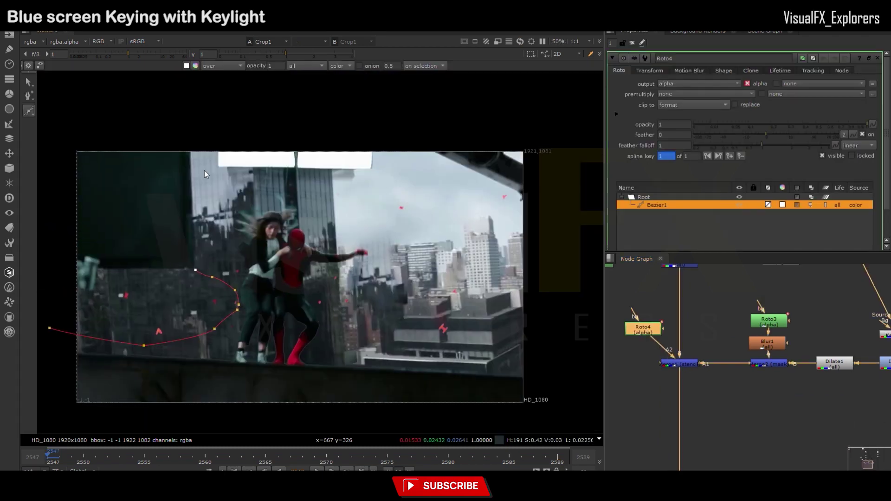
{"action": "left_click", "coordinate": [50, 328]}
{"action": "scroll", "coordinate": [771, 338], "scroll_direction": "down", "scroll_amount": 3}
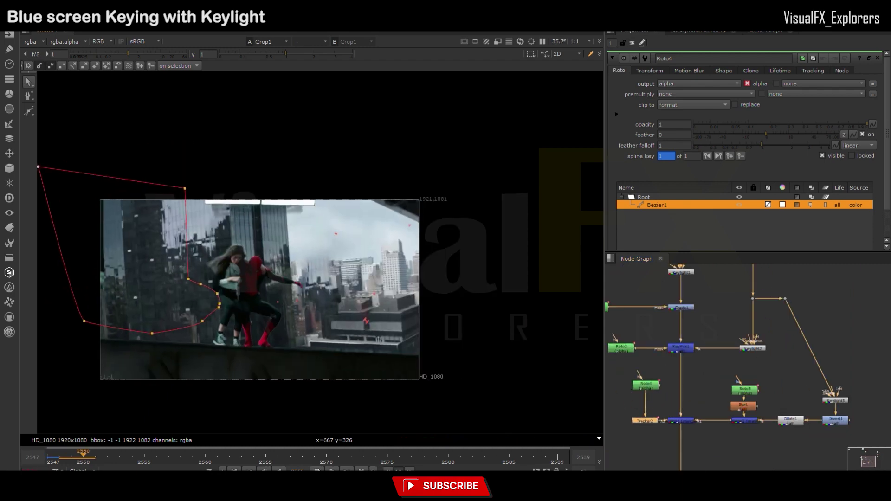
{"action": "scroll", "coordinate": [216, 333], "scroll_direction": "up", "scroll_amount": 1}
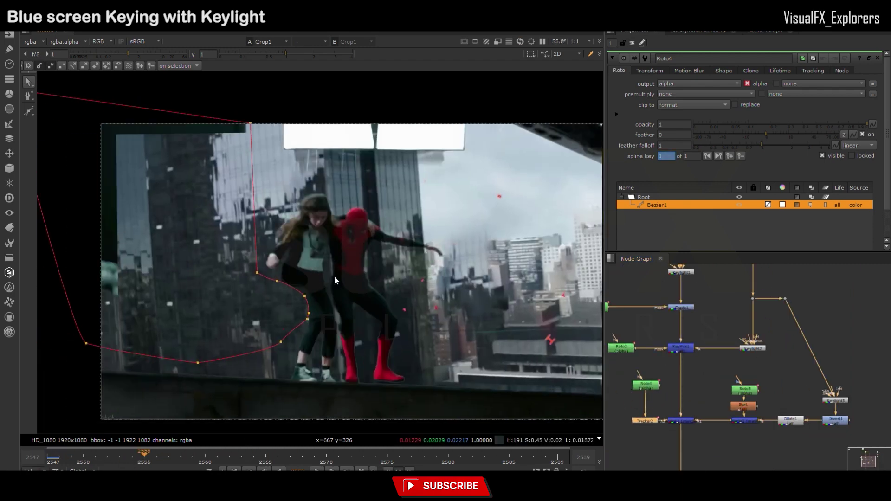
{"action": "key", "text": "ctrl+z"}
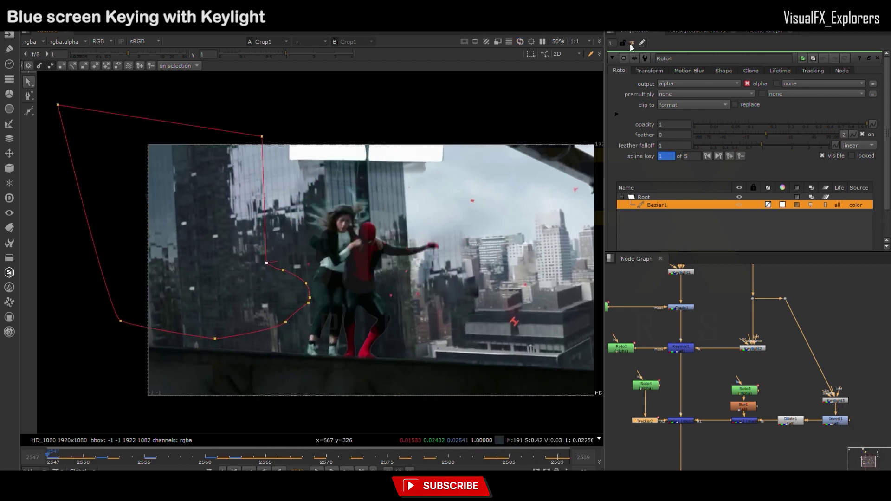
{"action": "double_click", "coordinate": [644, 403]}
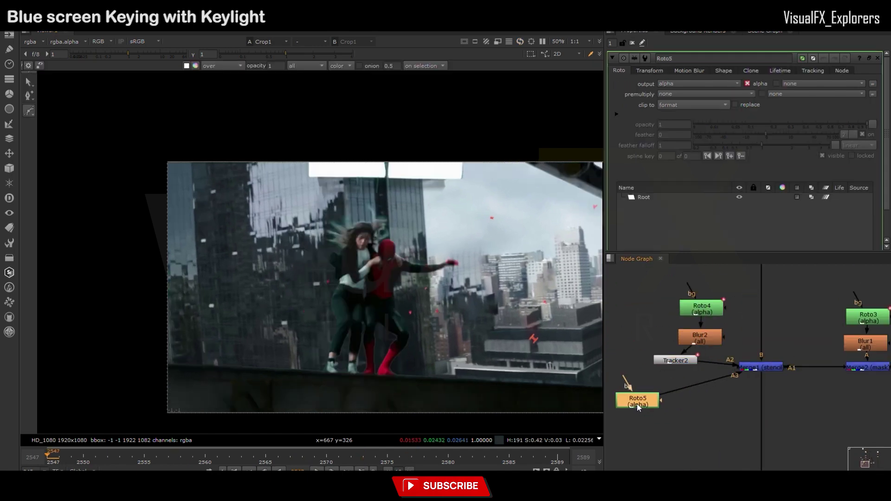
- Draw a closed Bezier in Roto5 around the upper frame and shift it to key frame 2547 onward
{"action": "left_click_drag", "start_coordinate": [657, 415], "coordinate": [634, 408]}
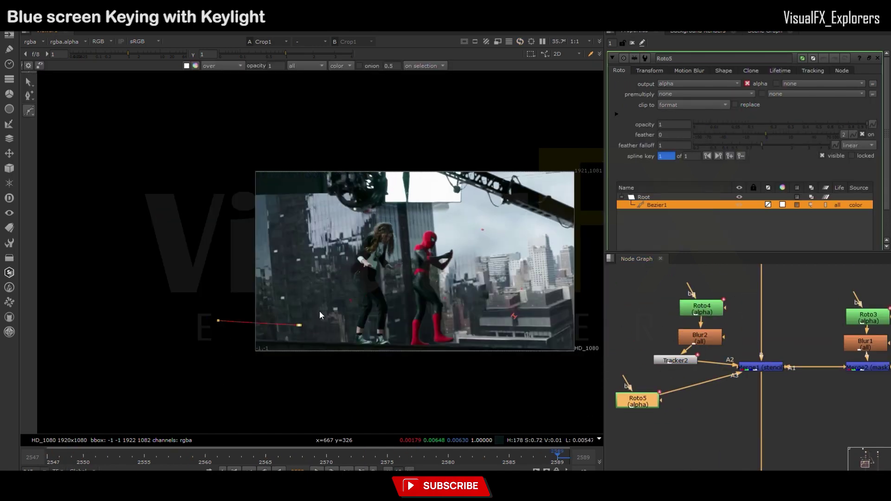
{"action": "left_click", "coordinate": [434, 216]}
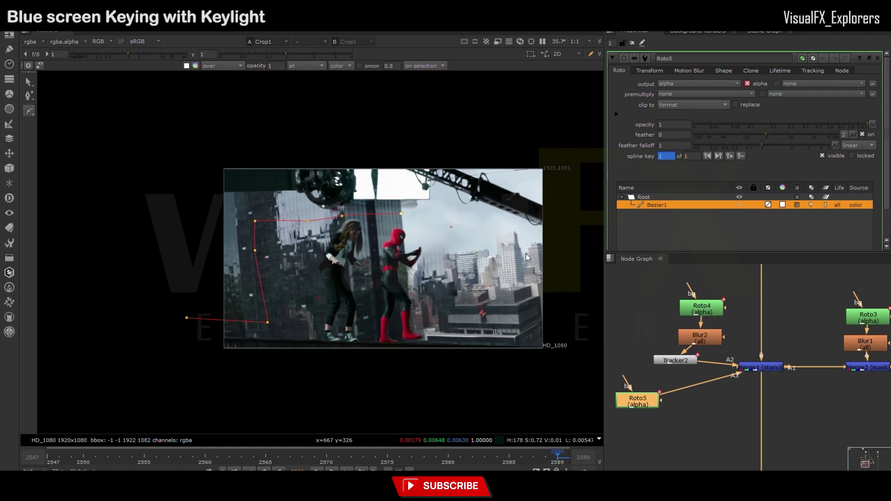
{"action": "left_click", "coordinate": [186, 317]}
{"action": "key", "text": "Return"}
{"action": "left_click", "coordinate": [53, 459]}
{"action": "left_click_drag", "start_coordinate": [206, 312], "coordinate": [205, 293]}
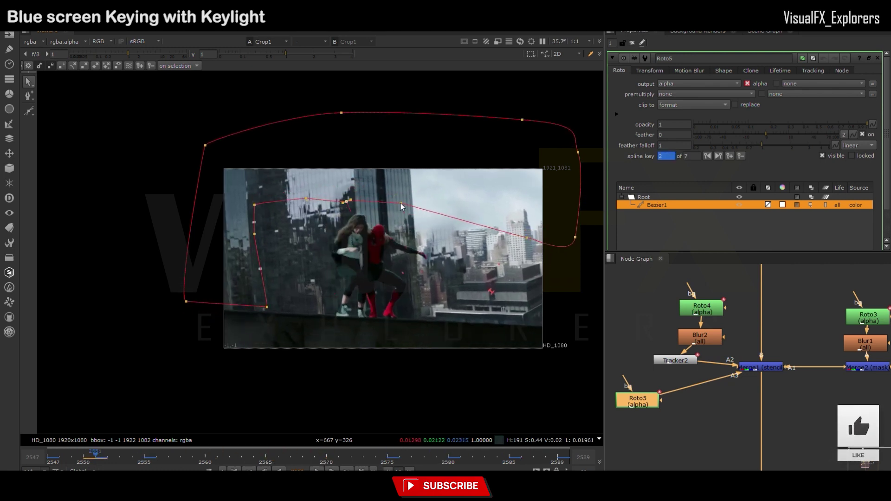
{"action": "left_click_drag", "start_coordinate": [86, 462], "coordinate": [229, 458]}
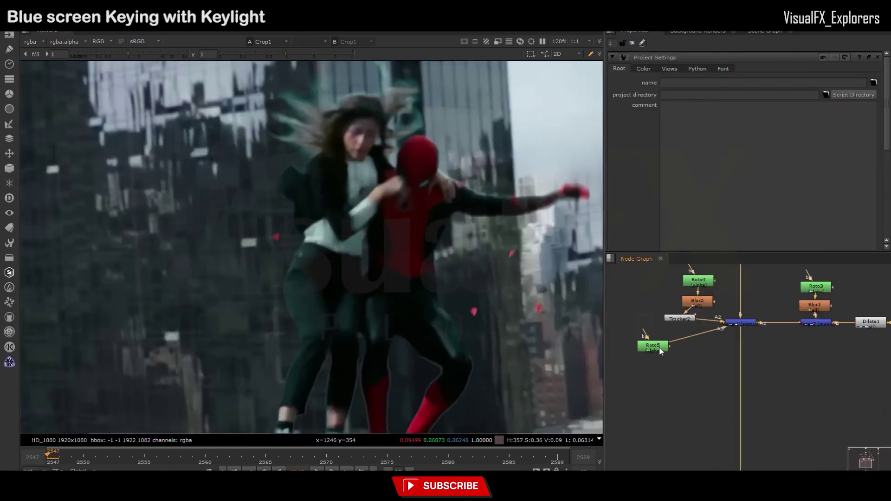
- Move Roto5's Ellipse1 onto the dancer and key its position frame by frame up to 2555
{"action": "double_click", "coordinate": [659, 347]}
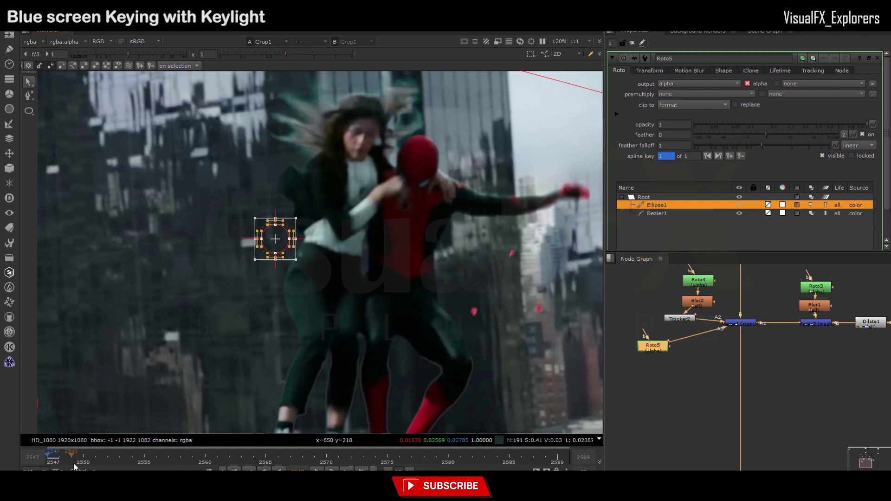
{"action": "left_click_drag", "start_coordinate": [73, 462], "coordinate": [95, 457]}
{"action": "left_click_drag", "start_coordinate": [162, 254], "coordinate": [242, 303]}
{"action": "key", "text": "Right"}
{"action": "mouse_move", "coordinate": [159, 252]}
{"action": "left_mouse_down"}
{"action": "mouse_move", "coordinate": [241, 297]}
{"action": "mouse_move", "coordinate": [249, 346]}
{"action": "mouse_move", "coordinate": [258, 346]}
{"action": "mouse_move", "coordinate": [259, 320]}
{"action": "mouse_move", "coordinate": [234, 314]}
{"action": "left_mouse_up"}
{"action": "key", "text": "Right"}
{"action": "key", "text": "Right"}
{"action": "key", "text": "Right"}
{"action": "key", "text": "Right"}
{"action": "key", "text": "Right"}
{"action": "key", "text": "Right"}
{"action": "key", "text": "Right"}
{"action": "key", "text": "Right"}
{"action": "key", "text": "Right"}
{"action": "key", "text": "Right"}
{"action": "key", "text": "Right"}
{"action": "key", "text": "Right"}
{"action": "mouse_move", "coordinate": [205, 354]}
{"action": "left_mouse_down"}
{"action": "mouse_move", "coordinate": [230, 345]}
{"action": "mouse_move", "coordinate": [230, 357]}
{"action": "left_mouse_up"}
{"action": "key", "text": "Right"}
{"action": "key", "text": "Right"}
{"action": "key", "text": "Right"}
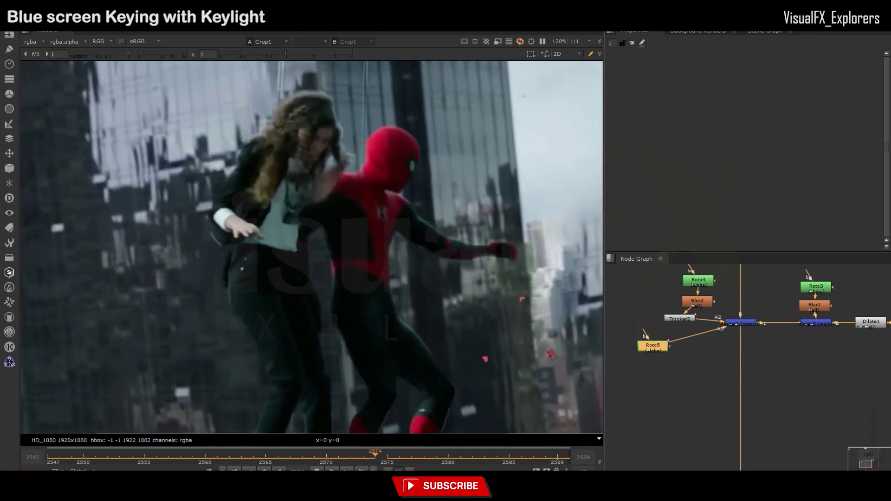
- Adjust a tangent of Roto4's Bezier2 beside the arm at frame 2550
{"action": "left_click", "coordinate": [263, 452]}
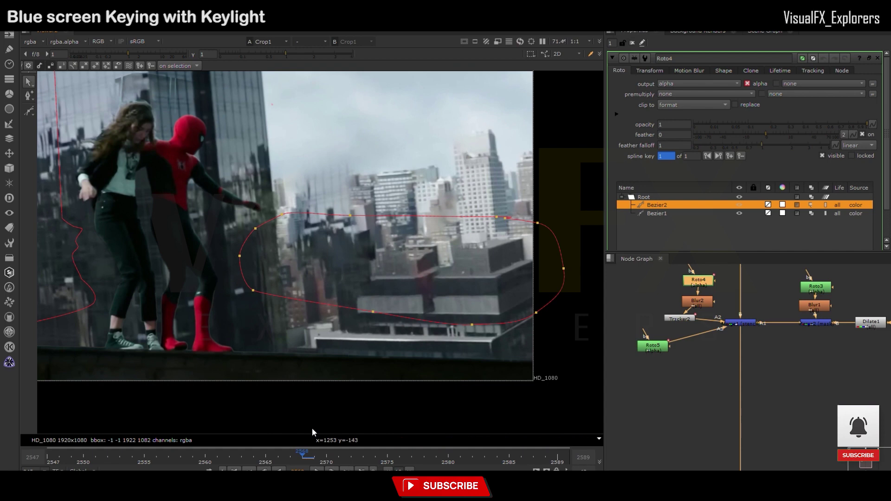
{"action": "left_click", "coordinate": [94, 460]}
{"action": "left_click_drag", "start_coordinate": [243, 226], "coordinate": [249, 230]}
- Reshape Roto4's Bezier2 at frames 2560 and 2570 to follow the skyline
{"action": "left_click", "coordinate": [145, 460]}
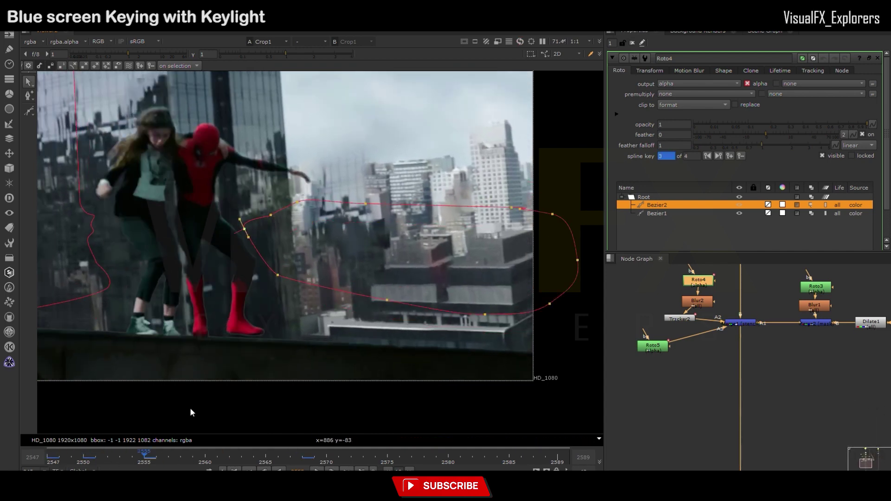
{"action": "left_click", "coordinate": [204, 461]}
{"action": "left_click_drag", "start_coordinate": [277, 275], "coordinate": [261, 275]}
{"action": "left_click", "coordinate": [265, 459]}
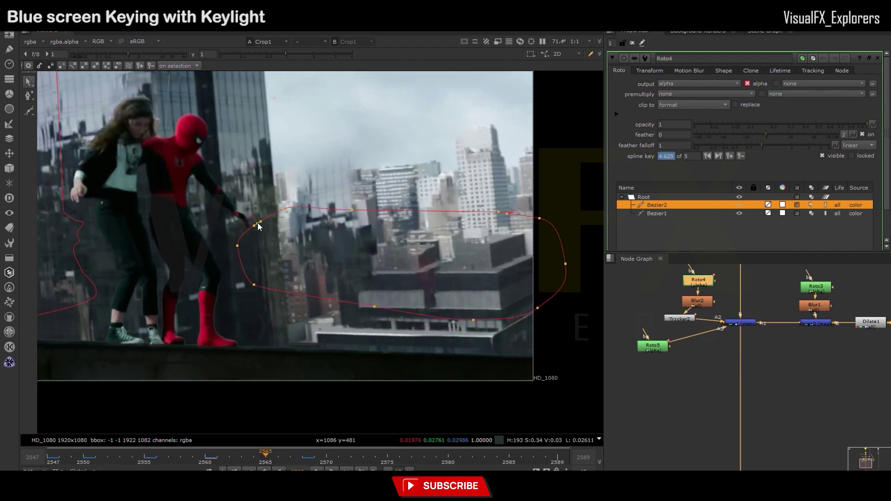
{"action": "left_click", "coordinate": [326, 459]}
{"action": "left_click_drag", "start_coordinate": [263, 235], "coordinate": [271, 226]}
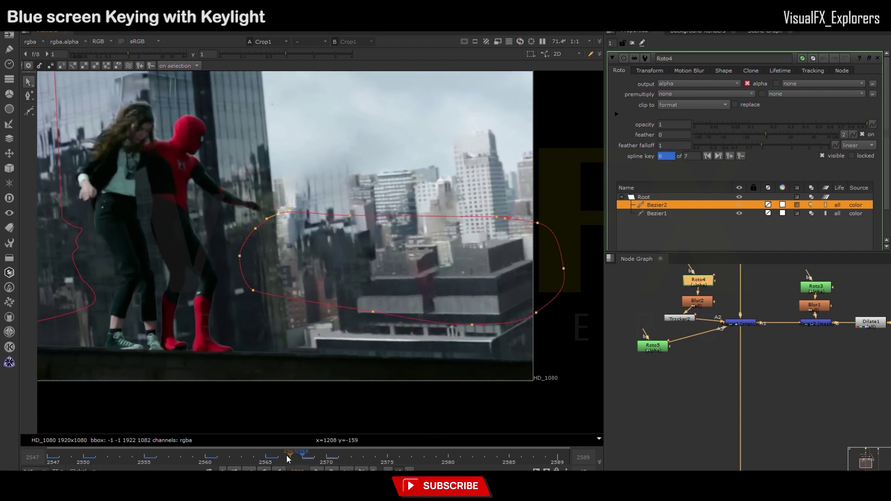
- Key Bezier2 on earlier frames back to 2548, moving a point onto Spider-Man's hand
{"action": "left_click", "coordinate": [133, 461]}
{"action": "left_click", "coordinate": [119, 459]}
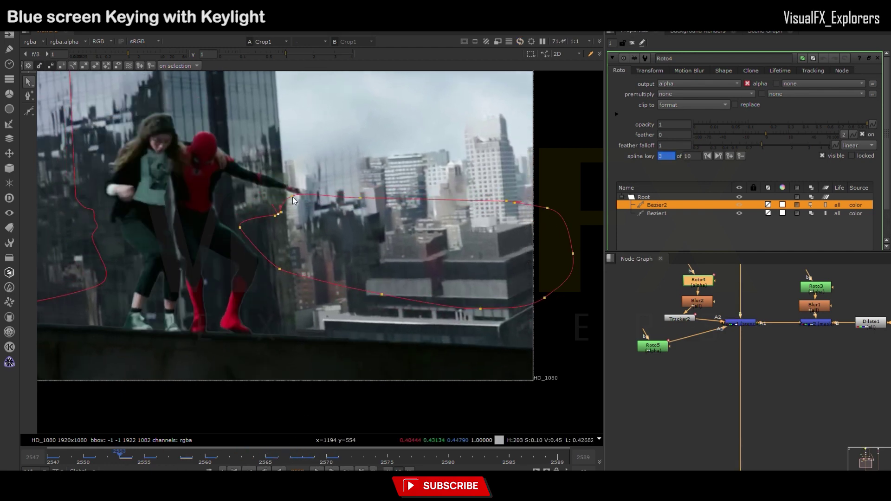
{"action": "key", "text": "Left"}
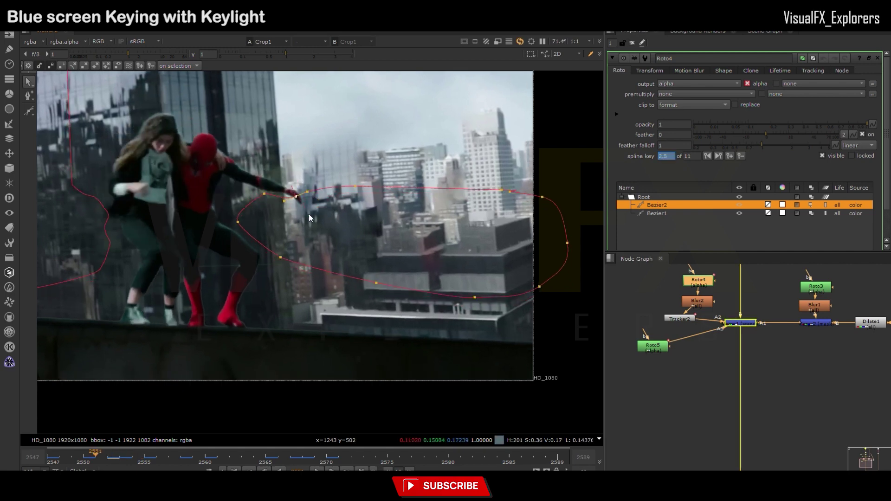
{"action": "left_click_drag", "start_coordinate": [295, 196], "coordinate": [309, 218]}
{"action": "key", "text": "Left"}
{"action": "key", "text": "Left"}
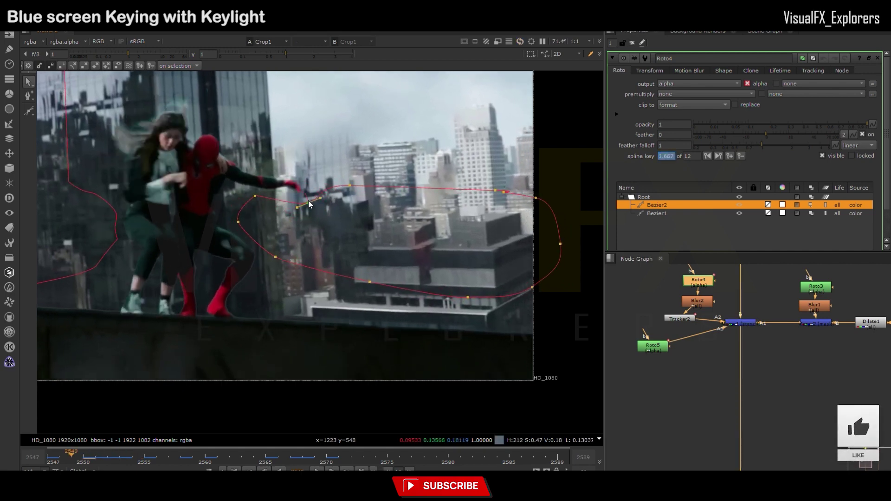
{"action": "key", "text": "Left"}
{"action": "left_click_drag", "start_coordinate": [280, 258], "coordinate": [273, 260]}
- Step forward frame by frame, repositioning Bezier2's points to follow the motion
{"action": "key", "text": "Right"}
{"action": "key", "text": "Right"}
{"action": "key", "text": "Right"}
{"action": "key", "text": "Right"}
{"action": "key", "text": "Right"}
{"action": "key", "text": "Right"}
{"action": "key", "text": "Right"}
{"action": "key", "text": "Right"}
{"action": "key", "text": "Right"}
{"action": "key", "text": "Right"}
{"action": "key", "text": "Right"}
{"action": "key", "text": "Right"}
{"action": "key", "text": "Right"}
{"action": "key", "text": "Right"}
{"action": "key", "text": "Right"}
{"action": "key", "text": "Right"}
{"action": "key", "text": "Right"}
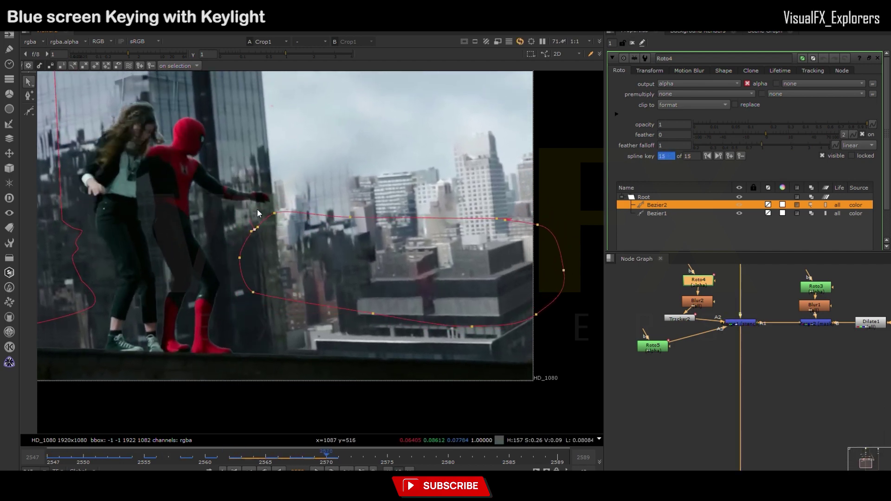
{"action": "key", "text": "Right"}
{"action": "key", "text": "Right"}
{"action": "key", "text": "Right"}
{"action": "key", "text": "Right"}
{"action": "key", "text": "Right"}
{"action": "key", "text": "Right"}
{"action": "key", "text": "Right"}
{"action": "key", "text": "Right"}
{"action": "key", "text": "Right"}
{"action": "key", "text": "Right"}
{"action": "left_click_drag", "start_coordinate": [249, 261], "coordinate": [262, 244]}
{"action": "key", "text": "Right"}
{"action": "key", "text": "Right"}
{"action": "key", "text": "Right"}
{"action": "key", "text": "Right"}
{"action": "left_click_drag", "start_coordinate": [281, 297], "coordinate": [290, 304]}
{"action": "key", "text": "Right"}
{"action": "key", "text": "Right"}
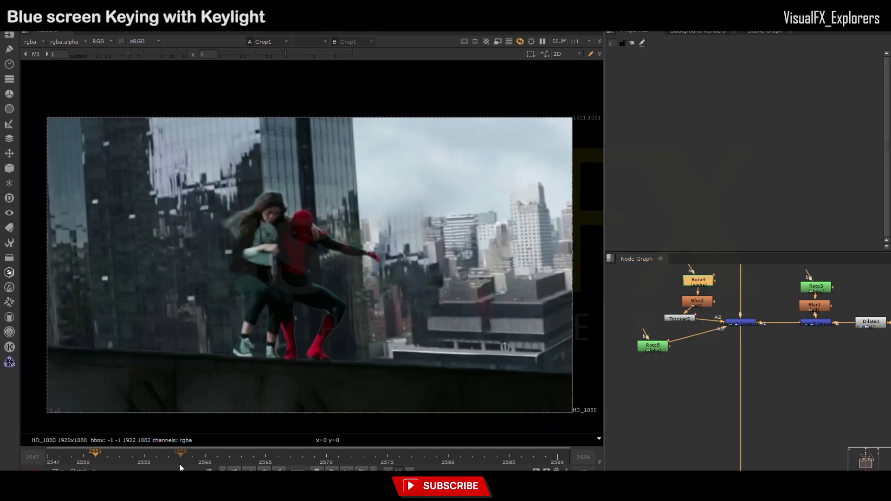
- Scrub through the shot to review the matte, ending near frame 2578
{"action": "left_click_drag", "start_coordinate": [181, 466], "coordinate": [303, 455]}
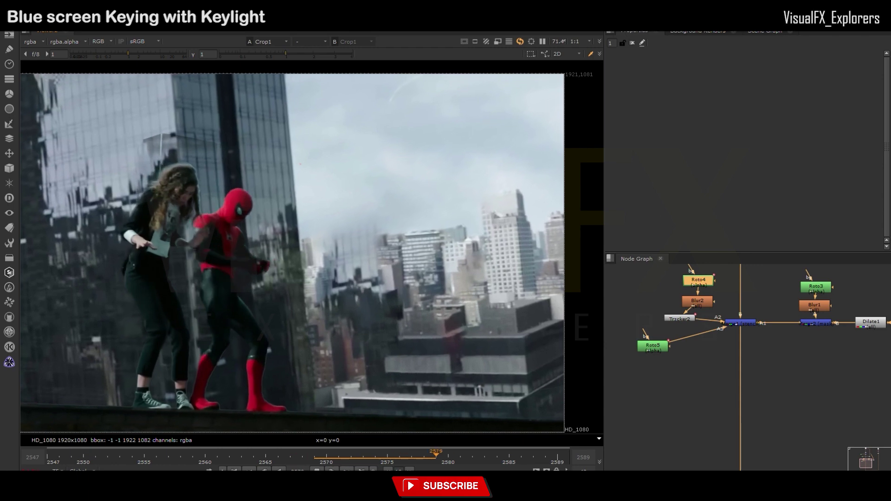
{"action": "left_click_drag", "start_coordinate": [302, 457], "coordinate": [508, 457]}
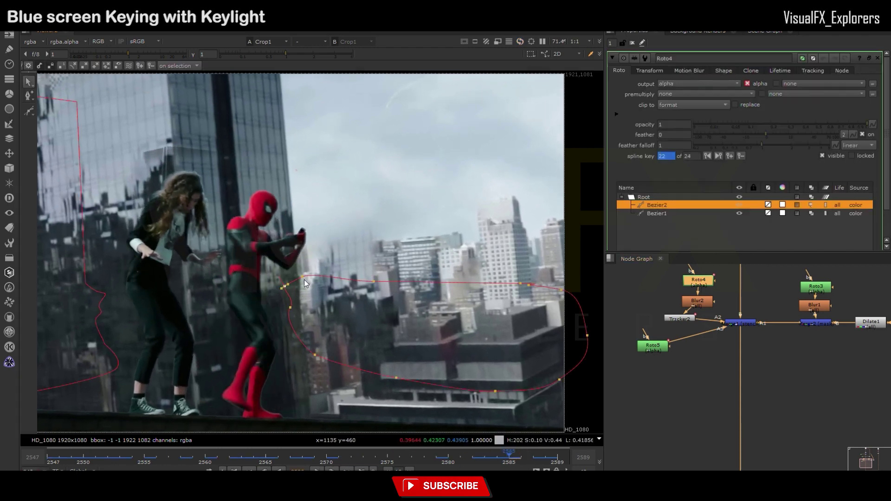
{"action": "left_click_drag", "start_coordinate": [520, 459], "coordinate": [427, 455]}
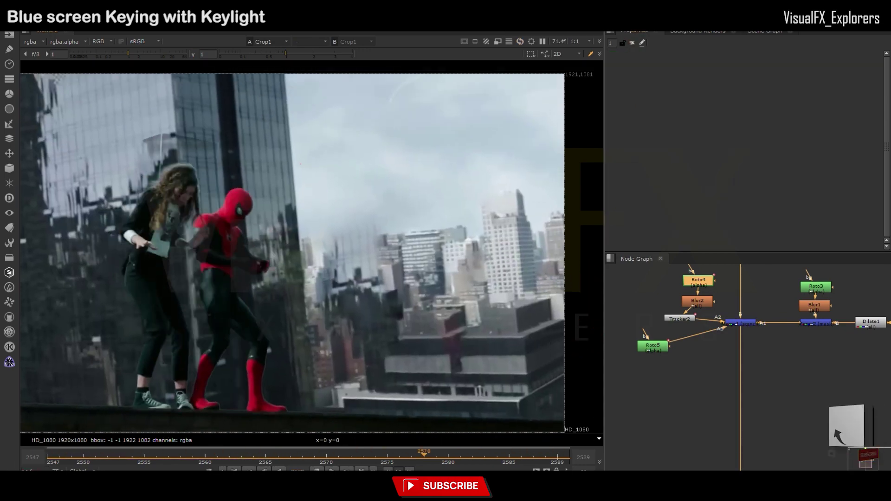
- Open Roto5 at frame 2552 and draw Bezier3 beside the dancer's leg
{"action": "left_click", "coordinate": [58, 459]}
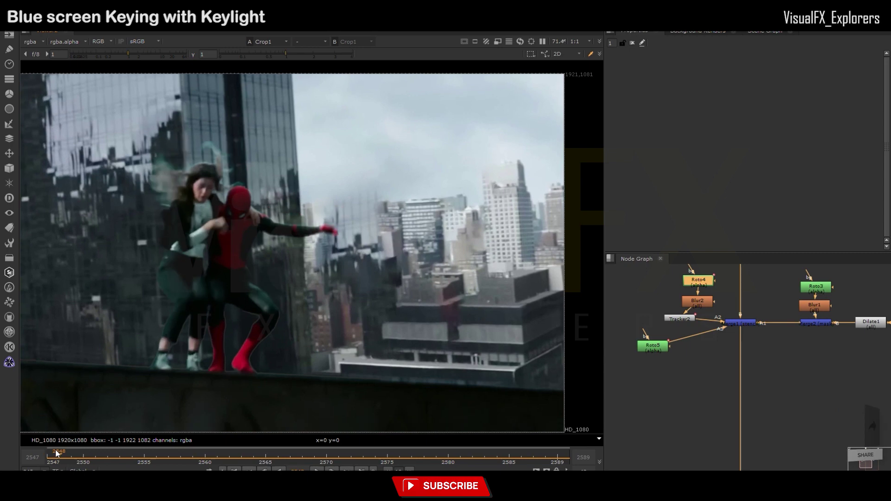
{"action": "left_click_drag", "start_coordinate": [58, 458], "coordinate": [98, 457]}
{"action": "scroll", "coordinate": [335, 320], "scroll_direction": "up", "scroll_amount": 4}
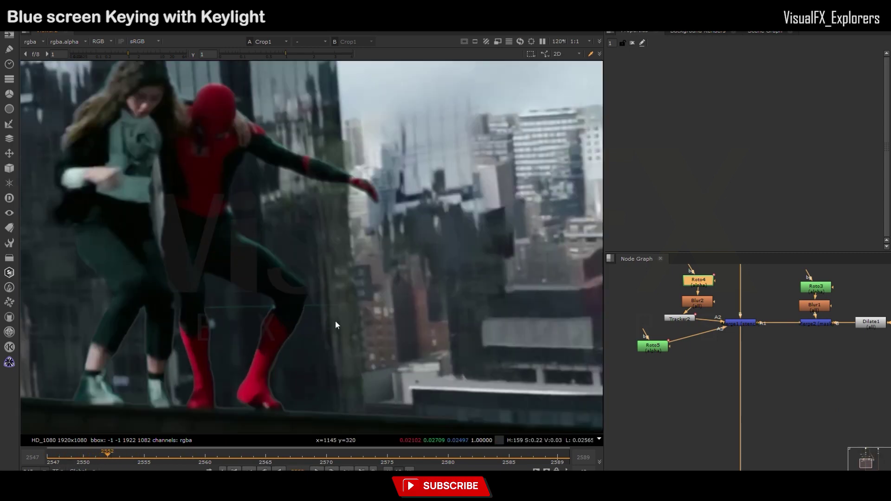
{"action": "double_click", "coordinate": [655, 346]}
{"action": "left_click", "coordinate": [498, 289]}
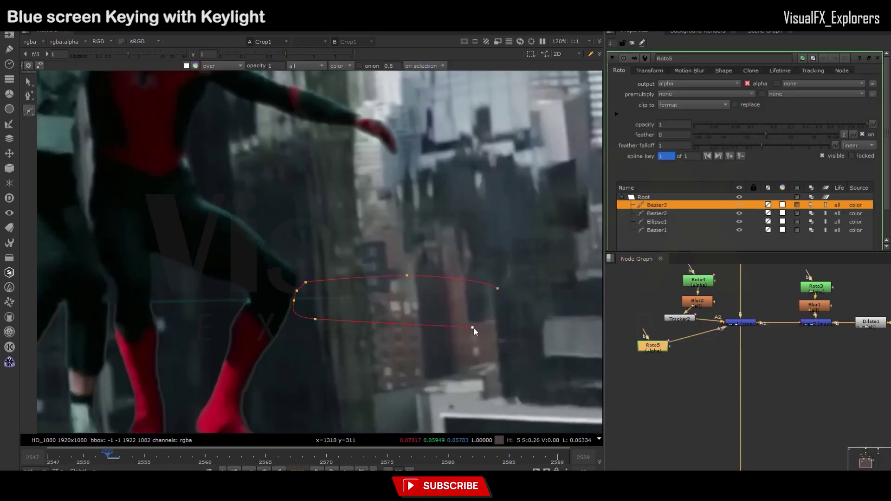
{"action": "scroll", "coordinate": [301, 305], "scroll_direction": "up", "scroll_amount": 2}
{"action": "key", "text": "Return"}
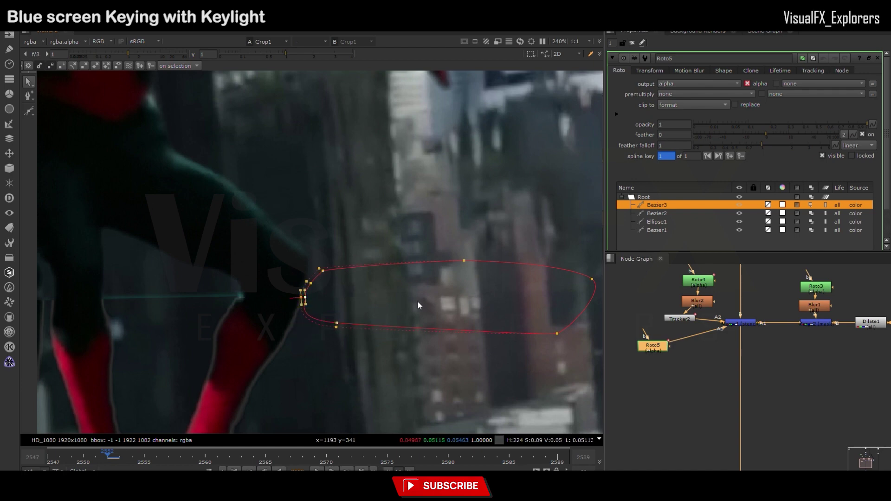
- Key Bezier3 on neighbouring frames by repositioning it, then return to the first frame
{"action": "key", "text": "Left"}
{"action": "mouse_move", "coordinate": [393, 318]}
{"action": "left_mouse_down"}
{"action": "mouse_move", "coordinate": [378, 299]}
{"action": "mouse_move", "coordinate": [366, 322]}
{"action": "mouse_move", "coordinate": [389, 341]}
{"action": "mouse_move", "coordinate": [378, 347]}
{"action": "left_mouse_up"}
{"action": "key", "text": "Left"}
{"action": "key", "text": "Right"}
{"action": "key", "text": "Right"}
{"action": "scroll", "coordinate": [409, 334], "scroll_direction": "down", "scroll_amount": 3}
{"action": "scroll", "coordinate": [409, 334], "scroll_direction": "up", "scroll_amount": 2}
{"action": "key", "text": "Right"}
{"action": "key", "text": "Right"}
{"action": "scroll", "coordinate": [377, 347], "scroll_direction": "down", "scroll_amount": 1}
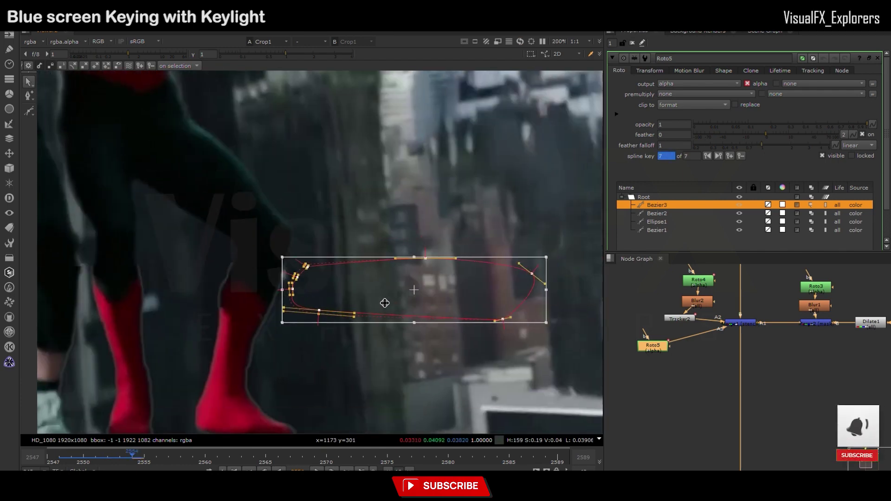
{"action": "scroll", "coordinate": [408, 408], "scroll_direction": "down", "scroll_amount": 4}
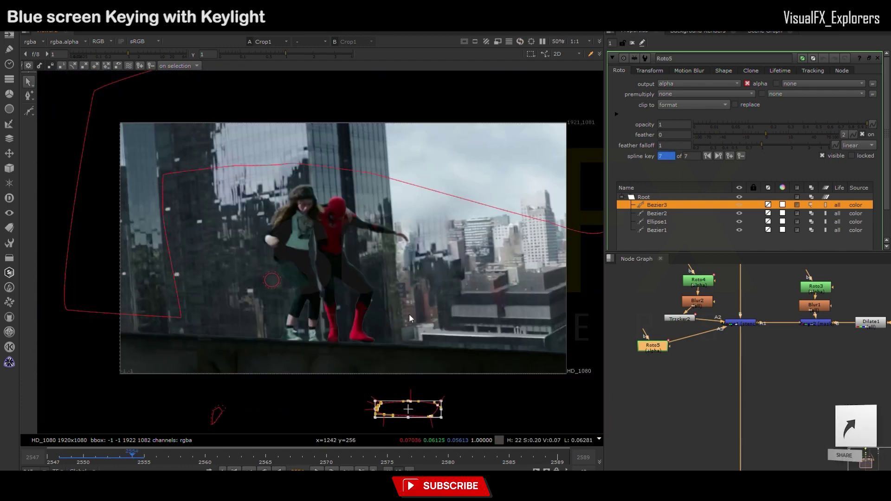
{"action": "scroll", "coordinate": [408, 314], "scroll_direction": "up", "scroll_amount": 2}
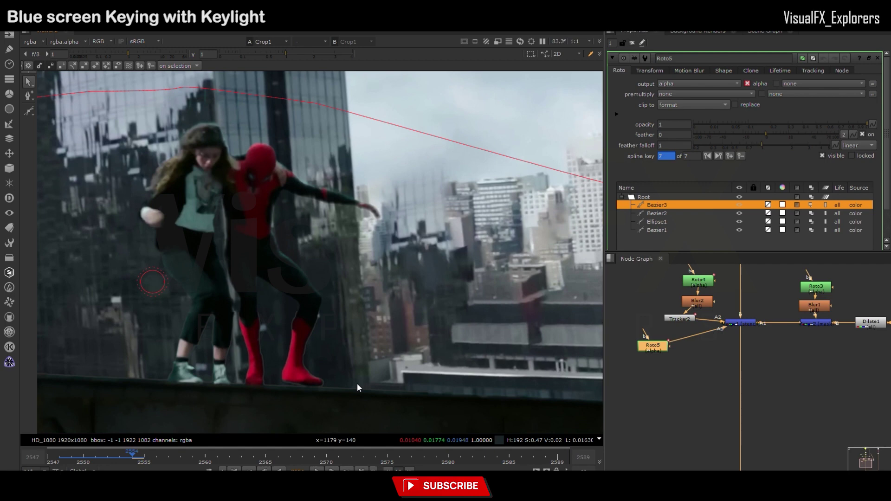
{"action": "key", "text": "Home"}
{"action": "scroll", "coordinate": [324, 301], "scroll_direction": "up", "scroll_amount": 1}
{"action": "scroll", "coordinate": [307, 288], "scroll_direction": "up", "scroll_amount": 1}
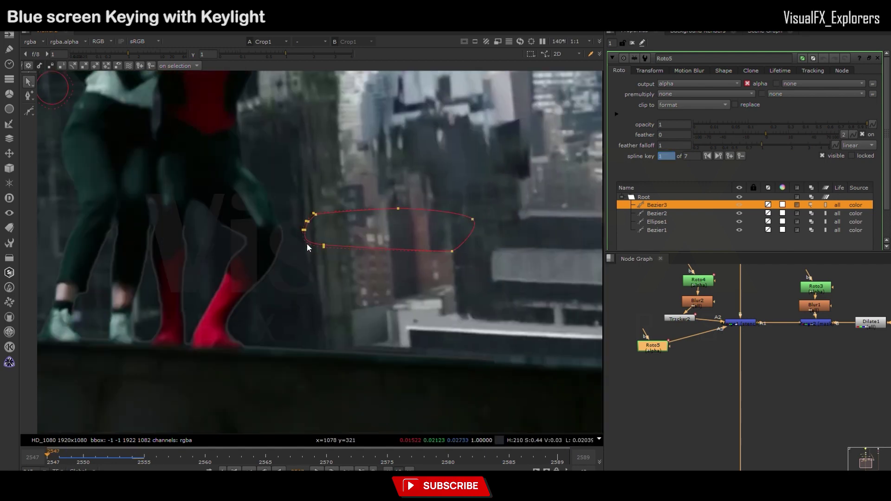
- Draw Bezier4 near the dancers' legs at frame 2557
{"action": "left_click_drag", "start_coordinate": [145, 461], "coordinate": [168, 459]}
{"action": "key", "text": "v"}
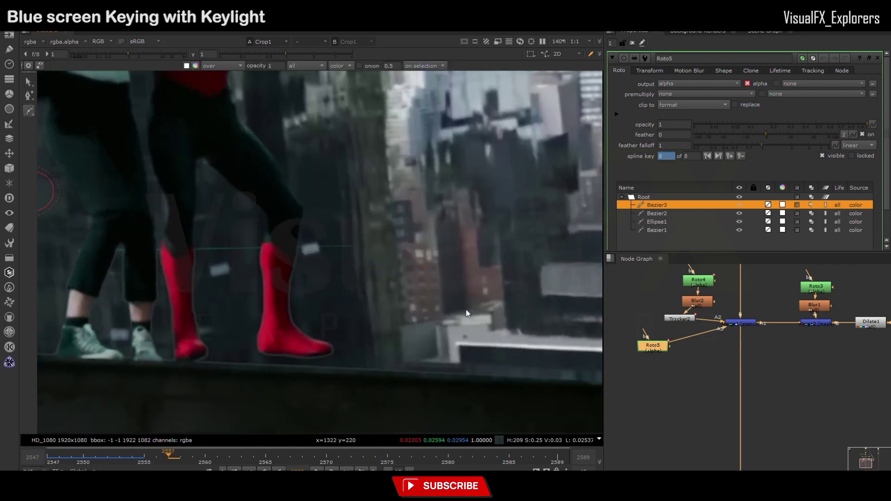
{"action": "key", "text": "Return"}
{"action": "scroll", "coordinate": [291, 246], "scroll_direction": "up", "scroll_amount": 3}
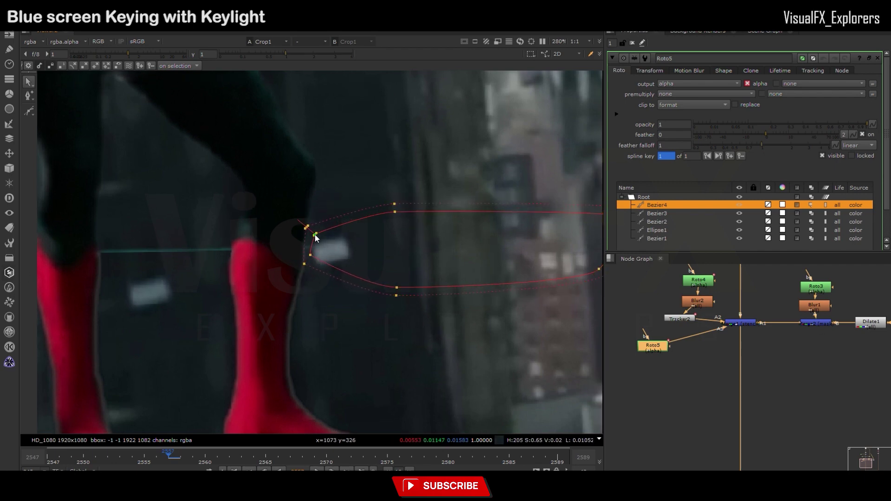
{"action": "scroll", "coordinate": [372, 401], "scroll_direction": "down", "scroll_amount": 3}
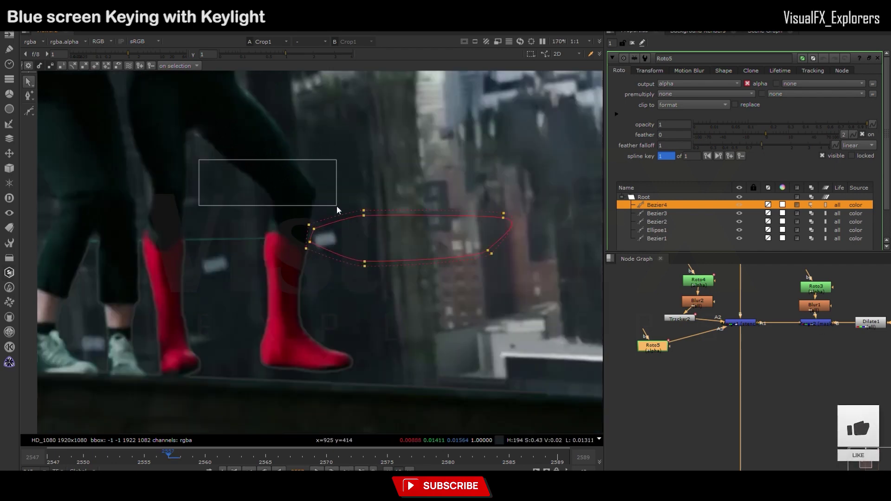
{"action": "scroll", "coordinate": [372, 400], "scroll_direction": "down", "scroll_amount": 3}
- Draw and close Bezier5 near the legs, keying it on adjacent frames
{"action": "key", "text": "Right"}
{"action": "scroll", "coordinate": [441, 242], "scroll_direction": "up", "scroll_amount": 2}
{"action": "scroll", "coordinate": [441, 242], "scroll_direction": "up", "scroll_amount": 3}
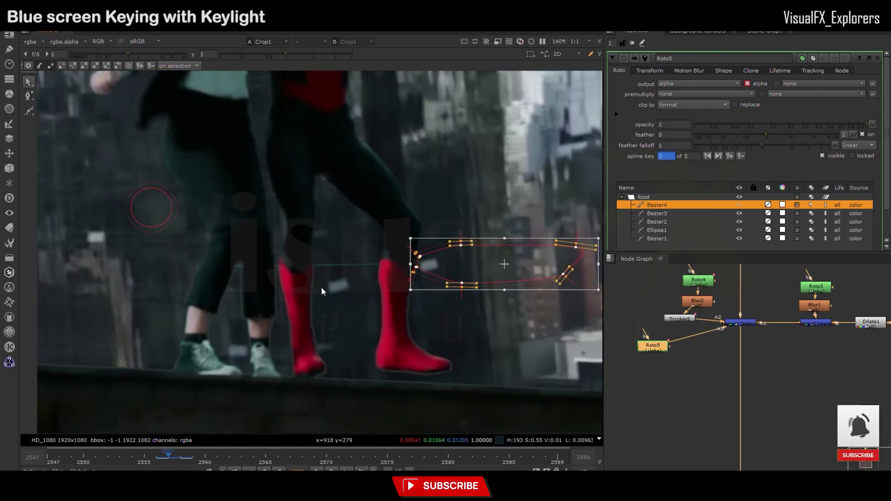
{"action": "key", "text": "Left"}
{"action": "key", "text": "v"}
{"action": "scroll", "coordinate": [298, 231], "scroll_direction": "up", "scroll_amount": 4}
{"action": "key", "text": "Return"}
{"action": "left_click", "coordinate": [303, 262]}
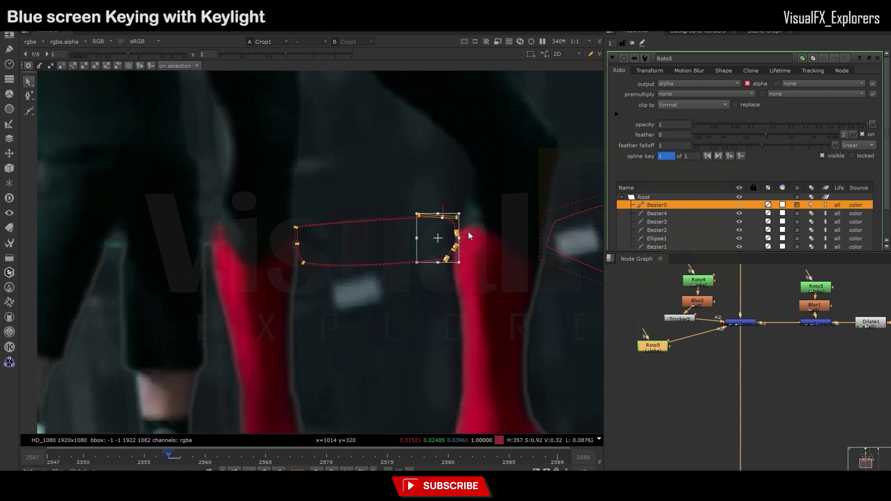
{"action": "scroll", "coordinate": [468, 235], "scroll_direction": "down", "scroll_amount": 3}
{"action": "scroll", "coordinate": [469, 235], "scroll_direction": "down", "scroll_amount": 3}
{"action": "key", "text": "Right"}
{"action": "scroll", "coordinate": [328, 208], "scroll_direction": "up", "scroll_amount": 3}
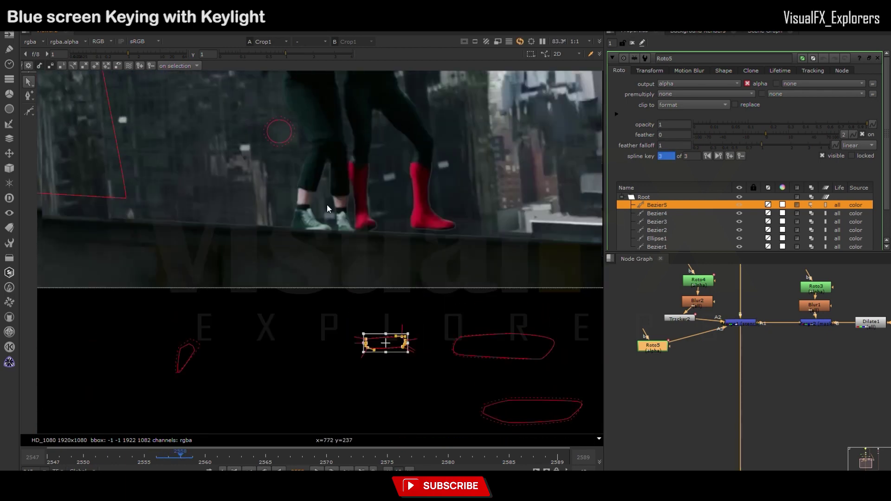
{"action": "scroll", "coordinate": [328, 208], "scroll_direction": "down", "scroll_amount": 2}
- Compare the Merge3 composite with the Crop1 output and scrub ahead through the shot
{"action": "key", "text": "1"}
{"action": "scroll", "coordinate": [707, 415], "scroll_direction": "down", "scroll_amount": 3}
{"action": "scroll", "coordinate": [707, 414], "scroll_direction": "up", "scroll_amount": 3}
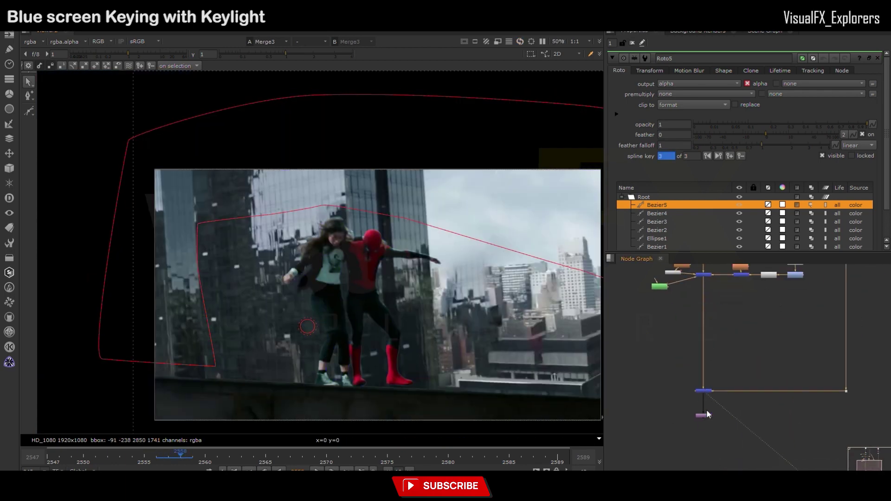
{"action": "key", "text": "1"}
{"action": "scroll", "coordinate": [324, 235], "scroll_direction": "up", "scroll_amount": 4}
{"action": "left_click_drag", "start_coordinate": [207, 451], "coordinate": [557, 450]}
{"action": "scroll", "coordinate": [268, 328], "scroll_direction": "up", "scroll_amount": 3}
{"action": "scroll", "coordinate": [362, 333], "scroll_direction": "down", "scroll_amount": 2}
{"action": "left_click", "coordinate": [29, 110]}
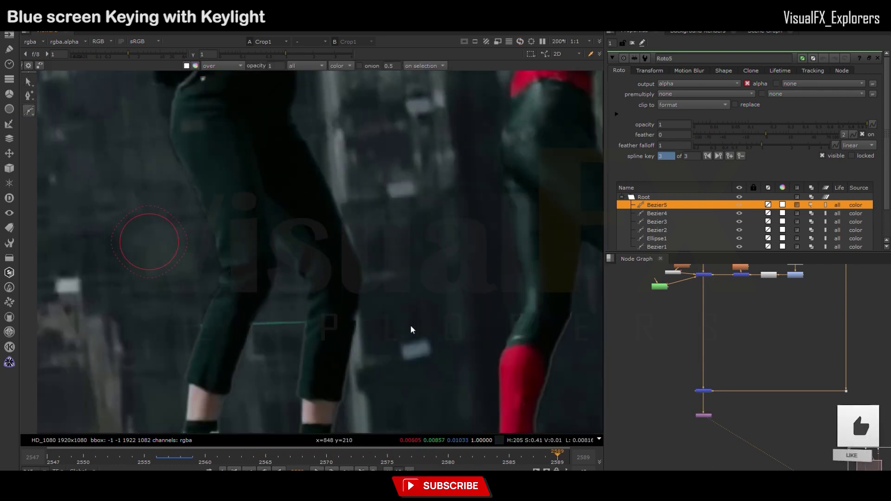
- Draw a new Bezier6 shape around the trouser hem in Roto5
{"action": "scroll", "coordinate": [408, 325], "scroll_direction": "up", "scroll_amount": 1}
{"action": "left_click", "coordinate": [352, 307]}
{"action": "left_click", "coordinate": [348, 330]}
{"action": "left_click", "coordinate": [520, 334]}
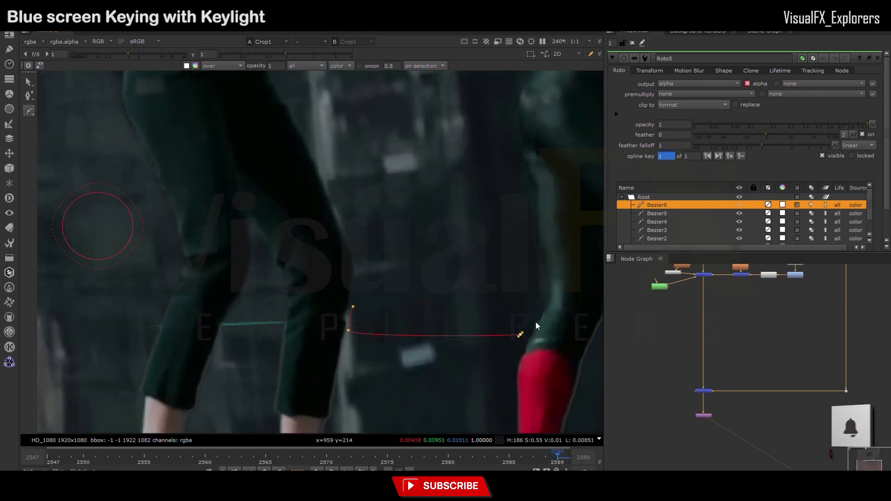
{"action": "left_click", "coordinate": [354, 306]}
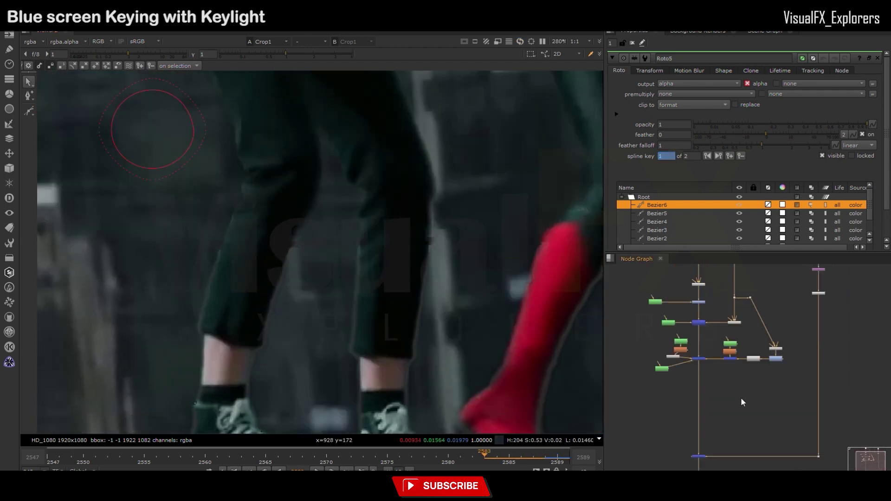
- Key all of the new shape's points from frame 2551 through frame 2553
{"action": "left_click", "coordinate": [709, 346]}
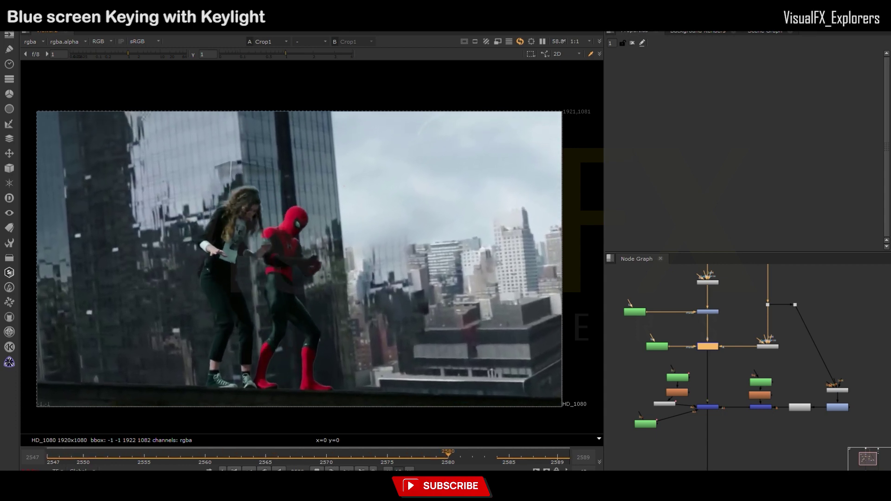
{"action": "left_click_drag", "start_coordinate": [235, 456], "coordinate": [92, 456]}
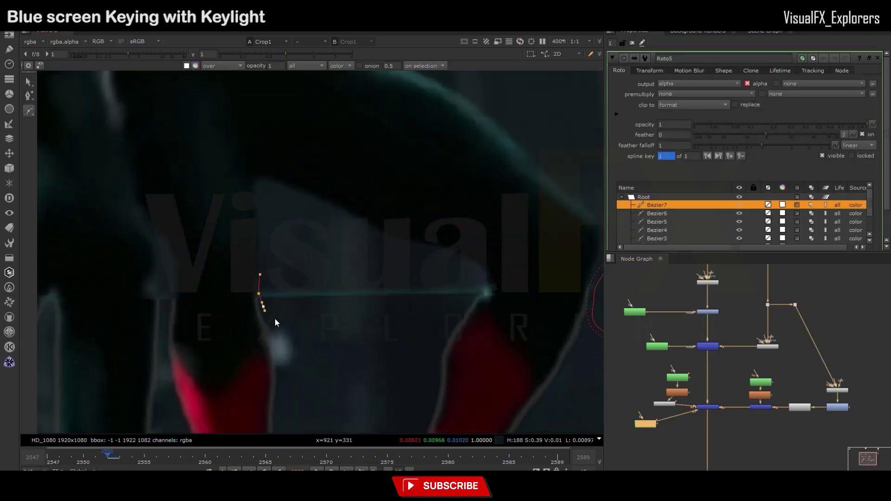
{"action": "left_click_drag", "start_coordinate": [211, 244], "coordinate": [540, 365]}
{"action": "scroll", "coordinate": [495, 299], "scroll_direction": "up", "scroll_amount": 3}
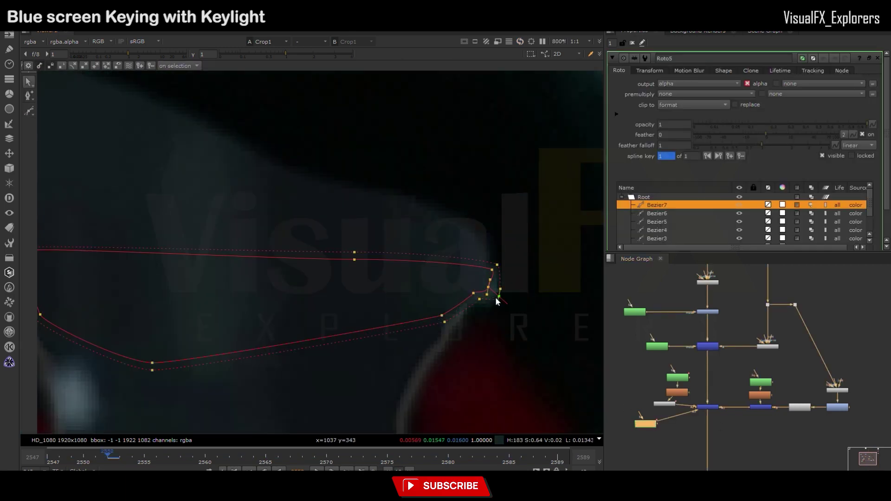
{"action": "scroll", "coordinate": [497, 266], "scroll_direction": "down", "scroll_amount": 3}
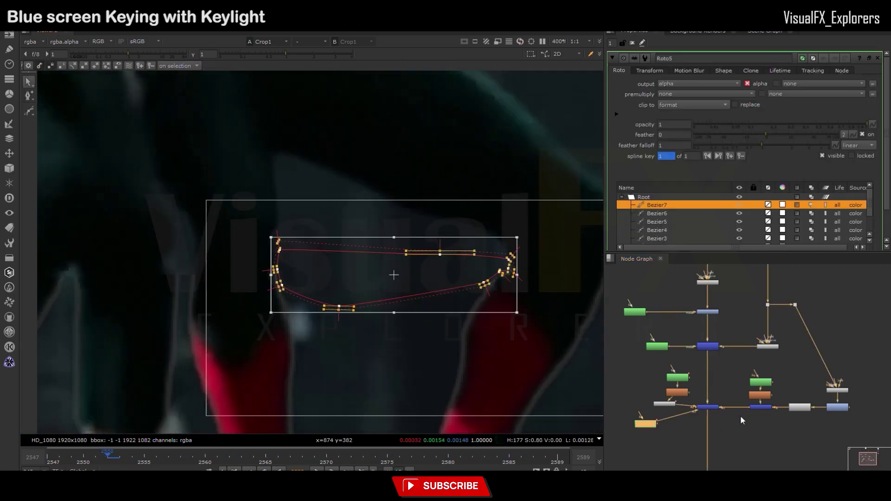
{"action": "scroll", "coordinate": [482, 322], "scroll_direction": "down", "scroll_amount": 5}
{"action": "scroll", "coordinate": [488, 321], "scroll_direction": "down", "scroll_amount": 3}
{"action": "key", "text": "alt+Right"}
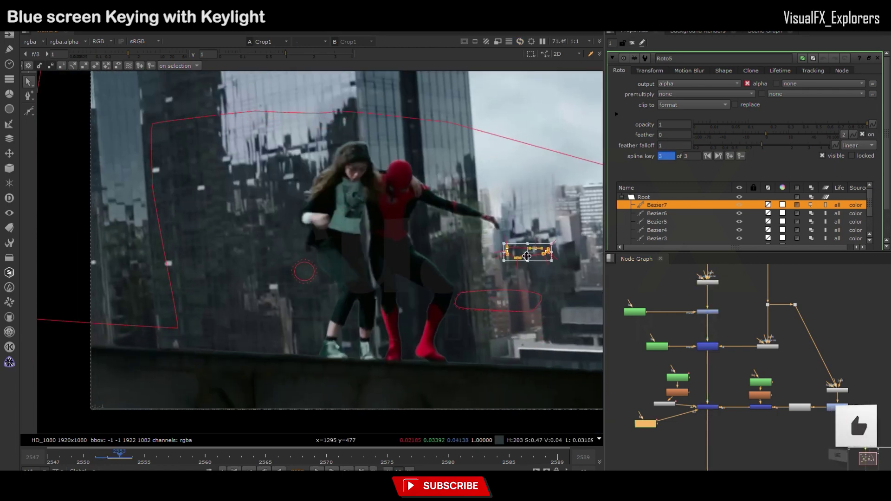
- View the Keylight1 output and bring up Roto4's properties and shapes
{"action": "scroll", "coordinate": [527, 255], "scroll_direction": "up", "scroll_amount": 5}
{"action": "scroll", "coordinate": [716, 372], "scroll_direction": "up", "scroll_amount": 3}
{"action": "key", "text": "1"}
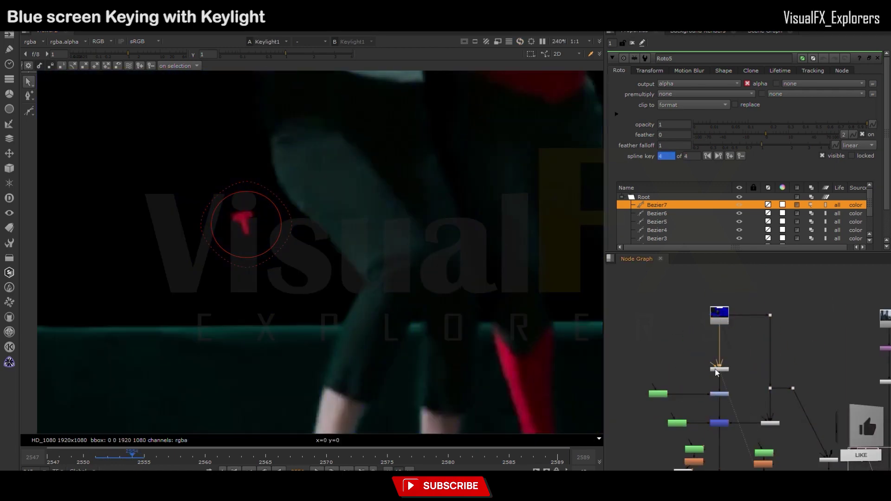
{"action": "scroll", "coordinate": [720, 397], "scroll_direction": "down", "scroll_amount": 3}
{"action": "double_click", "coordinate": [678, 340]}
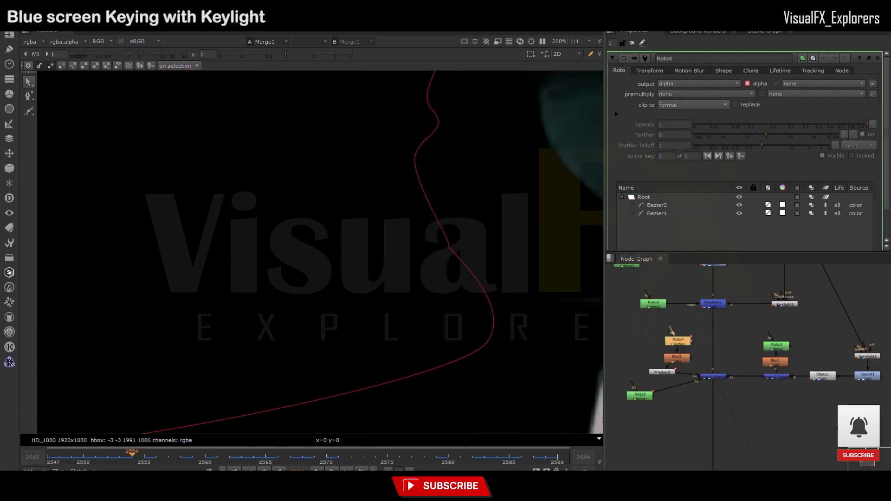
- Draw Bezier3 in Roto4 and key it across frames to follow the dancer
{"action": "left_click", "coordinate": [179, 199]}
{"action": "left_click", "coordinate": [328, 284]}
{"action": "left_click", "coordinate": [408, 238]}
{"action": "left_click", "coordinate": [179, 199]}
{"action": "mouse_move", "coordinate": [408, 242]}
{"action": "left_mouse_down"}
{"action": "mouse_move", "coordinate": [382, 254]}
{"action": "mouse_move", "coordinate": [388, 260]}
{"action": "left_mouse_up"}
{"action": "key", "text": "Right"}
{"action": "mouse_move", "coordinate": [354, 234]}
{"action": "left_mouse_down"}
{"action": "mouse_move", "coordinate": [328, 258]}
{"action": "mouse_move", "coordinate": [348, 260]}
{"action": "left_mouse_up"}
{"action": "key", "text": "Right"}
{"action": "key", "text": "Right"}
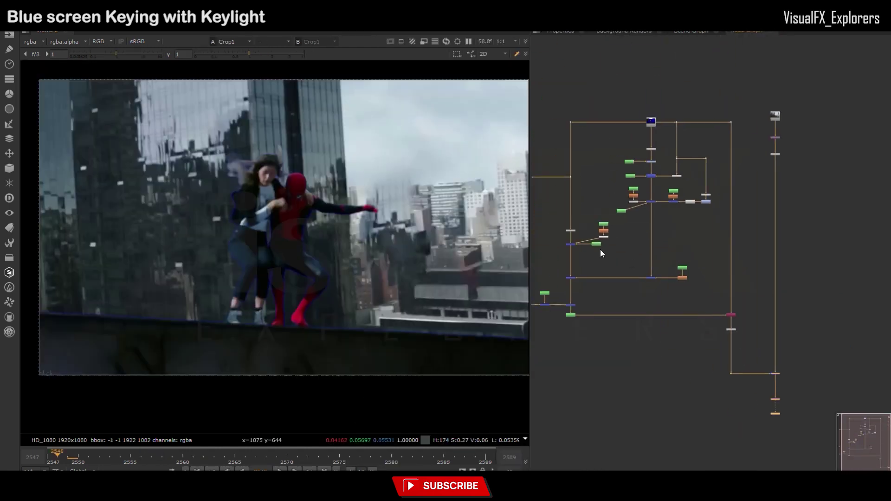
- Lower the despill fine tune value in DespillMadness1 and bring up the KillOutline settings
{"action": "scroll", "coordinate": [741, 251], "scroll_direction": "up", "scroll_amount": 5}
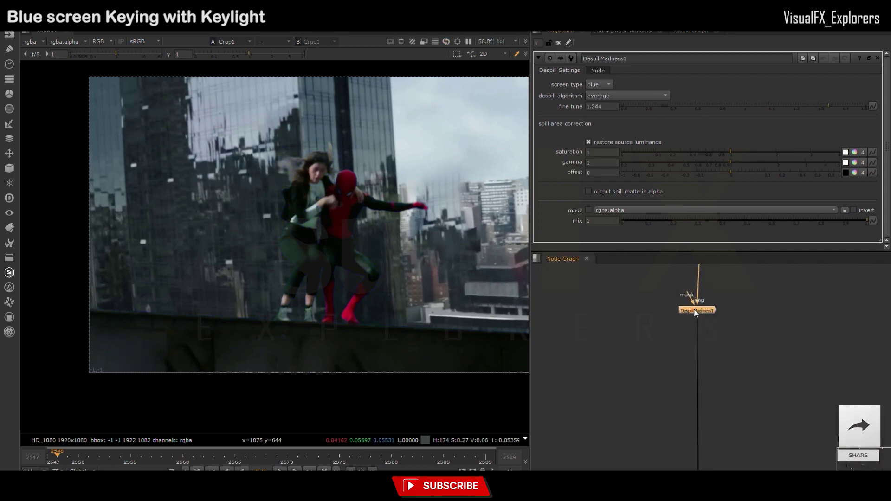
{"action": "key", "text": "s"}
{"action": "scroll", "coordinate": [631, 321], "scroll_direction": "down", "scroll_amount": 2}
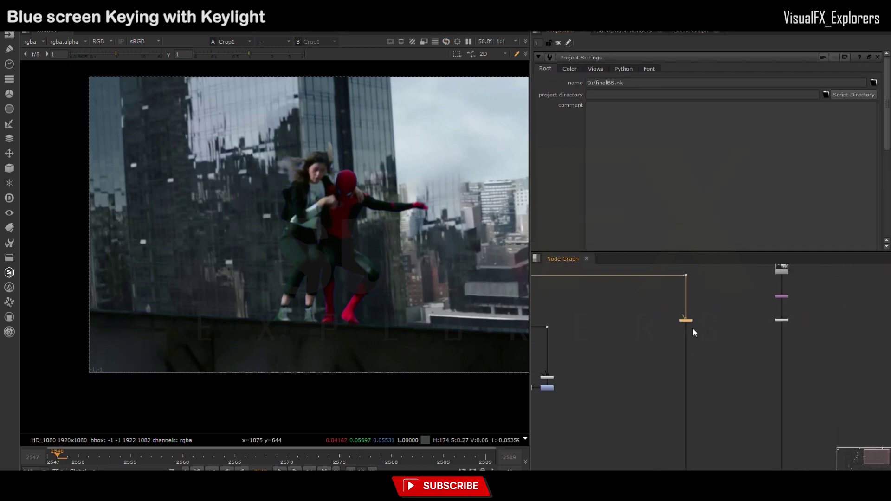
{"action": "left_click_drag", "start_coordinate": [786, 413], "coordinate": [786, 438]}
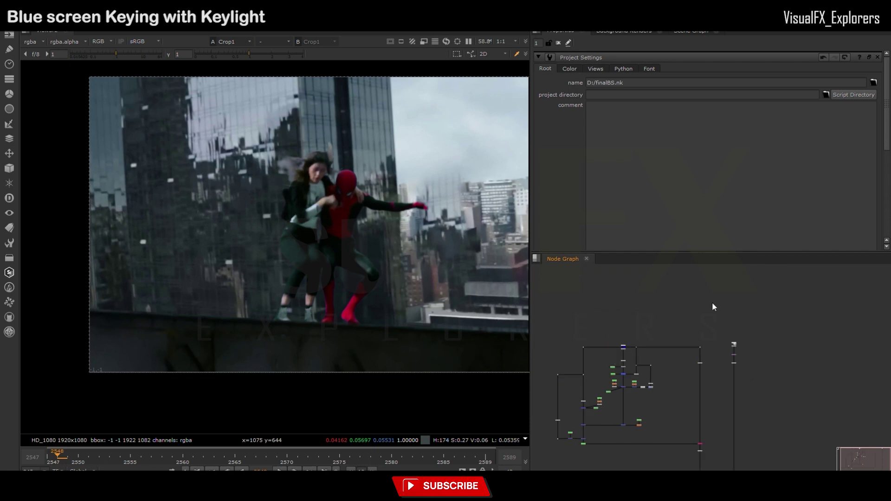
{"action": "scroll", "coordinate": [828, 354], "scroll_direction": "up", "scroll_amount": 2}
{"action": "scroll", "coordinate": [757, 339], "scroll_direction": "up", "scroll_amount": 5}
{"action": "double_click", "coordinate": [756, 335]}
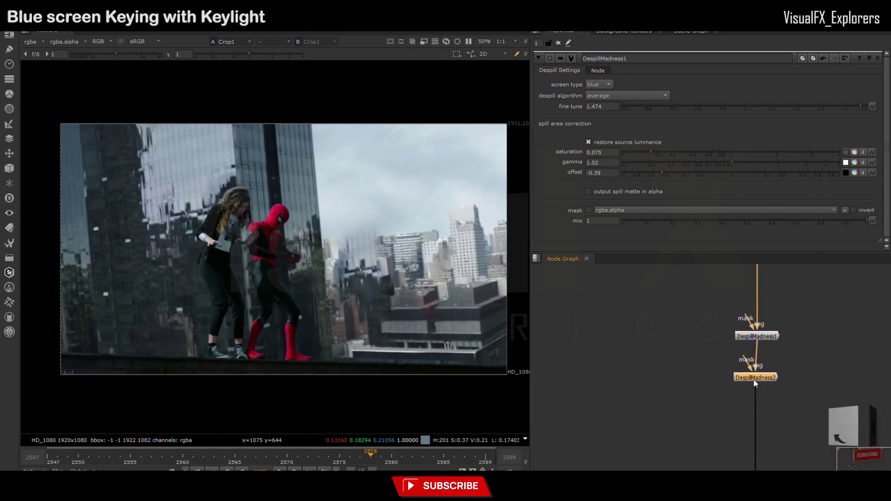
{"action": "left_click", "coordinate": [697, 108]}
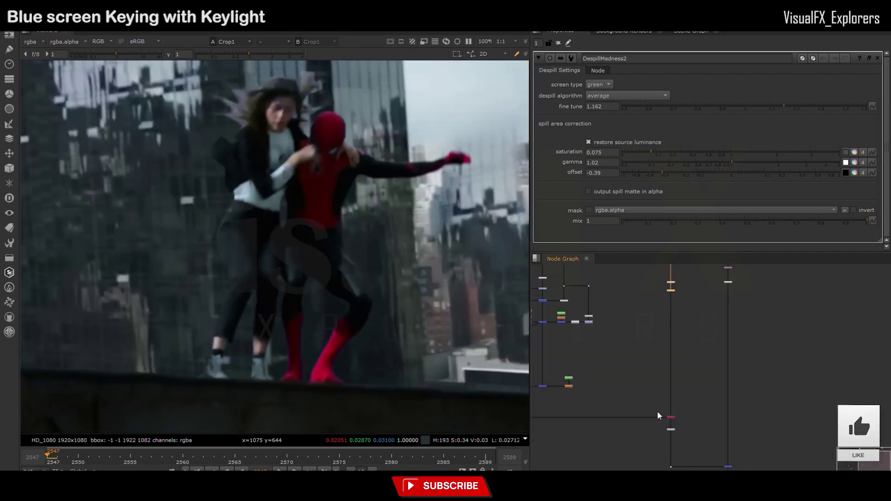
{"action": "double_click", "coordinate": [655, 367]}
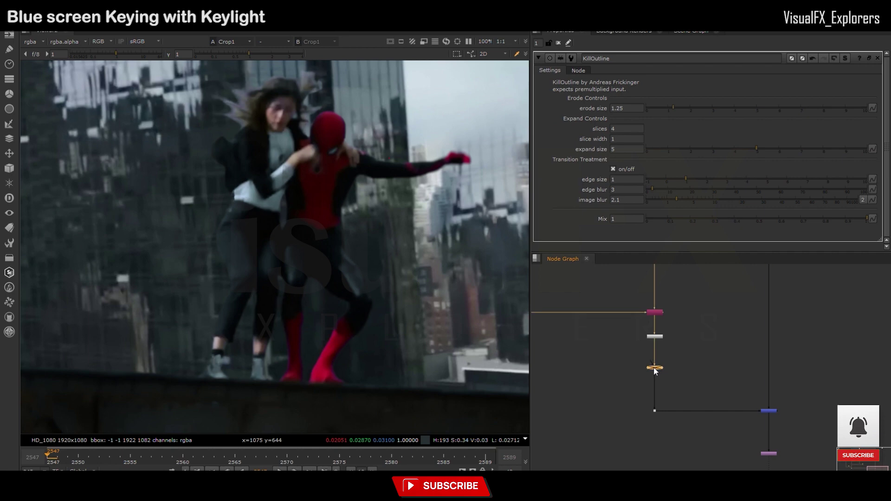
- Delete the KillOutline node and play back the composite to review it
{"action": "left_click", "coordinate": [658, 108]}
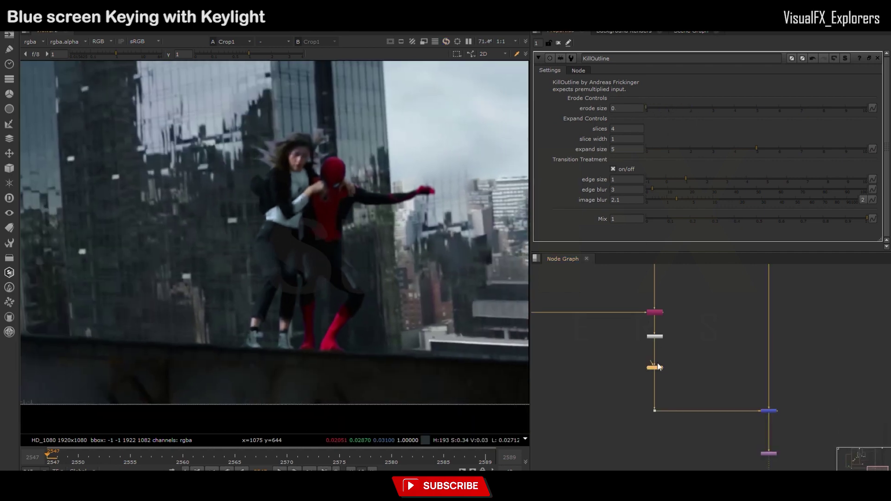
{"action": "key", "text": "Delete"}
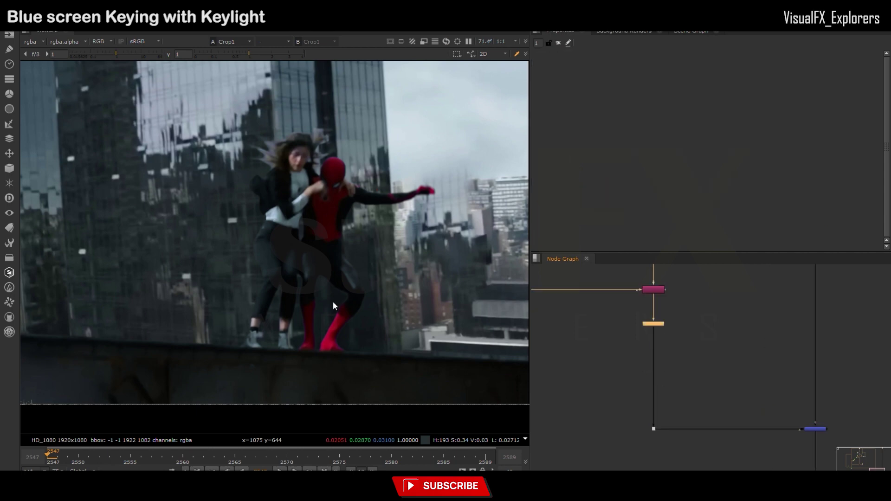
{"action": "left_click", "coordinate": [279, 471]}
{"action": "key", "text": "minus"}
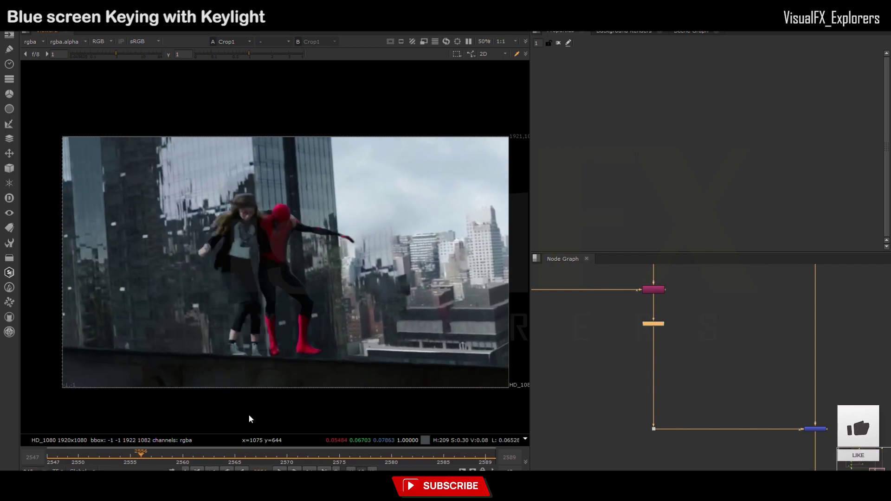
{"action": "scroll", "coordinate": [311, 345], "scroll_direction": "up", "scroll_amount": 3}
{"action": "scroll", "coordinate": [654, 323], "scroll_direction": "up", "scroll_amount": 2}
- Insert ColorSmear below Premult1 with Pre Contrast 0.087, Dilate Mask 2.5 and Blur Mask 6.6
{"action": "key", "text": "ctrl+v"}
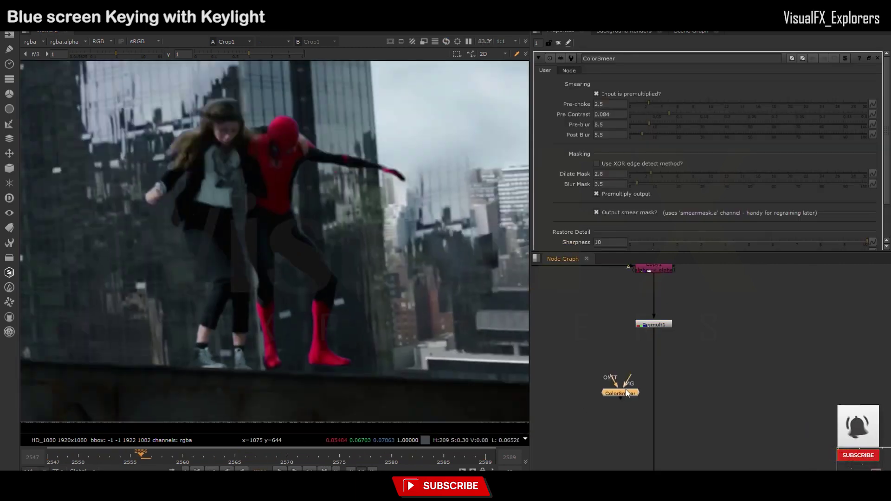
{"action": "left_click_drag", "start_coordinate": [626, 389], "coordinate": [656, 398]}
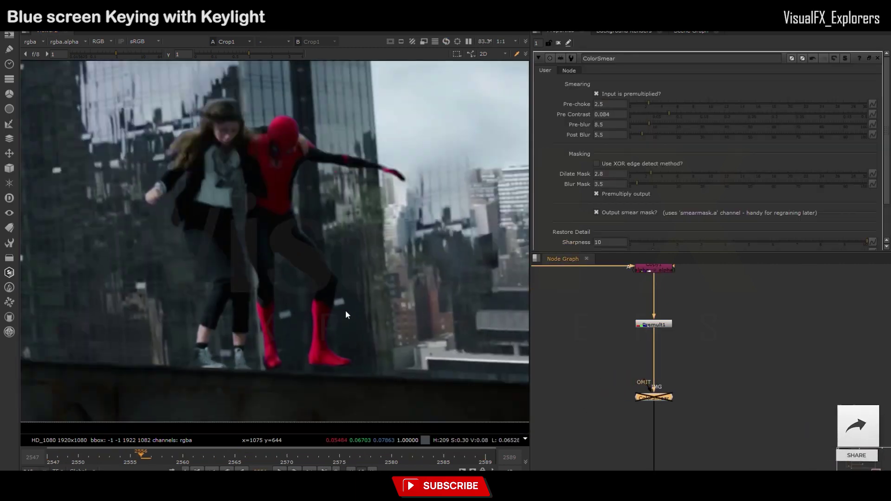
{"action": "scroll", "coordinate": [274, 333], "scroll_direction": "up", "scroll_amount": 8}
{"action": "scroll", "coordinate": [273, 333], "scroll_direction": "down", "scroll_amount": 3}
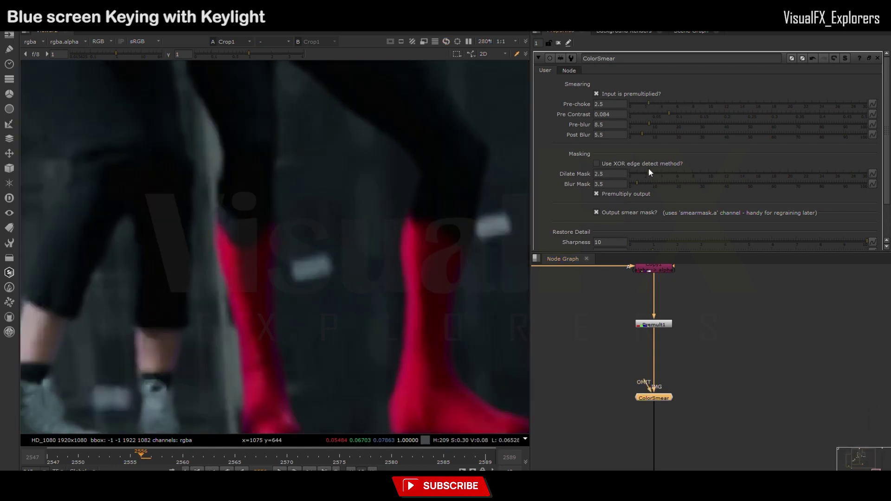
{"action": "left_click", "coordinate": [671, 114]}
{"action": "scroll", "coordinate": [337, 246], "scroll_direction": "down", "scroll_amount": 6}
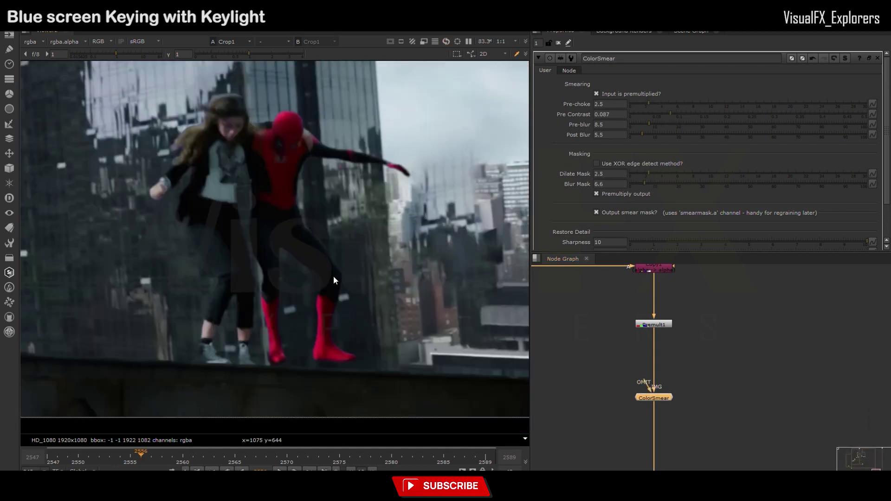
- Jump to the last frame and select the Blur5 node next to Roto9
{"action": "left_click_drag", "start_coordinate": [477, 459], "coordinate": [484, 459]}
{"action": "left_click_drag", "start_coordinate": [654, 339], "coordinate": [564, 338]}
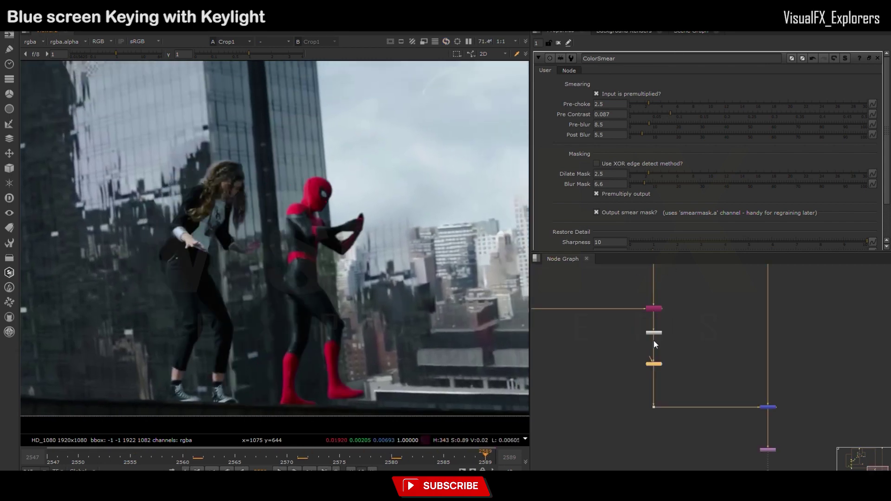
{"action": "left_click", "coordinate": [604, 347]}
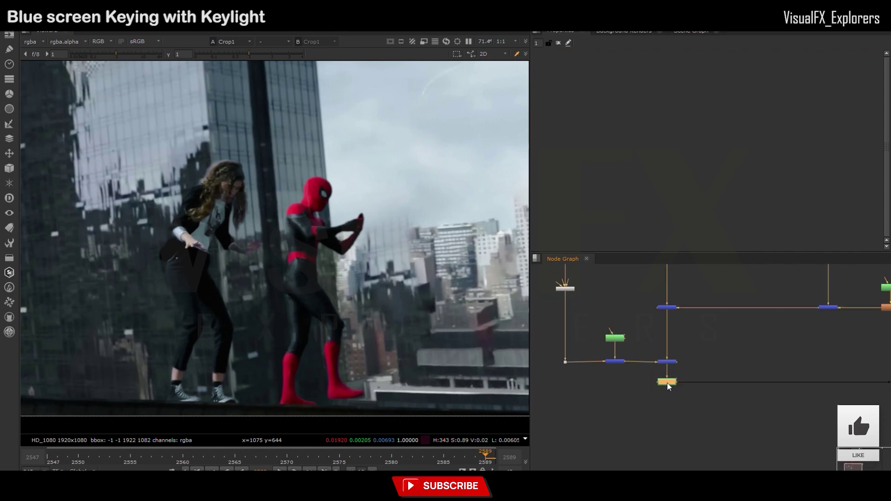
{"action": "scroll", "coordinate": [667, 382], "scroll_direction": "up", "scroll_amount": 2}
- Inspect Roto10's Bezier1 shape and play back the shot in a full-window viewer
{"action": "double_click", "coordinate": [667, 381]}
{"action": "left_click", "coordinate": [592, 205]}
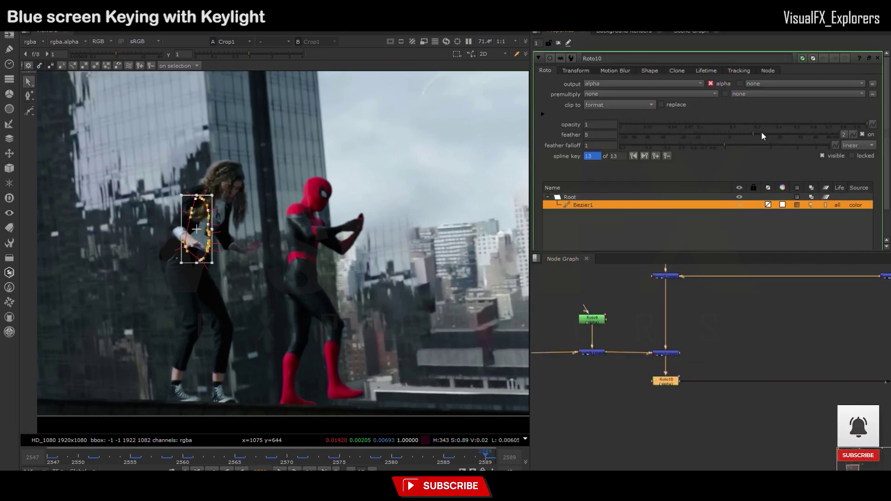
{"action": "left_click_drag", "start_coordinate": [419, 458], "coordinate": [483, 458]}
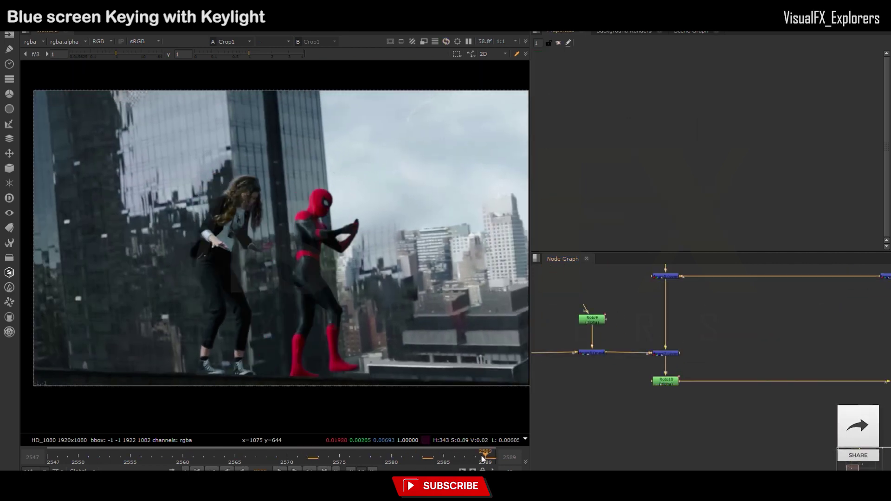
{"action": "key", "text": "l"}
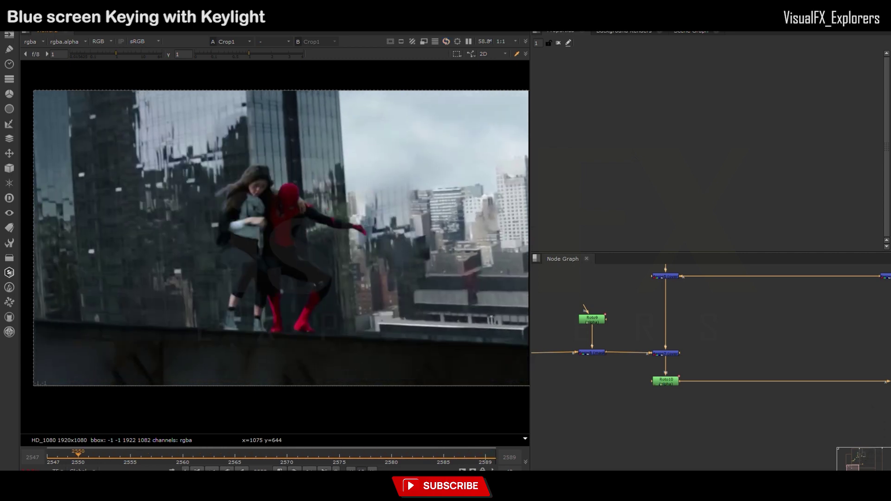
{"action": "key", "text": "space"}
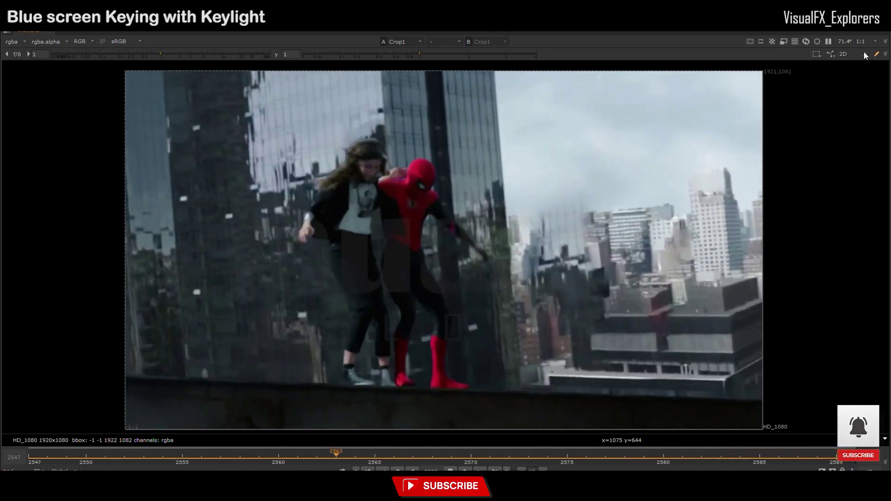
{"action": "key", "text": "space"}
{"action": "scroll", "coordinate": [233, 207], "scroll_direction": "up", "scroll_amount": 3}
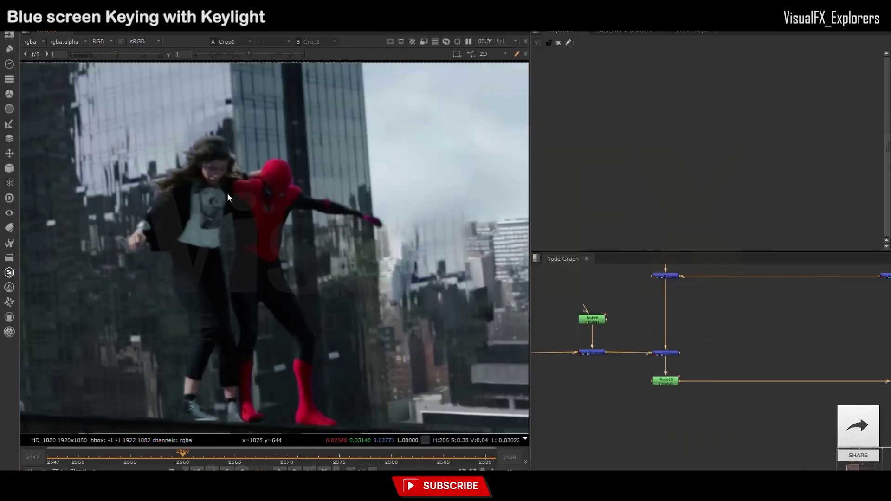
{"action": "scroll", "coordinate": [233, 207], "scroll_direction": "up", "scroll_amount": 2}
{"action": "left_click_drag", "start_coordinate": [183, 454], "coordinate": [67, 455]}
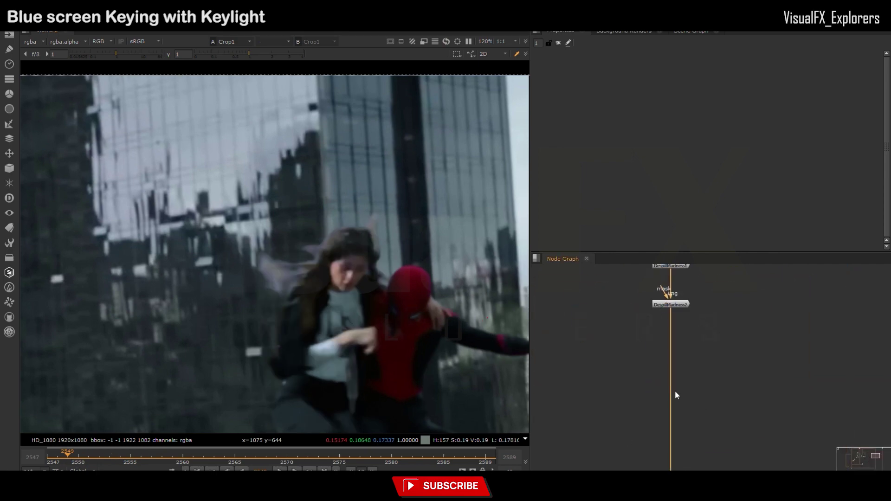
- Add Grade2 after DespillMadness2, masked by Roto11, with gain 0.92/1/0.74/1 and mix 0.796
{"action": "key", "text": "g"}
{"action": "key", "text": "o"}
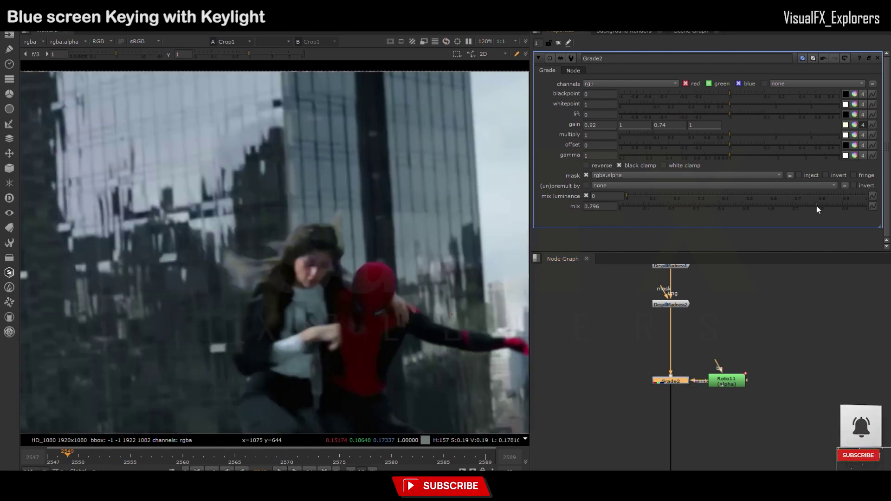
{"action": "scroll", "coordinate": [738, 295], "scroll_direction": "down", "scroll_amount": 5}
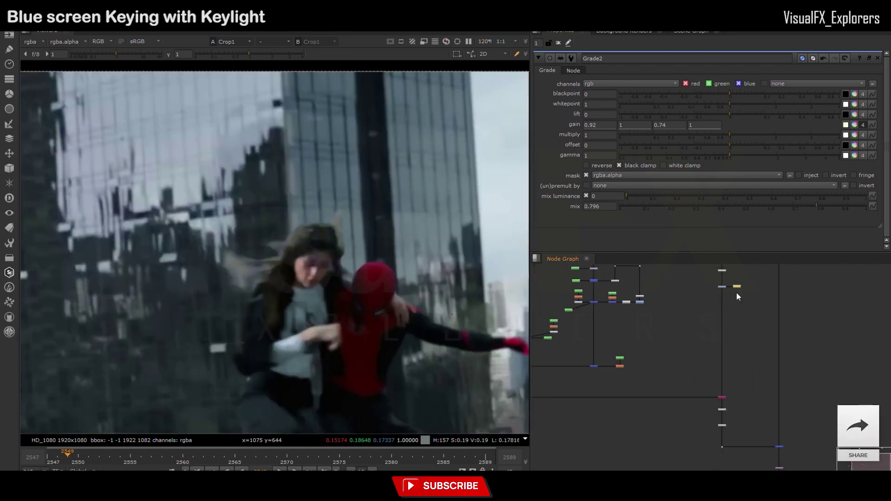
- Connect Roto12 to EdgeBlur1's mask and reshape its hair spline on the first frame
{"action": "scroll", "coordinate": [729, 424], "scroll_direction": "up", "scroll_amount": 3}
{"action": "double_click", "coordinate": [686, 395]}
{"action": "scroll", "coordinate": [702, 400], "scroll_direction": "down", "scroll_amount": 5}
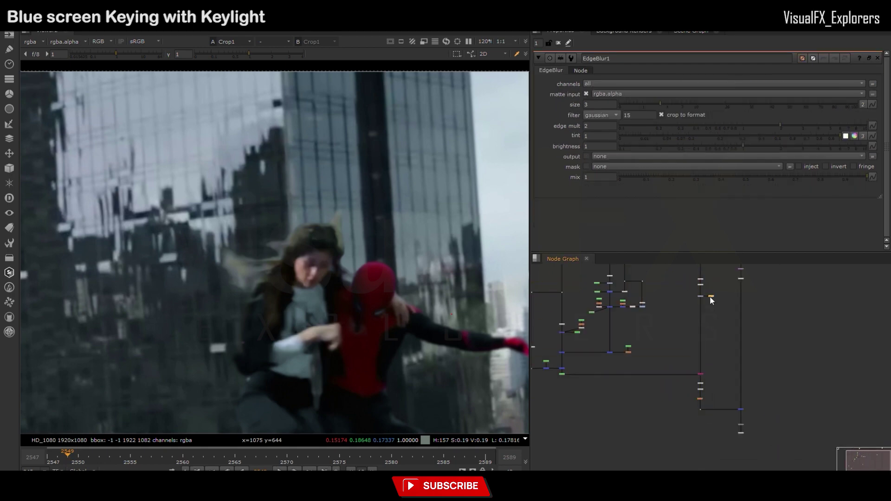
{"action": "scroll", "coordinate": [710, 299], "scroll_direction": "up", "scroll_amount": 5}
{"action": "mouse_move", "coordinate": [700, 366]}
{"action": "left_mouse_down"}
{"action": "mouse_move", "coordinate": [687, 368]}
{"action": "mouse_move", "coordinate": [750, 305]}
{"action": "left_mouse_up"}
{"action": "key", "text": "f"}
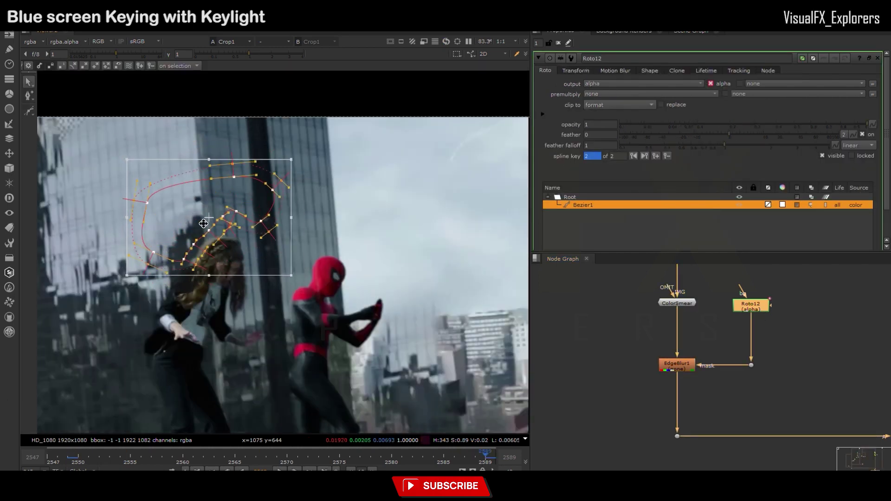
{"action": "key", "text": "Home"}
{"action": "left_click_drag", "start_coordinate": [204, 223], "coordinate": [288, 236]}
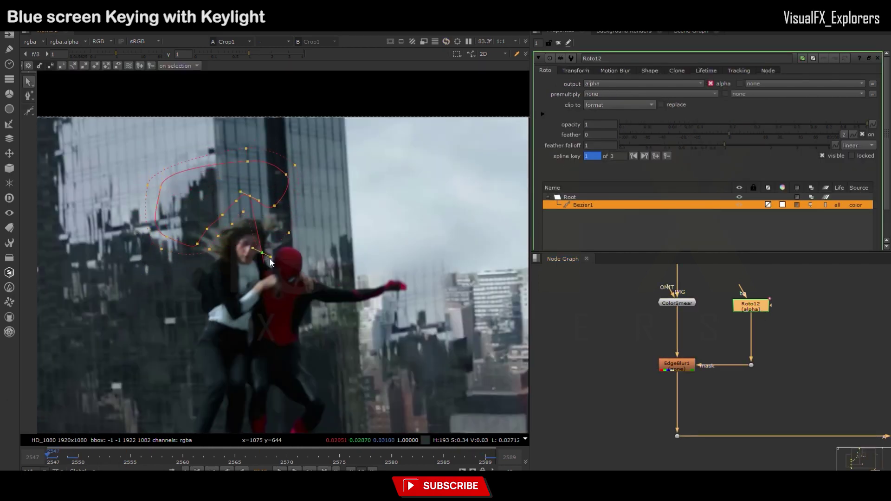
- Key the hair roto shape at frame 2565 and scrub the enlarged viewer to review
{"action": "left_click", "coordinate": [235, 457]}
{"action": "key", "text": "ctrl+a"}
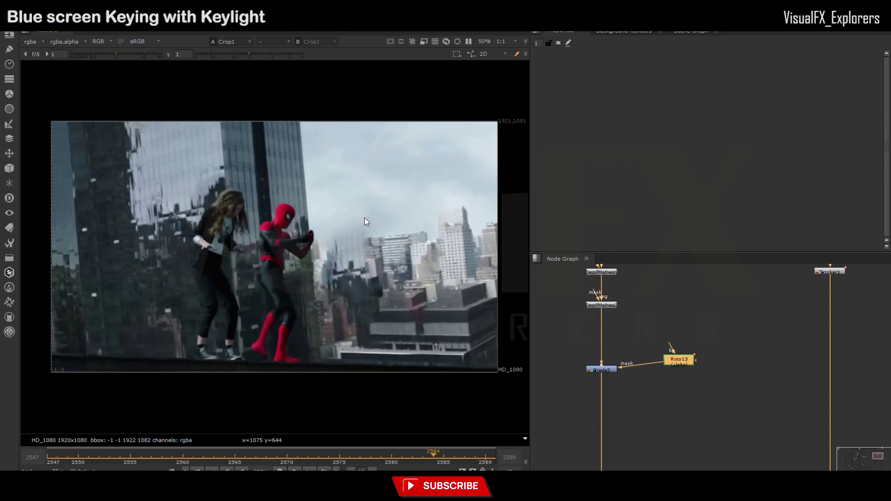
{"action": "key", "text": "space"}
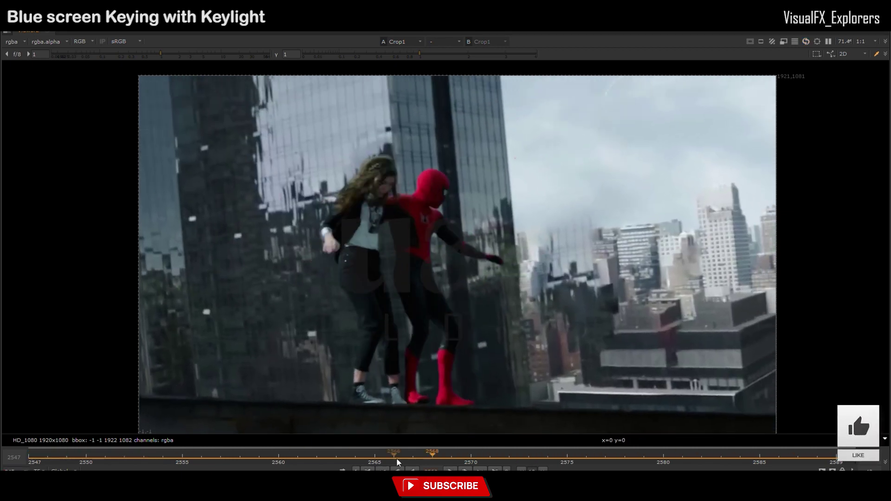
{"action": "left_click_drag", "start_coordinate": [396, 458], "coordinate": [46, 444]}
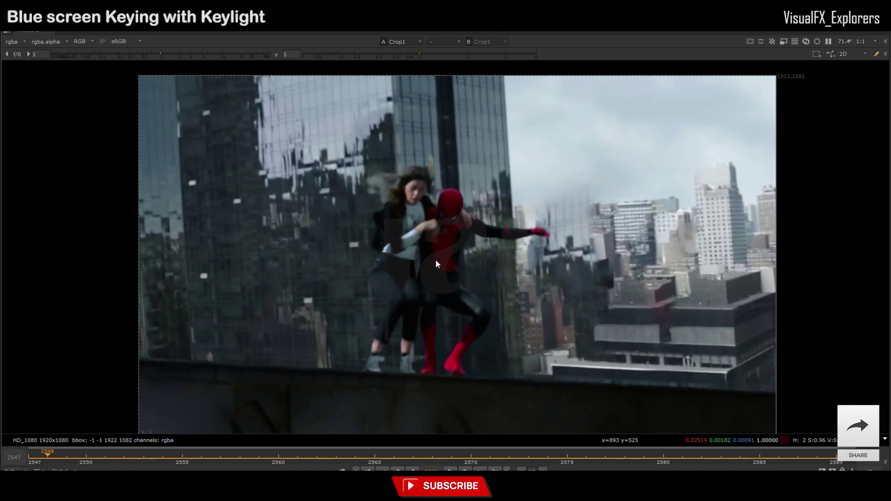
{"action": "left_click_drag", "start_coordinate": [414, 457], "coordinate": [662, 464]}
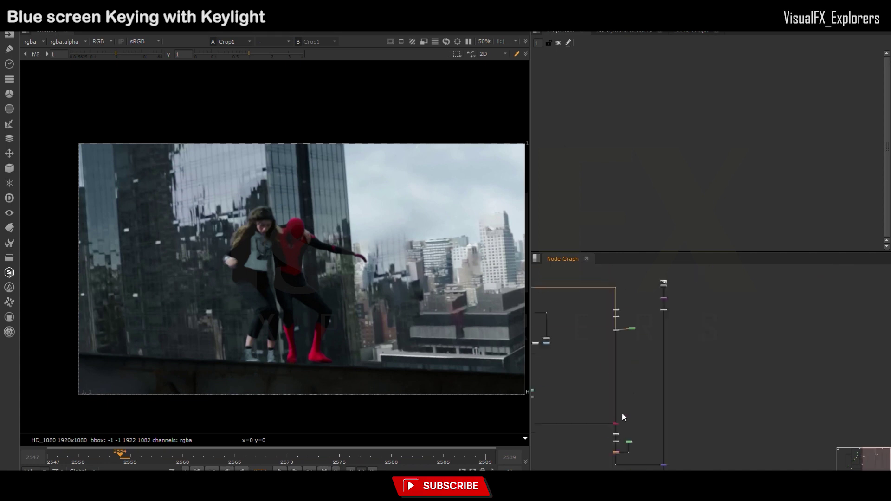
{"action": "scroll", "coordinate": [624, 399], "scroll_direction": "up", "scroll_amount": 3}
{"action": "left_click", "coordinate": [628, 373]}
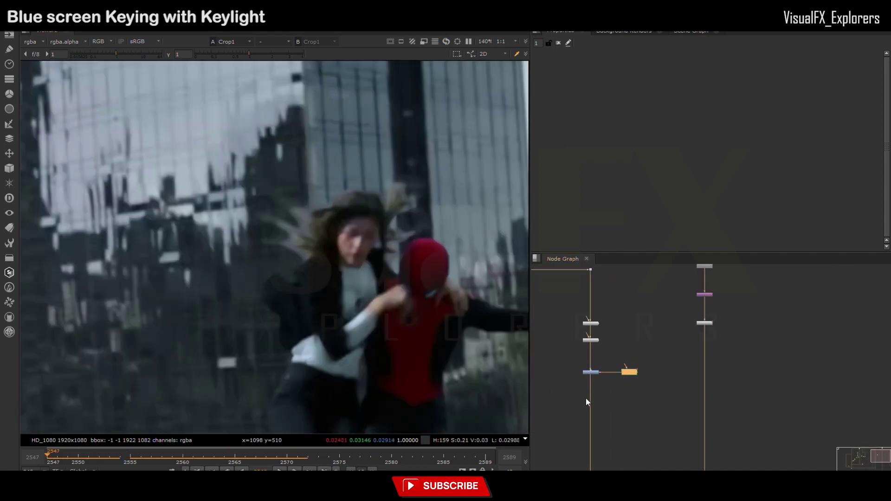
- Insert Grade3 below Grade2 with a RotoPaint1 mask set to a soft brush
{"action": "left_click", "coordinate": [585, 402]}
{"action": "key", "text": "g"}
{"action": "key", "text": "p"}
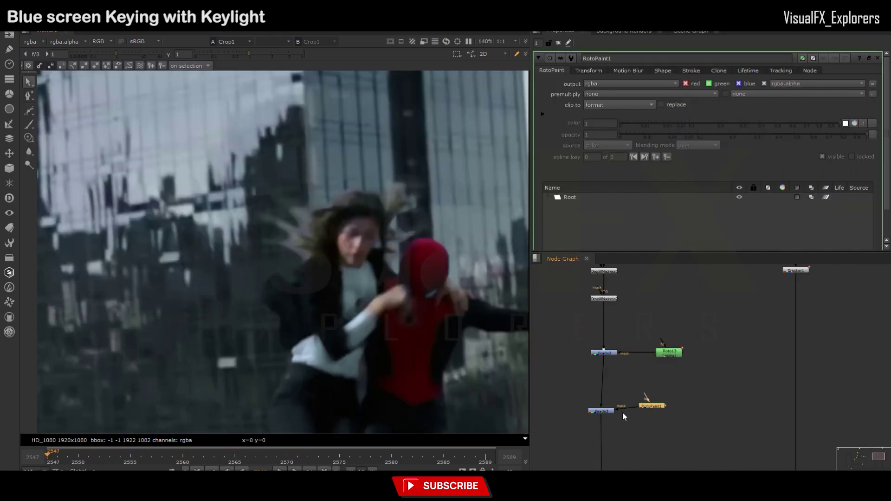
{"action": "left_click", "coordinate": [28, 124]}
{"action": "scroll", "coordinate": [269, 246], "scroll_direction": "up", "scroll_amount": 5}
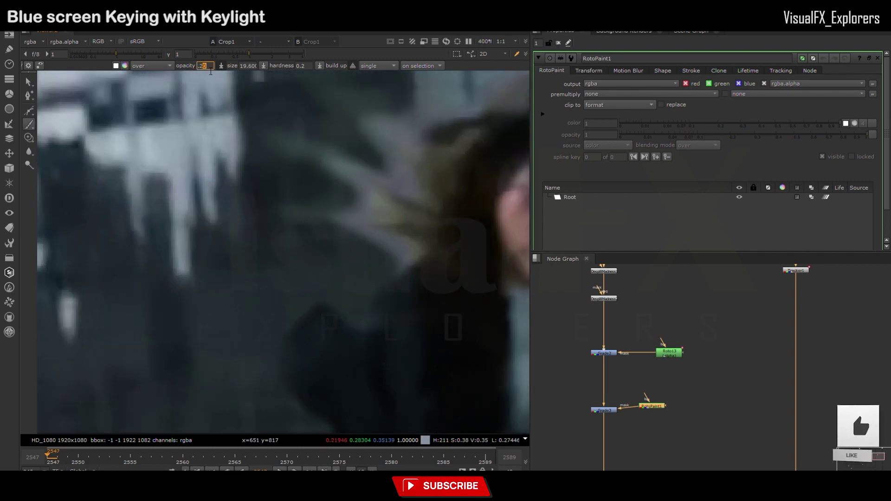
{"action": "left_click_drag", "start_coordinate": [652, 406], "coordinate": [653, 411]}
{"action": "double_click", "coordinate": [603, 410]}
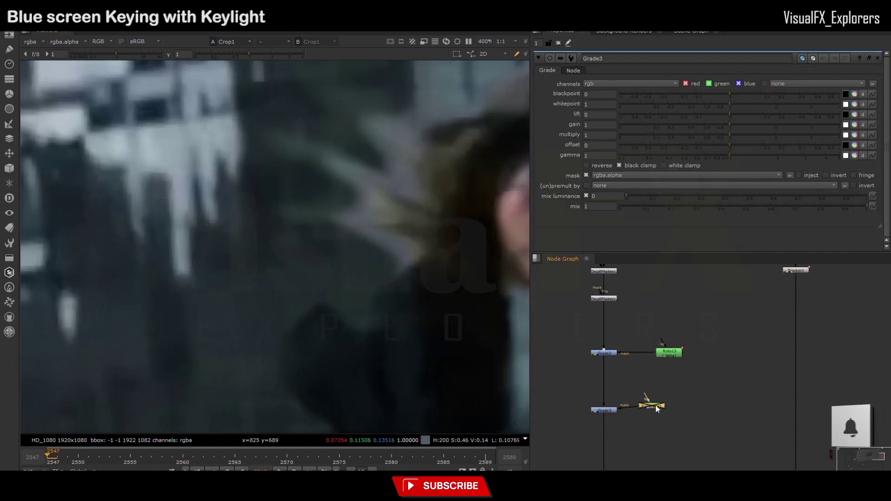
- Paint the first hair-edge strokes and tune Grade3 to darken the painted area
{"action": "left_click_drag", "start_coordinate": [342, 225], "coordinate": [320, 215]}
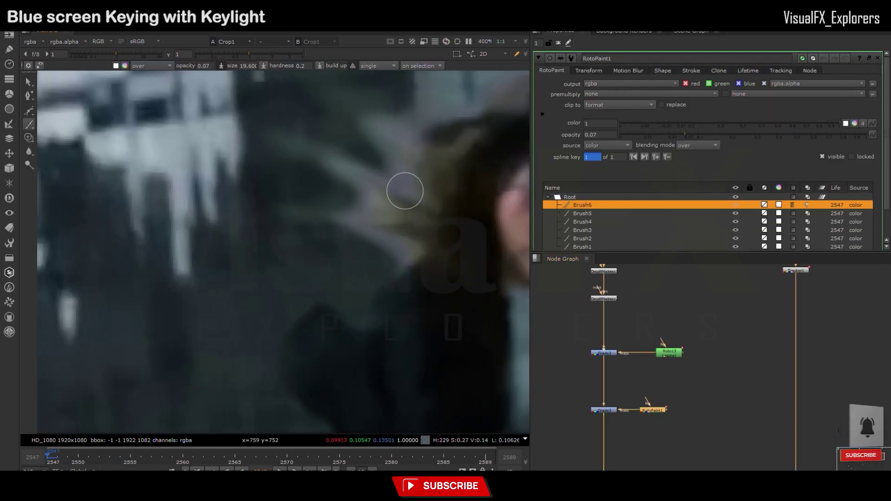
{"action": "left_click_drag", "start_coordinate": [473, 109], "coordinate": [411, 184]}
{"action": "double_click", "coordinate": [603, 410]}
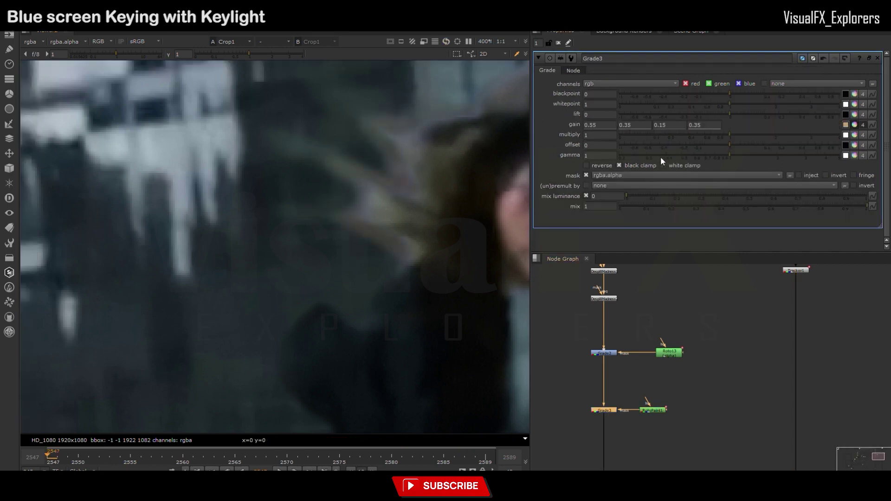
{"action": "mouse_move", "coordinate": [427, 247]}
{"action": "left_mouse_down"}
{"action": "mouse_move", "coordinate": [348, 213]}
{"action": "mouse_move", "coordinate": [397, 237]}
{"action": "left_mouse_up"}
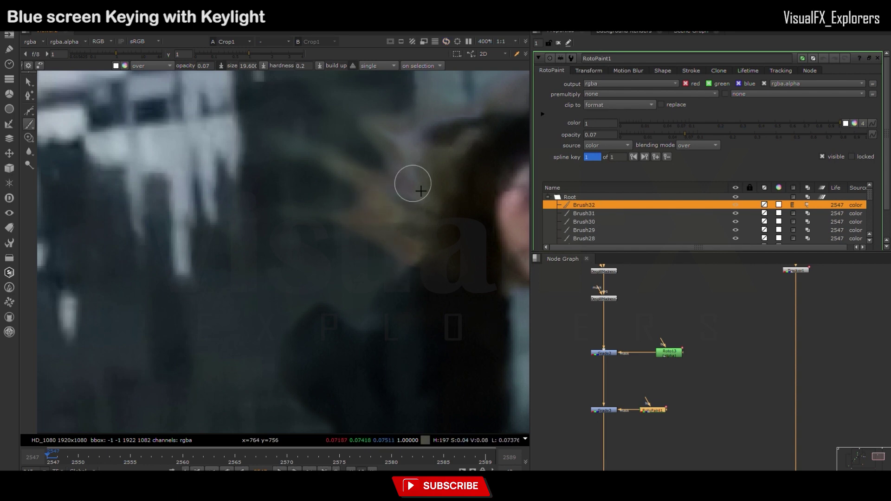
{"action": "double_click", "coordinate": [607, 410]}
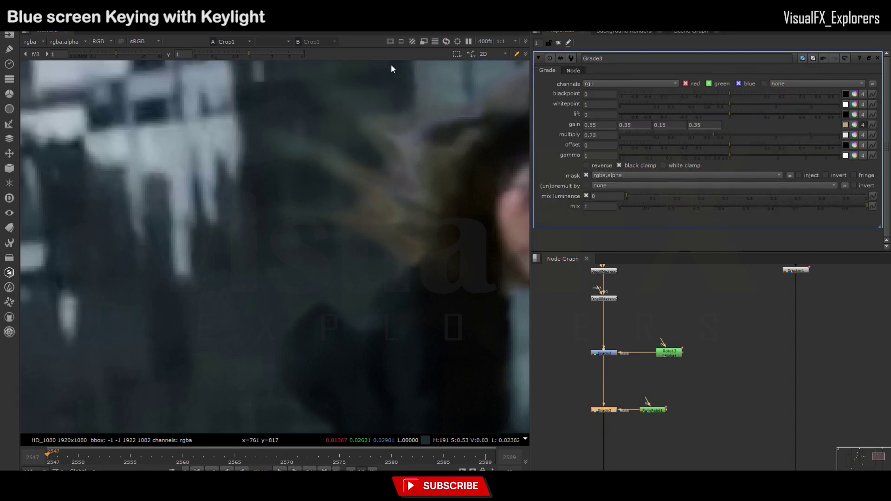
{"action": "double_click", "coordinate": [652, 410]}
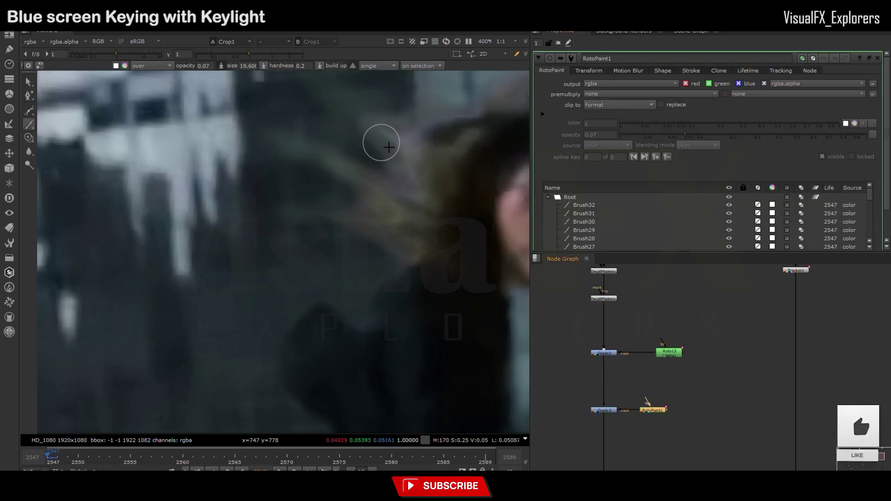
- Dab faint paint along the hair edge, around the face and over flyaway strands
{"action": "left_click_drag", "start_coordinate": [443, 206], "coordinate": [413, 193]}
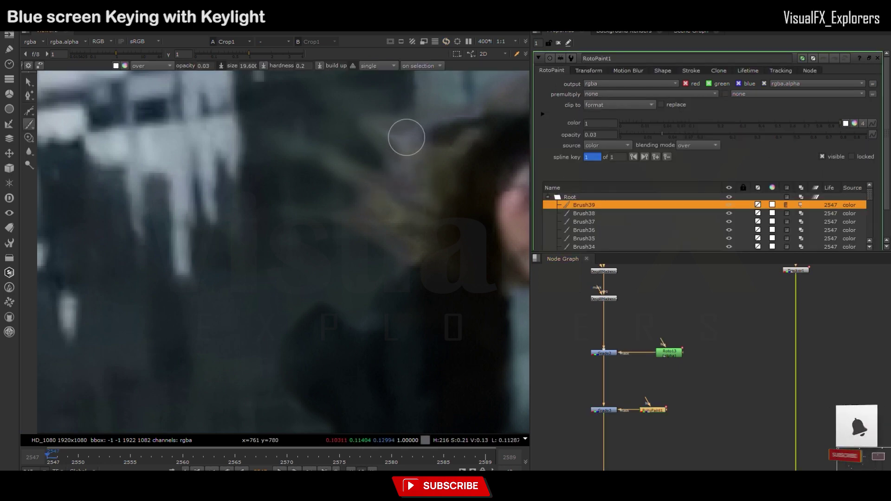
{"action": "left_click", "coordinate": [421, 146]}
{"action": "left_click", "coordinate": [408, 149]}
{"action": "left_click", "coordinate": [395, 161]}
{"action": "left_click", "coordinate": [381, 173]}
{"action": "left_click", "coordinate": [366, 187]}
{"action": "left_click", "coordinate": [399, 218]}
{"action": "left_click", "coordinate": [398, 216]}
{"action": "left_click", "coordinate": [395, 209]}
{"action": "left_click", "coordinate": [392, 202]}
{"action": "left_click", "coordinate": [389, 195]}
{"action": "left_click", "coordinate": [386, 189]}
{"action": "left_click", "coordinate": [427, 154]}
{"action": "left_click", "coordinate": [436, 142]}
{"action": "left_click", "coordinate": [446, 129]}
{"action": "left_click", "coordinate": [457, 116]}
{"action": "left_click_drag", "start_coordinate": [457, 116], "coordinate": [314, 281]}
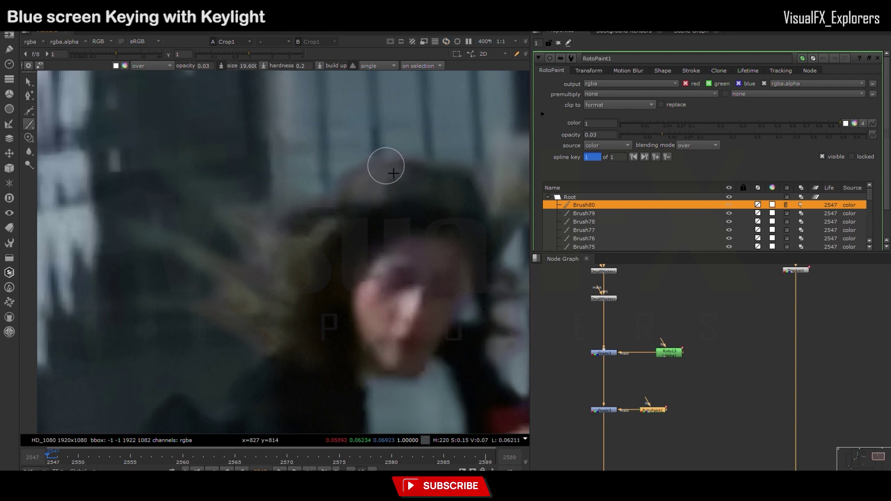
{"action": "left_click", "coordinate": [394, 173]}
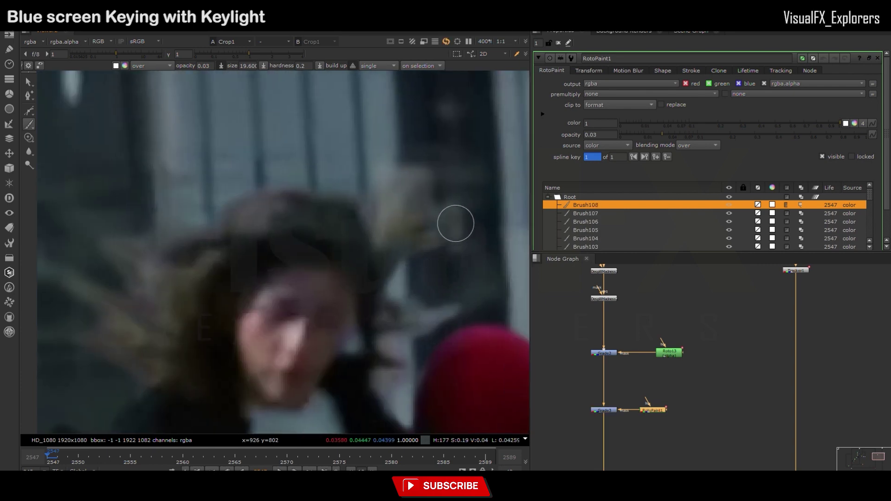
{"action": "mouse_move", "coordinate": [442, 309]}
{"action": "left_mouse_down"}
{"action": "mouse_move", "coordinate": [451, 314]}
{"action": "mouse_move", "coordinate": [408, 302]}
{"action": "mouse_move", "coordinate": [436, 323]}
{"action": "mouse_move", "coordinate": [390, 308]}
{"action": "mouse_move", "coordinate": [405, 289]}
{"action": "left_mouse_up"}
{"action": "mouse_move", "coordinate": [383, 240]}
{"action": "left_mouse_down"}
{"action": "mouse_move", "coordinate": [381, 266]}
{"action": "mouse_move", "coordinate": [428, 221]}
{"action": "mouse_move", "coordinate": [422, 132]}
{"action": "left_mouse_up"}
{"action": "mouse_move", "coordinate": [251, 129]}
{"action": "left_mouse_down"}
{"action": "mouse_move", "coordinate": [189, 171]}
{"action": "mouse_move", "coordinate": [193, 181]}
{"action": "left_mouse_up"}
- Paint darkening strokes along the hair edge on frame 2548
{"action": "key", "text": "Right"}
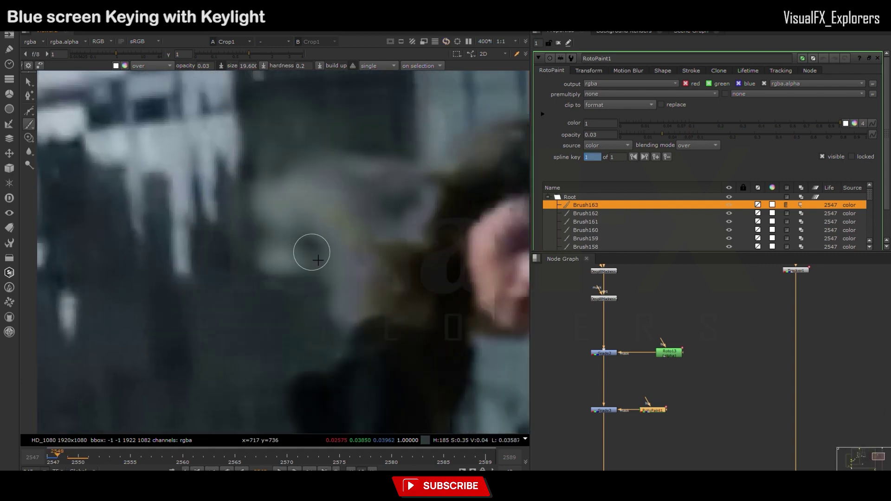
{"action": "mouse_move", "coordinate": [288, 247]}
{"action": "left_mouse_down"}
{"action": "mouse_move", "coordinate": [342, 274]}
{"action": "mouse_move", "coordinate": [370, 270]}
{"action": "mouse_move", "coordinate": [362, 250]}
{"action": "mouse_move", "coordinate": [271, 262]}
{"action": "left_mouse_up"}
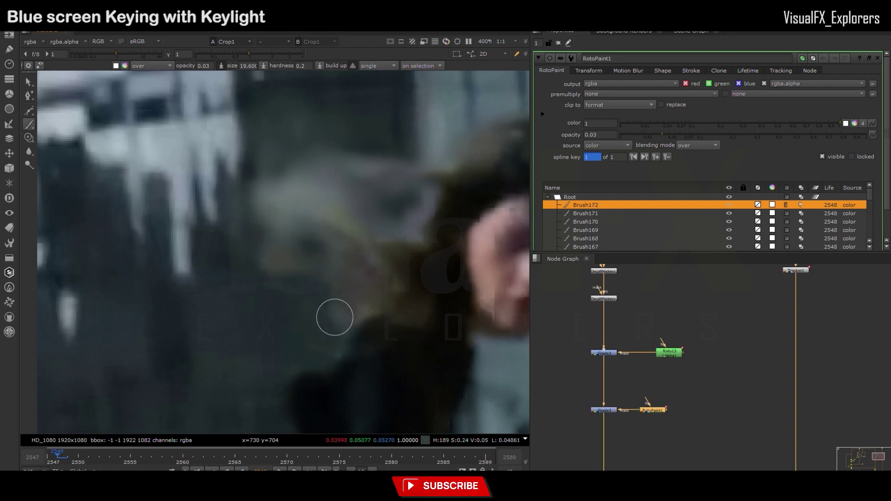
{"action": "left_click_drag", "start_coordinate": [271, 193], "coordinate": [415, 230]}
{"action": "left_click_drag", "start_coordinate": [422, 193], "coordinate": [385, 232]}
{"action": "left_click_drag", "start_coordinate": [385, 233], "coordinate": [336, 231]}
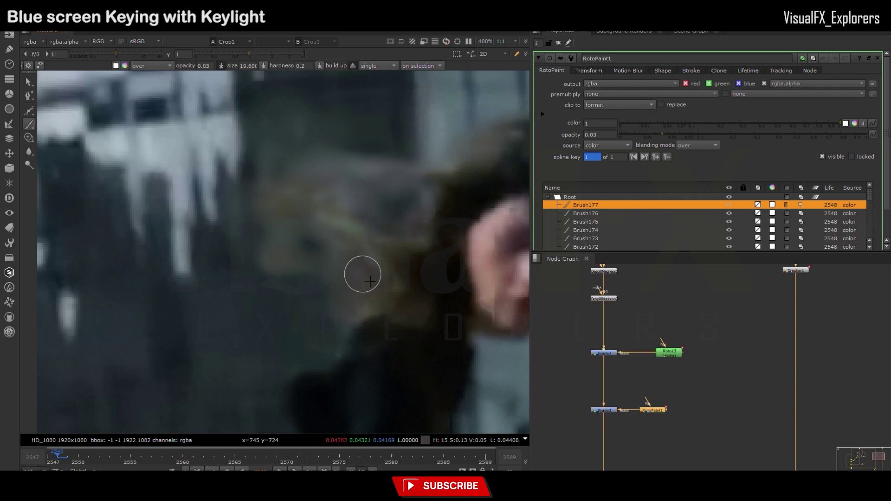
{"action": "left_click_drag", "start_coordinate": [305, 167], "coordinate": [424, 170]}
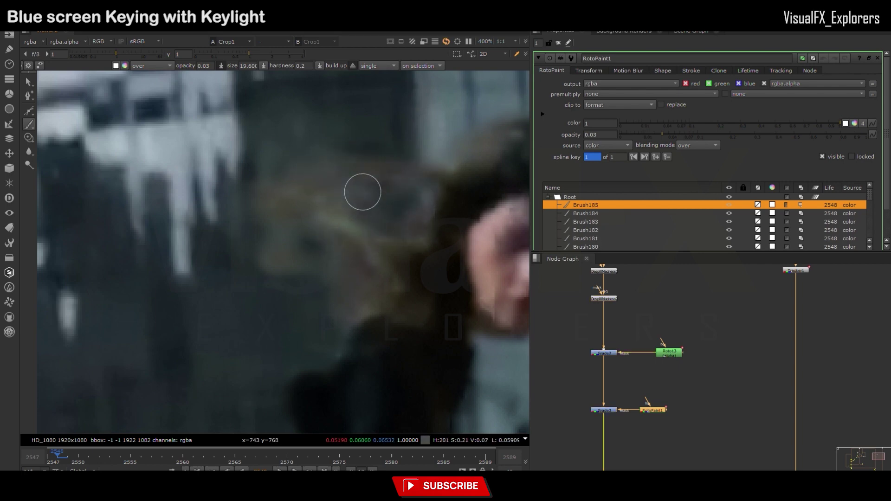
{"action": "left_click_drag", "start_coordinate": [363, 218], "coordinate": [446, 169]}
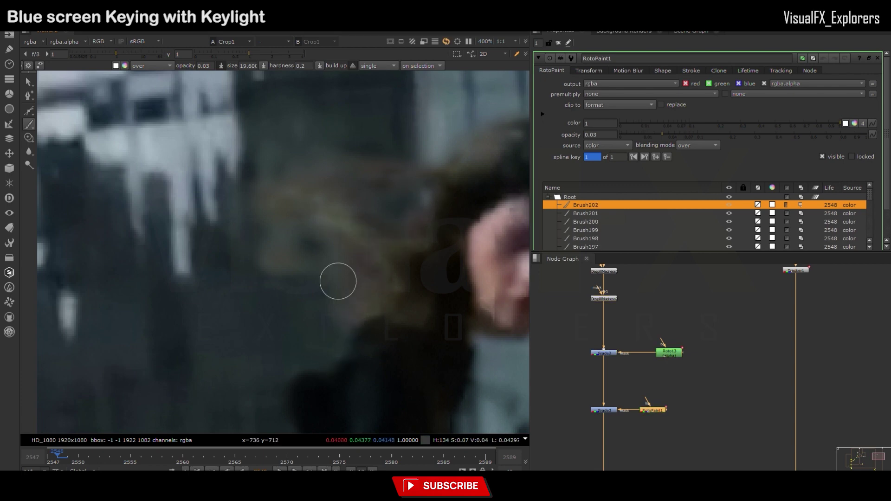
{"action": "scroll", "coordinate": [338, 281], "scroll_direction": "down", "scroll_amount": 3}
{"action": "scroll", "coordinate": [354, 293], "scroll_direction": "up", "scroll_amount": 2}
{"action": "scroll", "coordinate": [376, 250], "scroll_direction": "up", "scroll_amount": 1}
{"action": "mouse_move", "coordinate": [375, 251]}
{"action": "left_mouse_down"}
{"action": "mouse_move", "coordinate": [387, 264]}
{"action": "mouse_move", "coordinate": [369, 336]}
{"action": "left_mouse_up"}
{"action": "scroll", "coordinate": [385, 297], "scroll_direction": "down", "scroll_amount": 2}
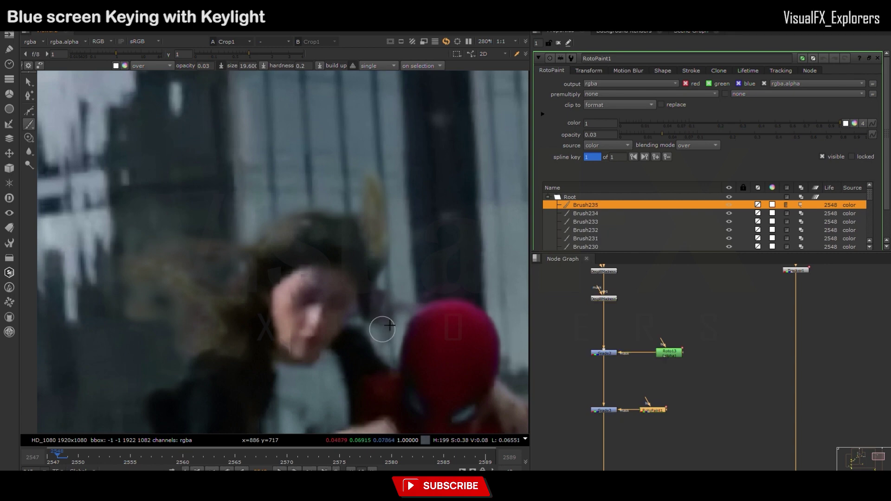
{"action": "left_click_drag", "start_coordinate": [397, 303], "coordinate": [400, 305]}
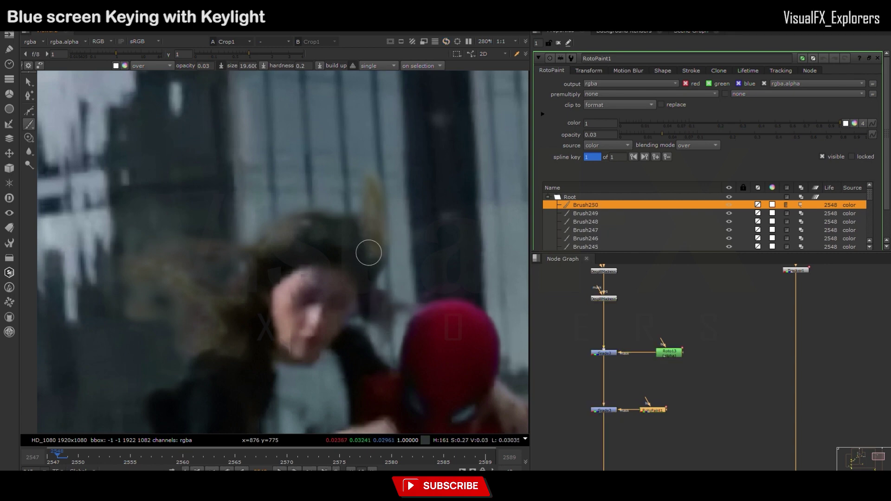
{"action": "left_click_drag", "start_coordinate": [372, 226], "coordinate": [374, 228]}
{"action": "scroll", "coordinate": [372, 227], "scroll_direction": "down", "scroll_amount": 5}
- Paint soft hair-edge strokes on frame 2549, then advance to frame 2550
{"action": "key", "text": "Right"}
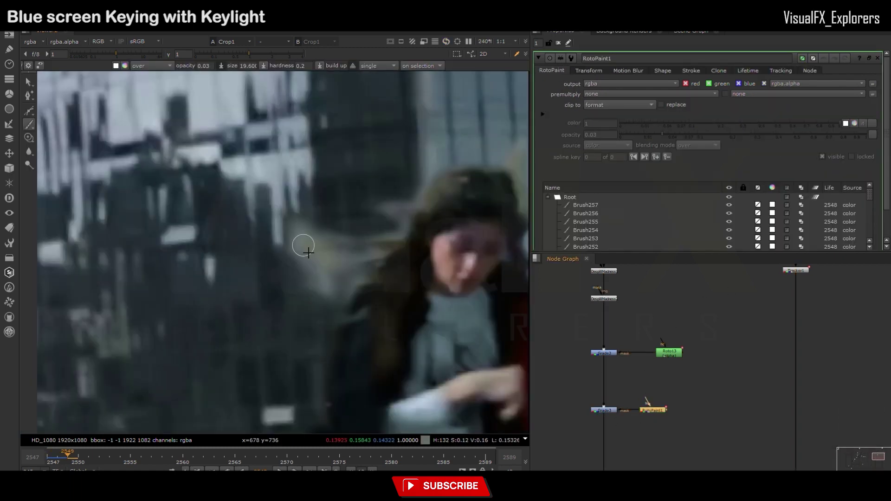
{"action": "mouse_move", "coordinate": [297, 233]}
{"action": "left_mouse_down"}
{"action": "mouse_move", "coordinate": [357, 313]}
{"action": "mouse_move", "coordinate": [392, 302]}
{"action": "left_mouse_up"}
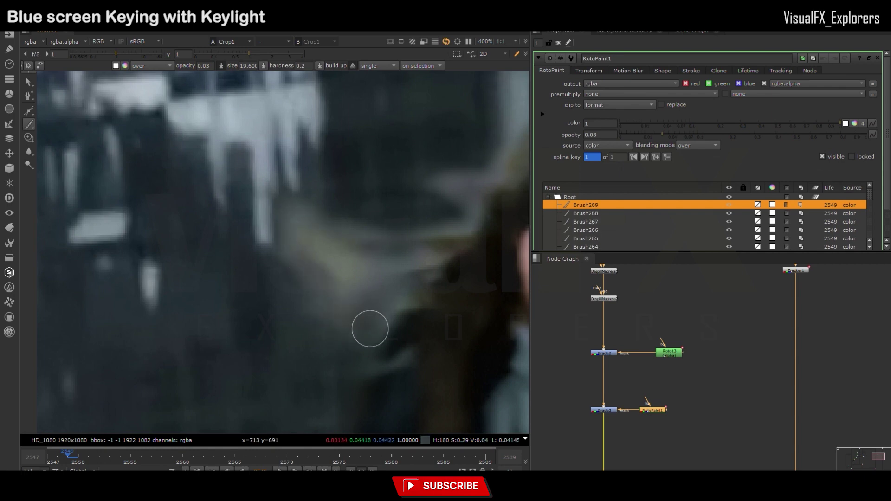
{"action": "left_click_drag", "start_coordinate": [279, 241], "coordinate": [385, 272]}
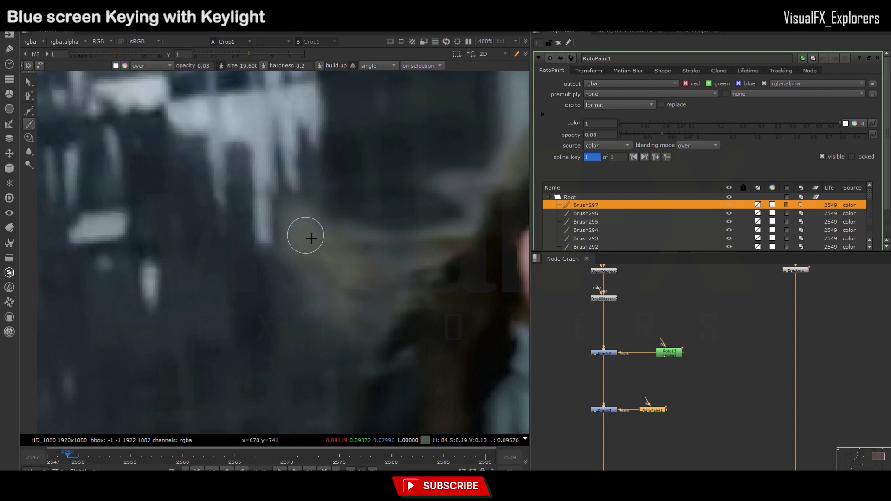
{"action": "mouse_move", "coordinate": [304, 286]}
{"action": "left_mouse_down"}
{"action": "mouse_move", "coordinate": [388, 256]}
{"action": "mouse_move", "coordinate": [322, 294]}
{"action": "mouse_move", "coordinate": [350, 298]}
{"action": "mouse_move", "coordinate": [333, 237]}
{"action": "left_mouse_up"}
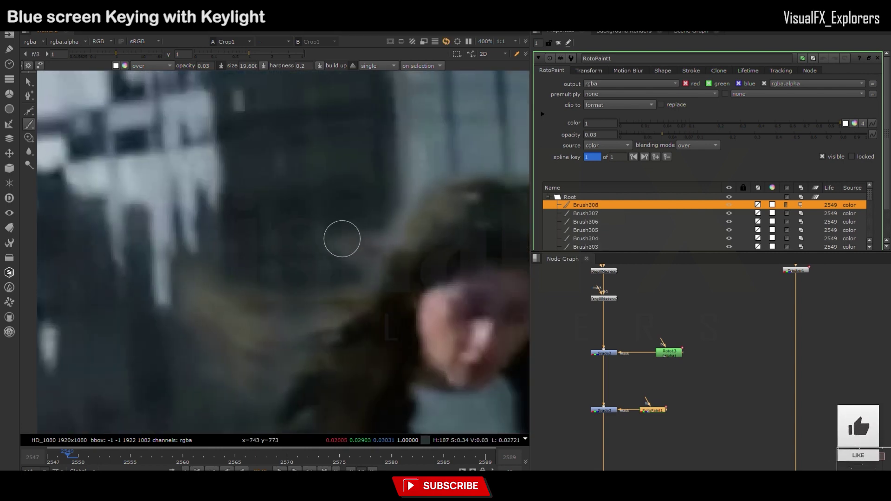
{"action": "mouse_move", "coordinate": [406, 242]}
{"action": "left_mouse_down"}
{"action": "mouse_move", "coordinate": [388, 229]}
{"action": "mouse_move", "coordinate": [365, 262]}
{"action": "left_mouse_up"}
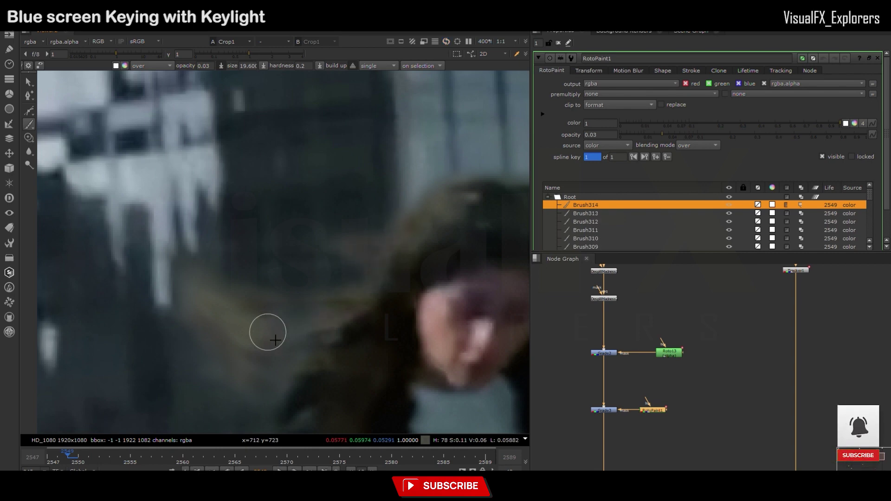
{"action": "scroll", "coordinate": [267, 334], "scroll_direction": "down", "scroll_amount": 1}
{"action": "mouse_move", "coordinate": [364, 231]}
{"action": "left_mouse_down"}
{"action": "mouse_move", "coordinate": [334, 236]}
{"action": "mouse_move", "coordinate": [369, 227]}
{"action": "mouse_move", "coordinate": [404, 399]}
{"action": "left_mouse_up"}
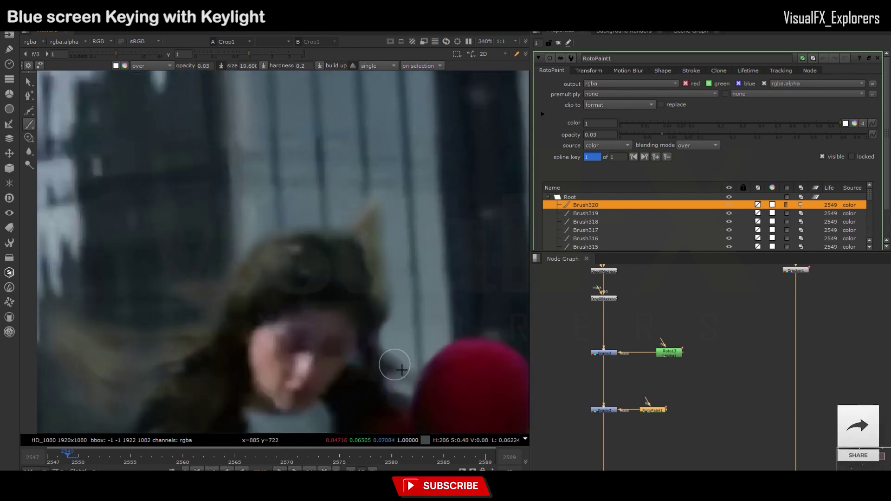
{"action": "left_click_drag", "start_coordinate": [378, 274], "coordinate": [324, 238]}
{"action": "key", "text": "f"}
{"action": "key", "text": "Right"}
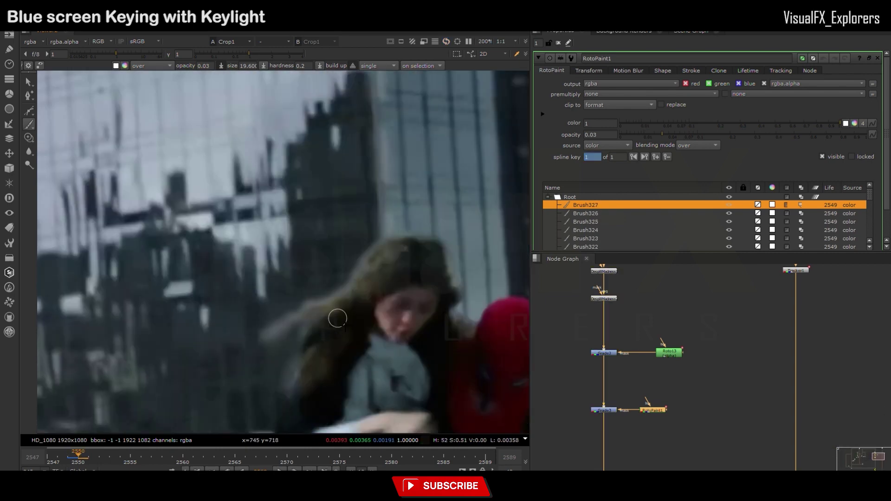
- Paint RotoPaint1 strokes along the dancer's hair edge on frames 2550 through 2552
{"action": "scroll", "coordinate": [253, 336], "scroll_direction": "up", "scroll_amount": 3}
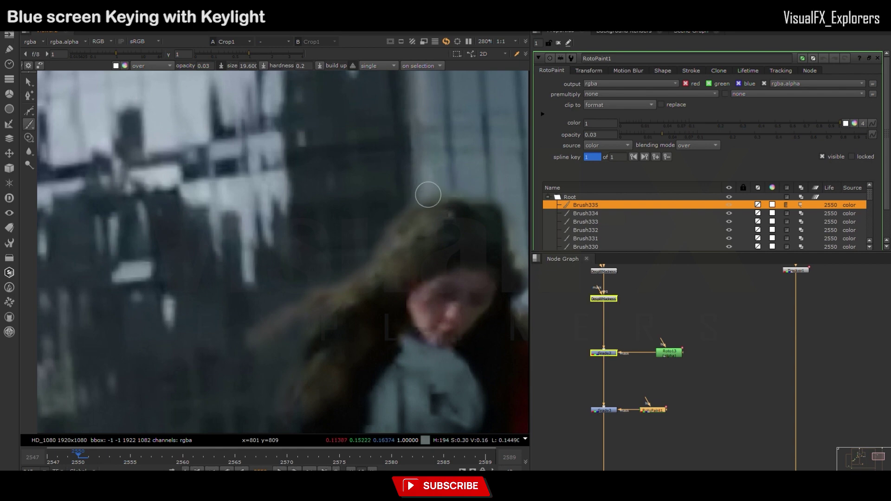
{"action": "left_click_drag", "start_coordinate": [393, 238], "coordinate": [419, 231]}
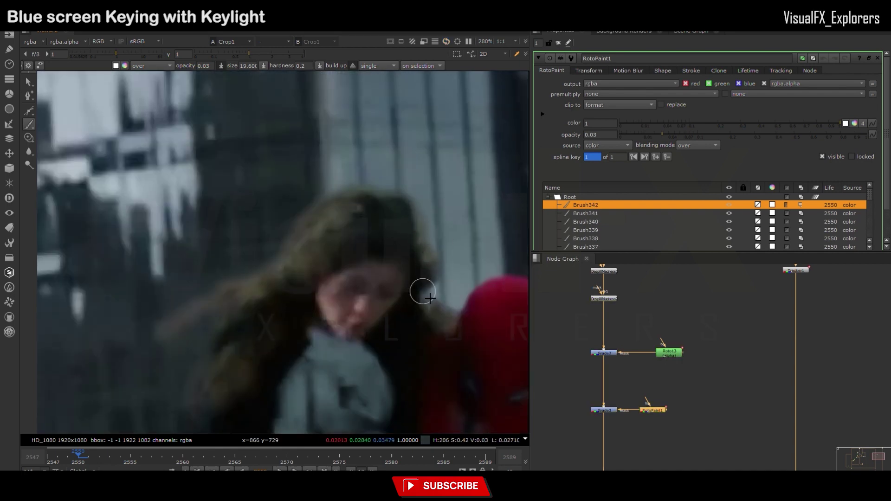
{"action": "left_click_drag", "start_coordinate": [422, 291], "coordinate": [399, 269]}
{"action": "key", "text": "f"}
{"action": "key", "text": "Right"}
{"action": "scroll", "coordinate": [298, 262], "scroll_direction": "up", "scroll_amount": 3}
{"action": "left_click_drag", "start_coordinate": [324, 250], "coordinate": [298, 261]}
{"action": "mouse_move", "coordinate": [218, 376]}
{"action": "left_mouse_down"}
{"action": "mouse_move", "coordinate": [266, 291]}
{"action": "mouse_move", "coordinate": [352, 207]}
{"action": "mouse_move", "coordinate": [276, 283]}
{"action": "left_mouse_up"}
{"action": "key", "text": "Right"}
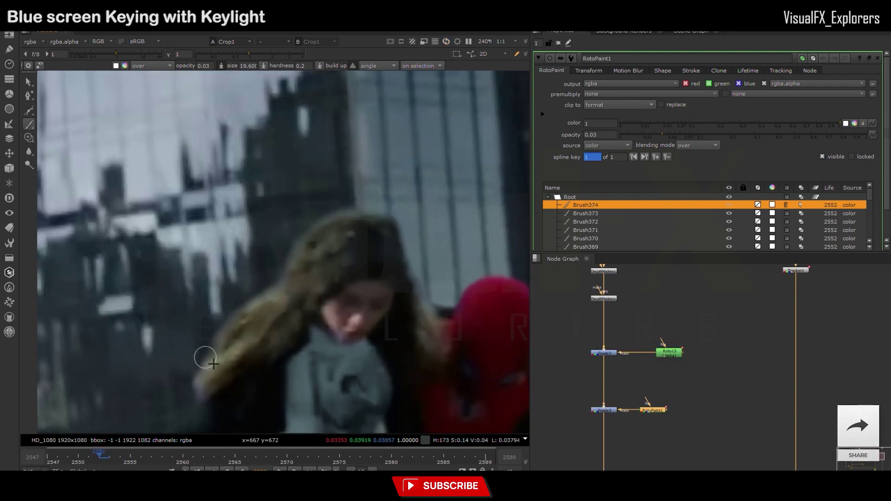
{"action": "left_click_drag", "start_coordinate": [199, 403], "coordinate": [262, 297]}
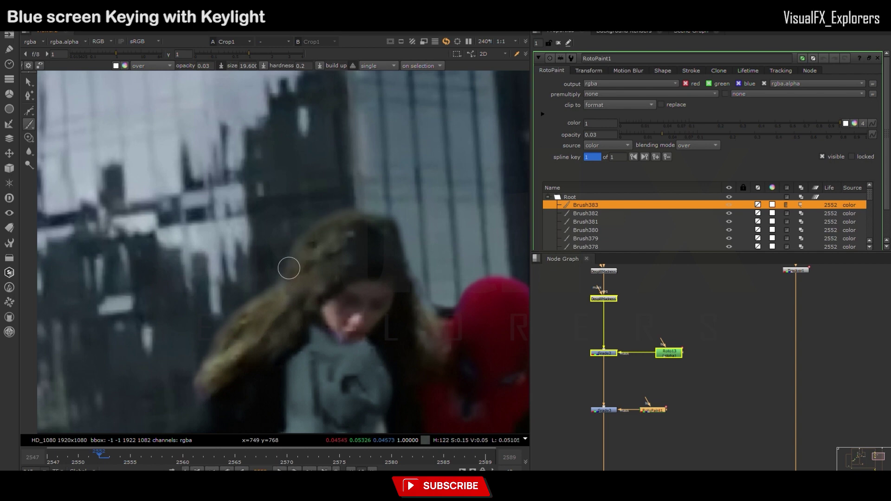
{"action": "left_click_drag", "start_coordinate": [316, 273], "coordinate": [278, 284]}
- Paint more hair-edge strokes on frames 2553, 2554 and 2555
{"action": "key", "text": "Right"}
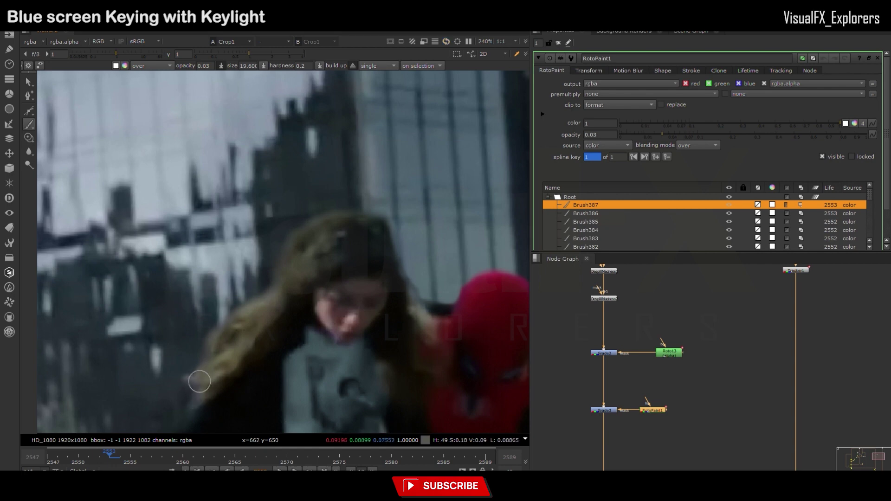
{"action": "left_click_drag", "start_coordinate": [207, 349], "coordinate": [270, 294]}
{"action": "left_click_drag", "start_coordinate": [271, 293], "coordinate": [278, 269]}
{"action": "key", "text": "Right"}
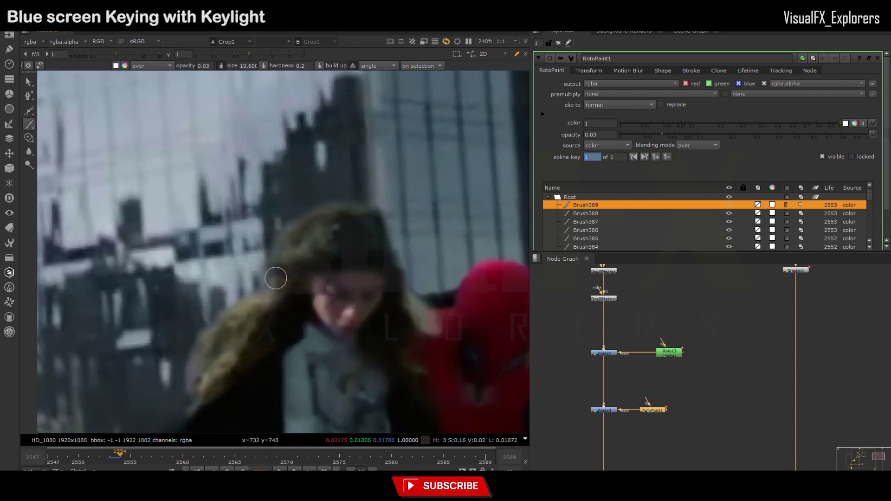
{"action": "left_click_drag", "start_coordinate": [189, 377], "coordinate": [199, 418]}
{"action": "left_click_drag", "start_coordinate": [199, 408], "coordinate": [232, 312]}
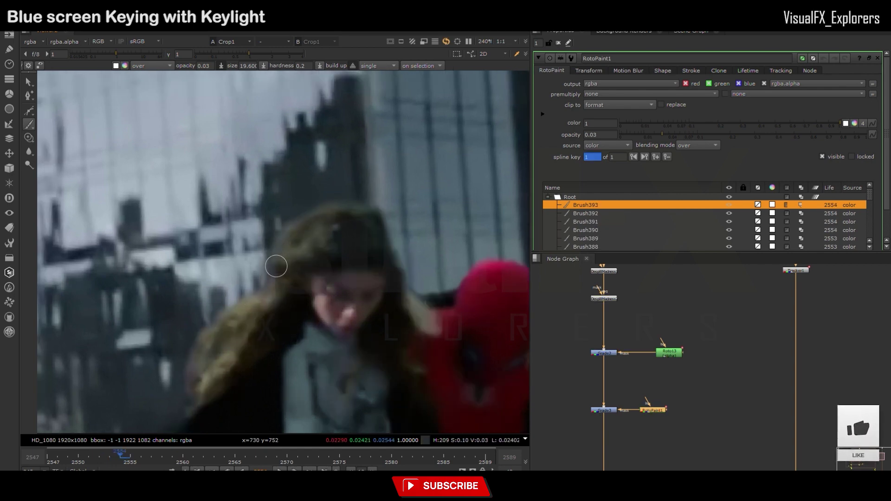
{"action": "left_click_drag", "start_coordinate": [411, 293], "coordinate": [417, 308]}
{"action": "left_click_drag", "start_coordinate": [417, 309], "coordinate": [409, 297]}
{"action": "key", "text": "Right"}
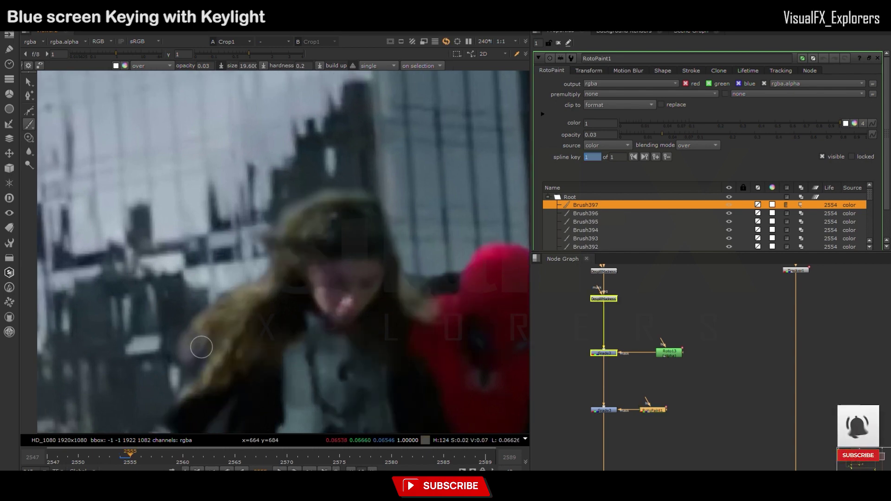
{"action": "mouse_move", "coordinate": [358, 197]}
{"action": "left_mouse_down"}
{"action": "mouse_move", "coordinate": [277, 238]}
{"action": "mouse_move", "coordinate": [407, 281]}
{"action": "left_mouse_up"}
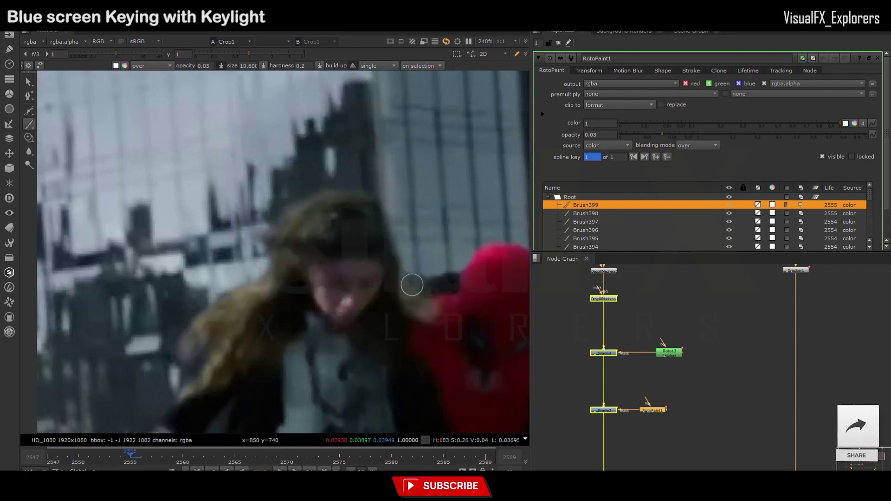
- Add hair-edge paint strokes on frames 2556, 2557 and 2558
{"action": "key", "text": "Right"}
{"action": "left_click_drag", "start_coordinate": [284, 204], "coordinate": [318, 196]}
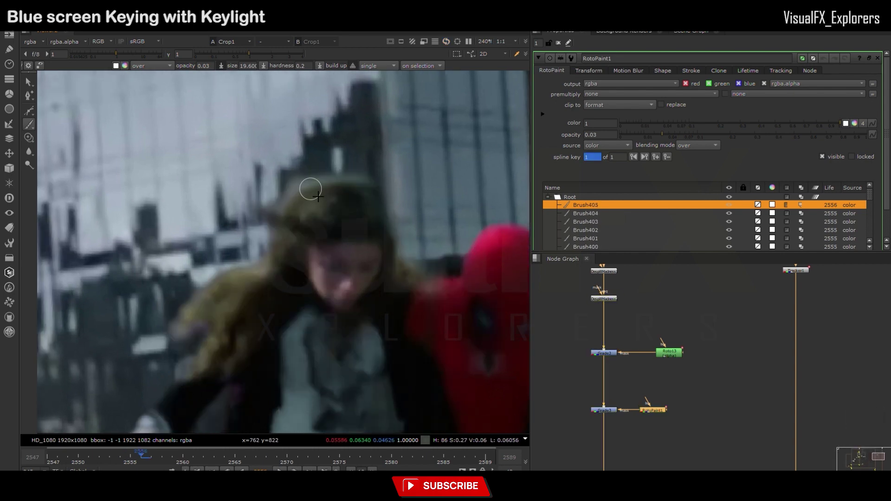
{"action": "scroll", "coordinate": [320, 176], "scroll_direction": "up", "scroll_amount": 2}
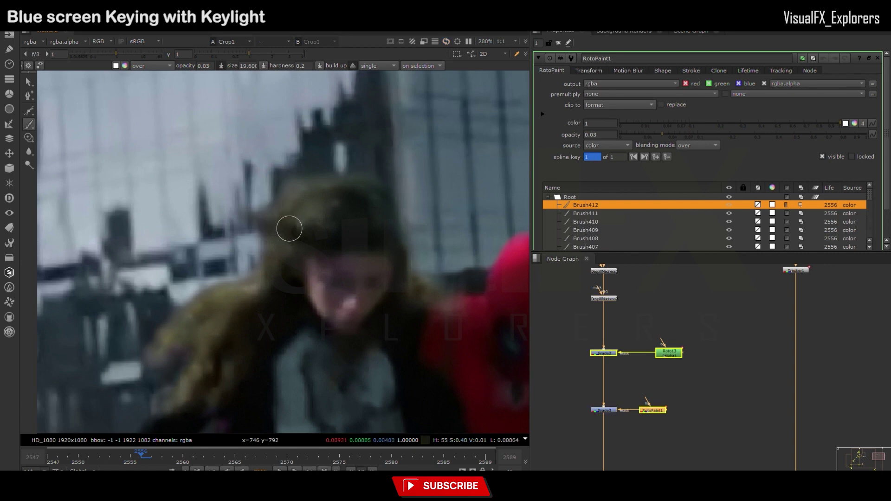
{"action": "left_click_drag", "start_coordinate": [421, 272], "coordinate": [285, 173]}
{"action": "key", "text": "Right"}
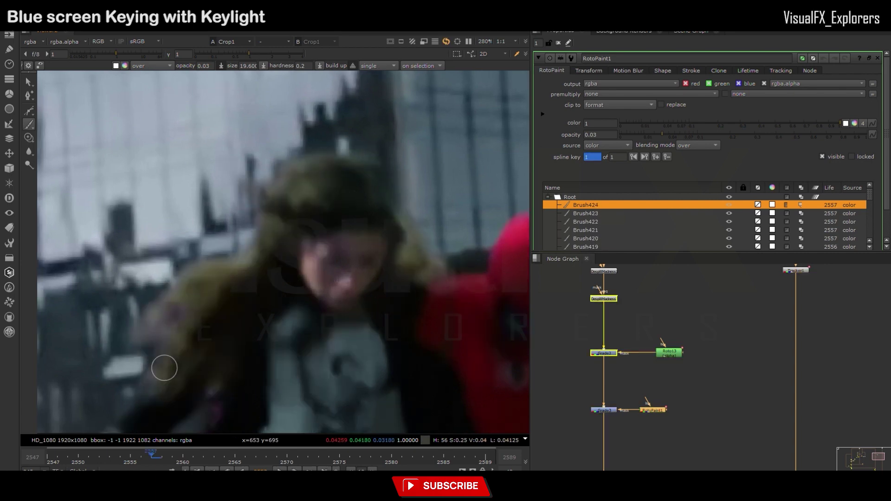
{"action": "left_click_drag", "start_coordinate": [328, 156], "coordinate": [321, 130]}
{"action": "key", "text": "Right"}
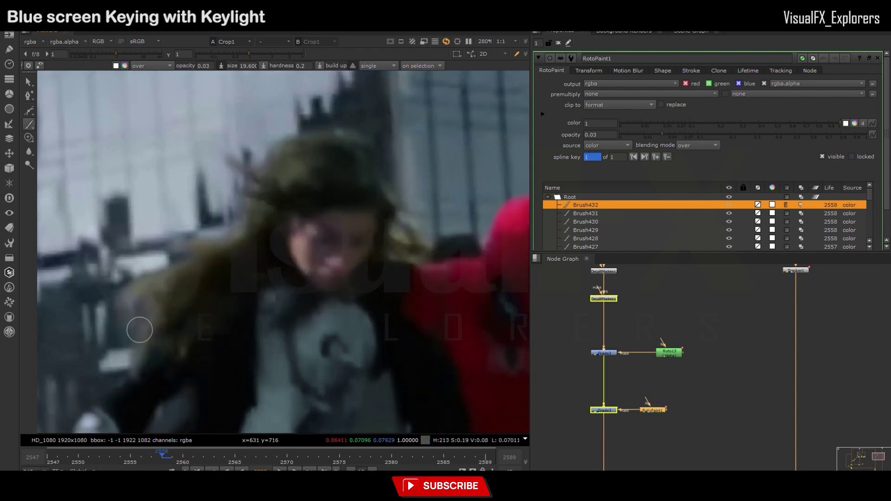
{"action": "left_click_drag", "start_coordinate": [124, 309], "coordinate": [188, 250]}
- Paint the last hair-edge strokes on frames 2559 and 2560
{"action": "key", "text": "Right"}
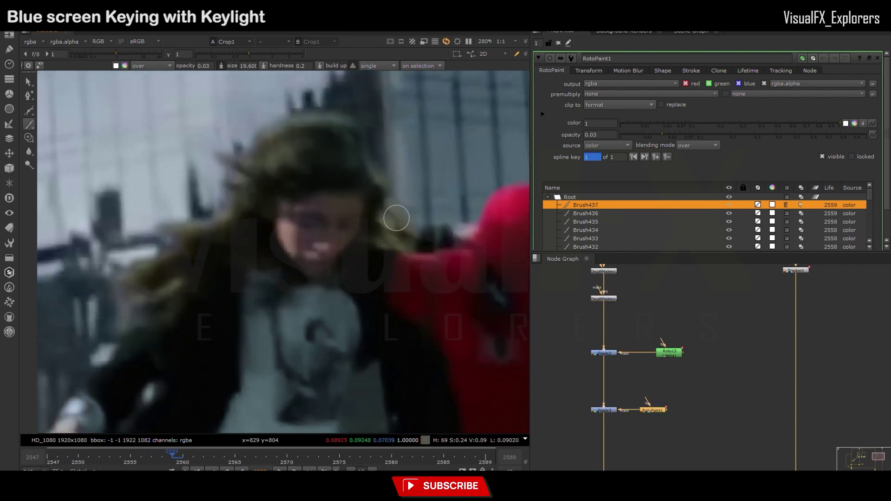
{"action": "mouse_move", "coordinate": [270, 126]}
{"action": "left_mouse_down"}
{"action": "mouse_move", "coordinate": [305, 115]}
{"action": "mouse_move", "coordinate": [241, 186]}
{"action": "left_mouse_up"}
{"action": "left_click_drag", "start_coordinate": [237, 190], "coordinate": [213, 214]}
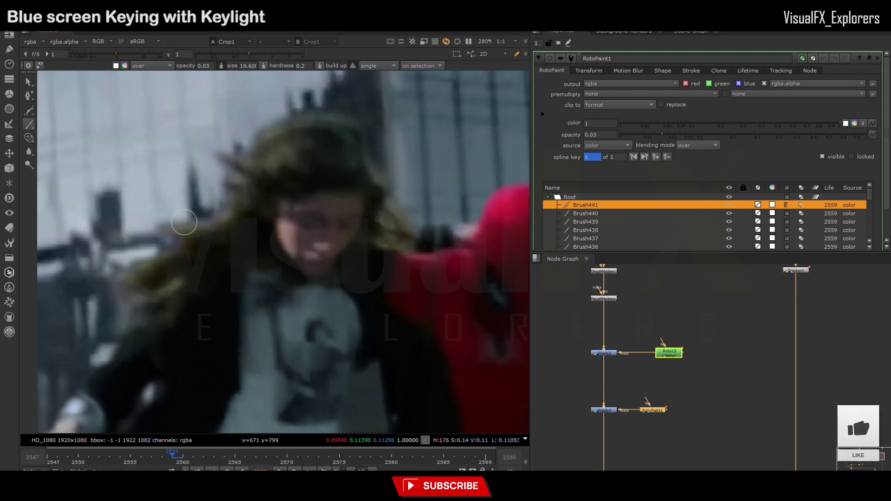
{"action": "key", "text": "Right"}
{"action": "mouse_move", "coordinate": [384, 225]}
{"action": "left_mouse_down"}
{"action": "mouse_move", "coordinate": [318, 107]}
{"action": "mouse_move", "coordinate": [365, 171]}
{"action": "mouse_move", "coordinate": [390, 235]}
{"action": "left_mouse_up"}
{"action": "left_click_drag", "start_coordinate": [209, 222], "coordinate": [139, 254]}
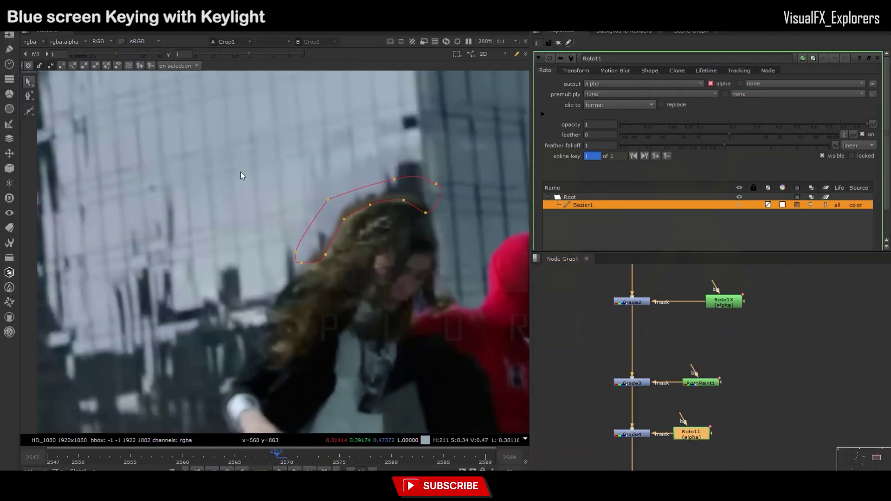
- Rotate and reshape the whole Roto11 Bezier so it sits over the top of the hair
{"action": "left_click", "coordinate": [373, 218]}
{"action": "mouse_move", "coordinate": [472, 277]}
{"action": "left_mouse_down"}
{"action": "mouse_move", "coordinate": [480, 283]}
{"action": "mouse_move", "coordinate": [404, 252]}
{"action": "left_mouse_up"}
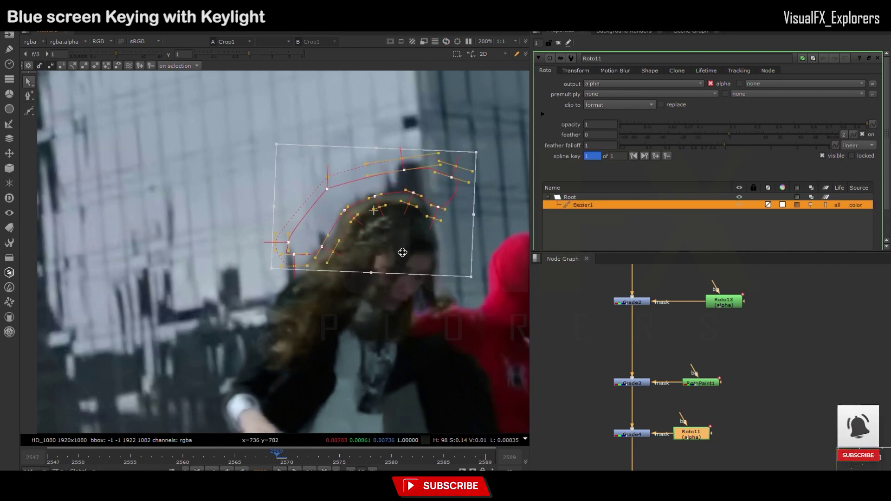
{"action": "left_click", "coordinate": [336, 259]}
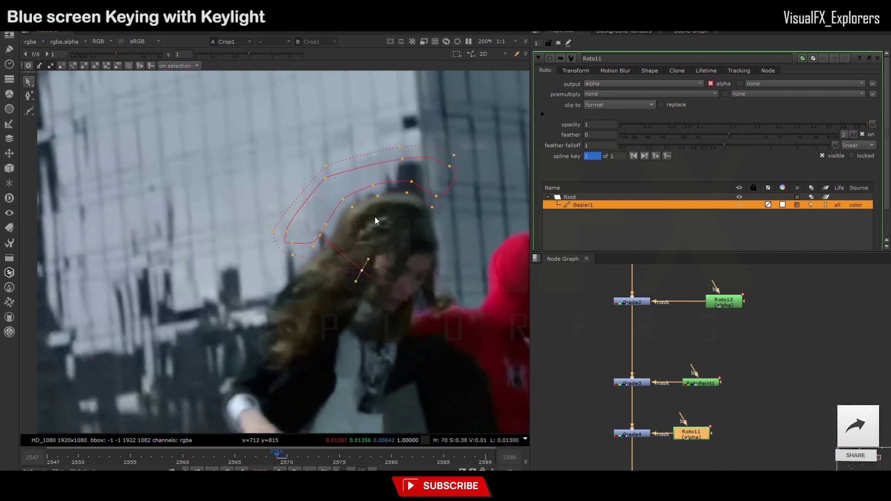
{"action": "scroll", "coordinate": [371, 219], "scroll_direction": "up", "scroll_amount": 2}
{"action": "scroll", "coordinate": [455, 214], "scroll_direction": "down", "scroll_amount": 3}
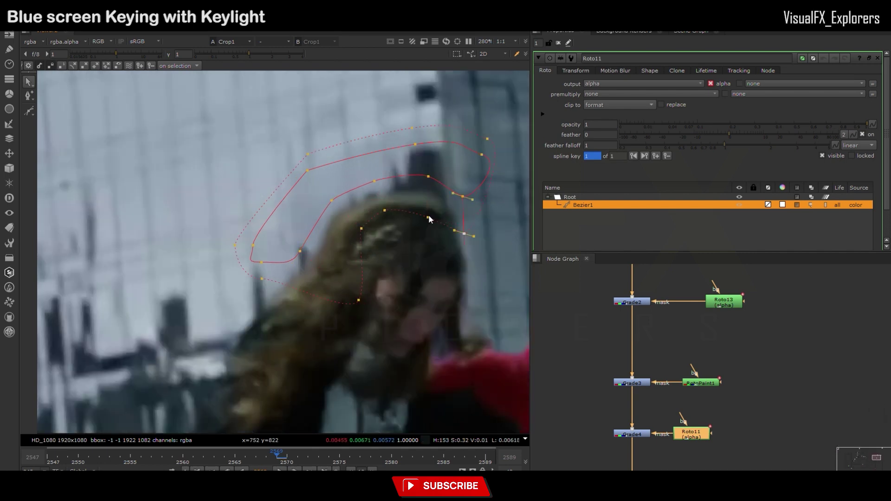
{"action": "key", "text": "ctrl+a"}
- Reposition and key the Bezier at frames 2579, 2585, 2564 and 2560, then scrub to check it
{"action": "left_click", "coordinate": [485, 457]}
{"action": "left_click_drag", "start_coordinate": [357, 237], "coordinate": [389, 292]}
{"action": "left_click", "coordinate": [381, 457]}
{"action": "left_click", "coordinate": [443, 457]}
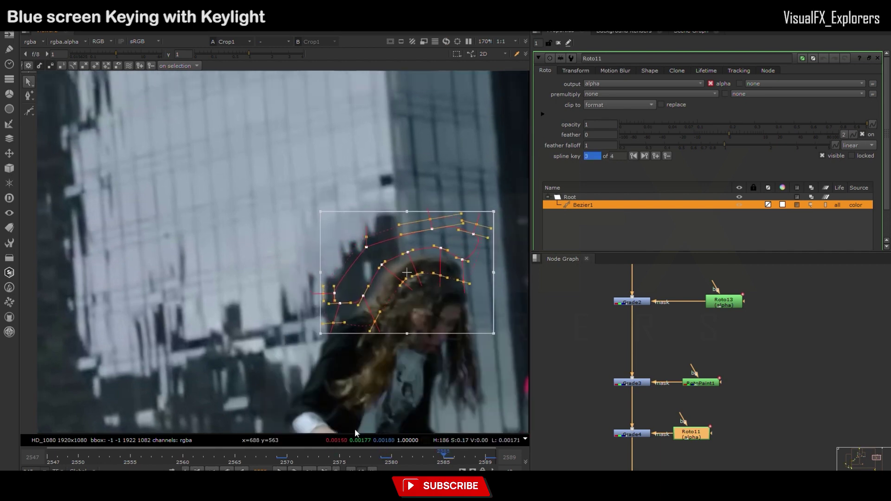
{"action": "left_click", "coordinate": [224, 457]}
{"action": "mouse_move", "coordinate": [342, 225]}
{"action": "left_mouse_down"}
{"action": "mouse_move", "coordinate": [336, 182]}
{"action": "mouse_move", "coordinate": [350, 168]}
{"action": "left_mouse_up"}
{"action": "left_click", "coordinate": [182, 457]}
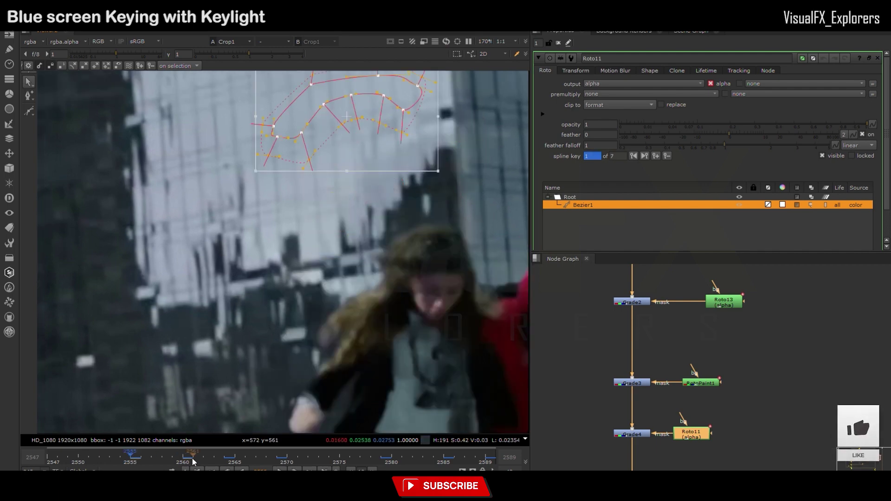
{"action": "left_click_drag", "start_coordinate": [134, 459], "coordinate": [422, 457]}
- Fit and maximize the viewer, then switch from the blue-screen plate to the rooftop composite
{"action": "key", "text": "f"}
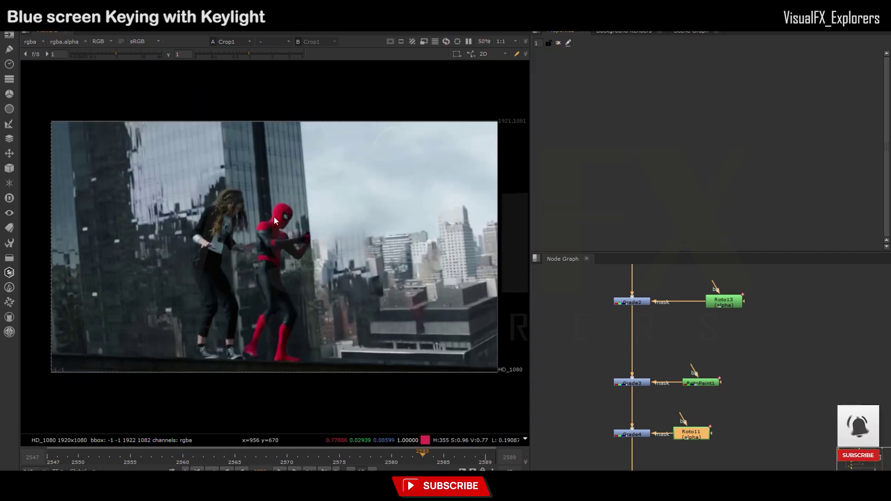
{"action": "key", "text": "space"}
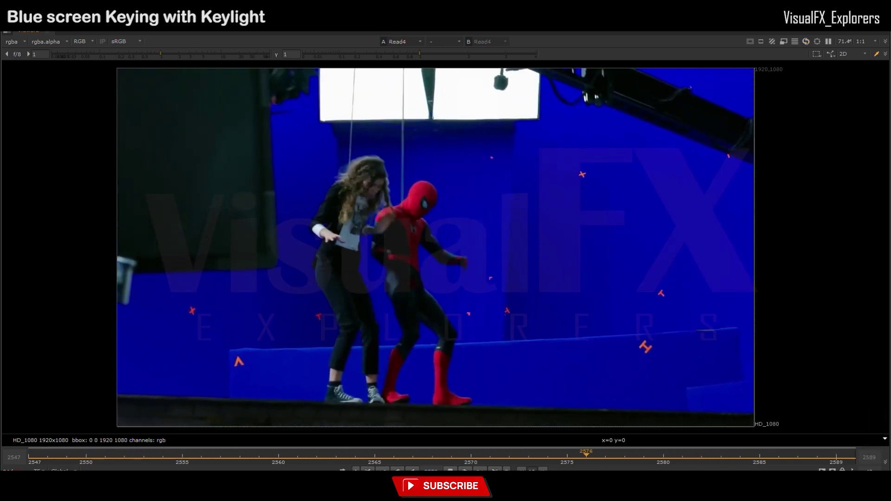
{"action": "key", "text": "1"}
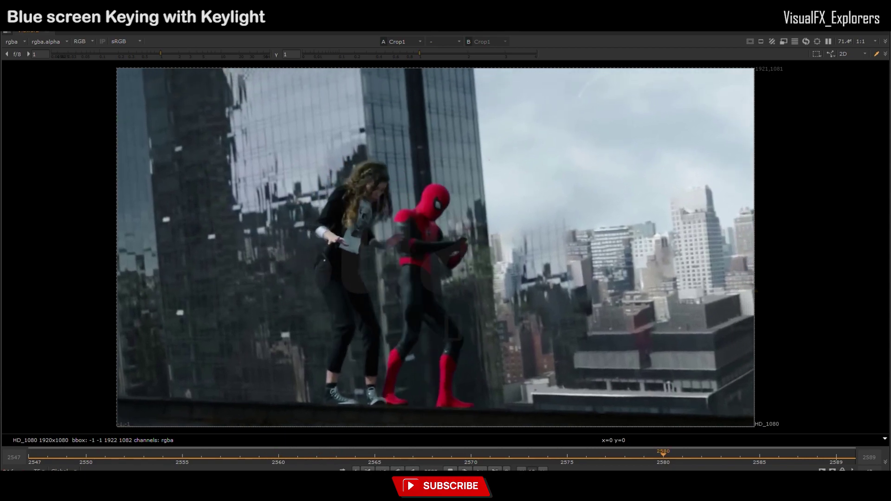